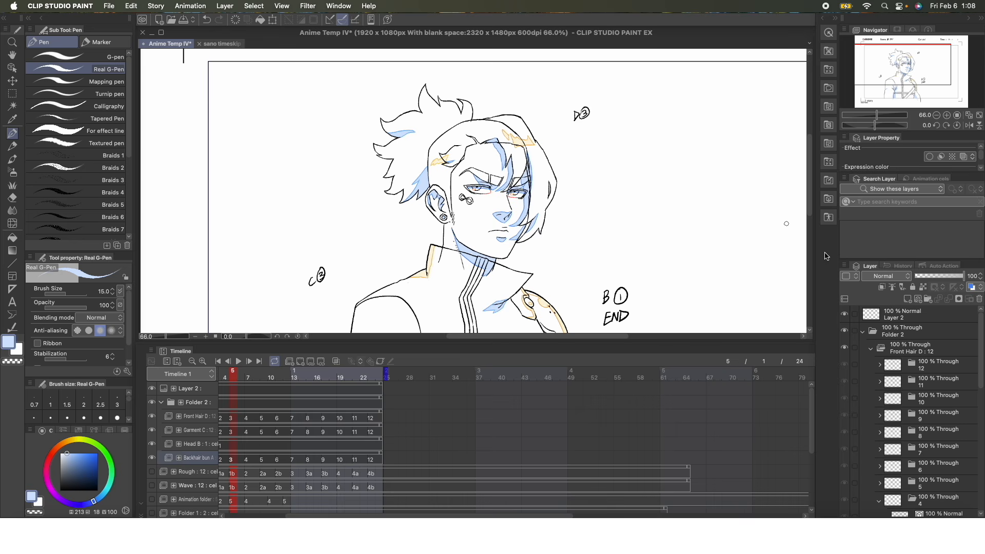
Step: Examine the character line art and Front Hair D cels, plus the character reference and color swatches in sano timeskip 5.jpg
{"action": "left_click", "coordinate": [881, 365]}
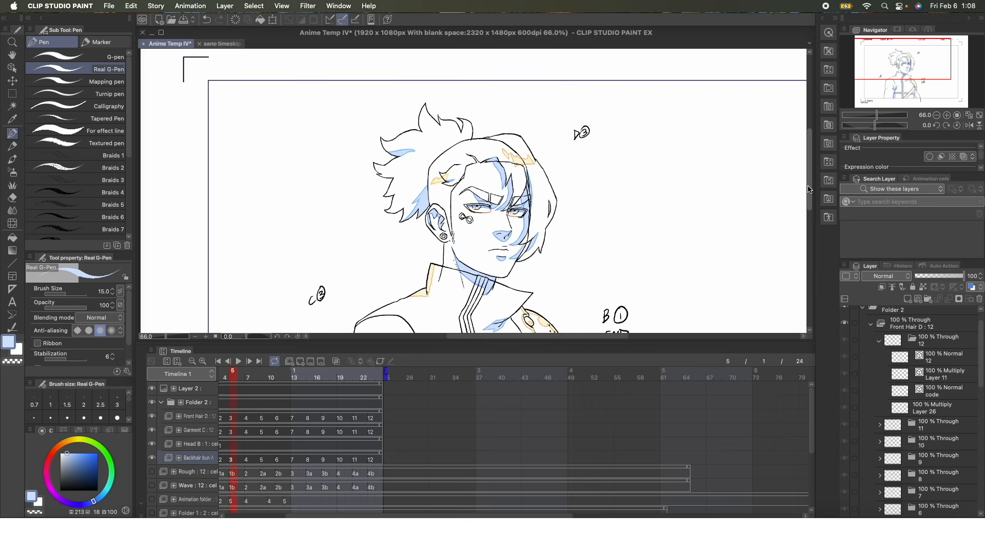
{"action": "left_click_drag", "start_coordinate": [810, 178], "coordinate": [810, 221]}
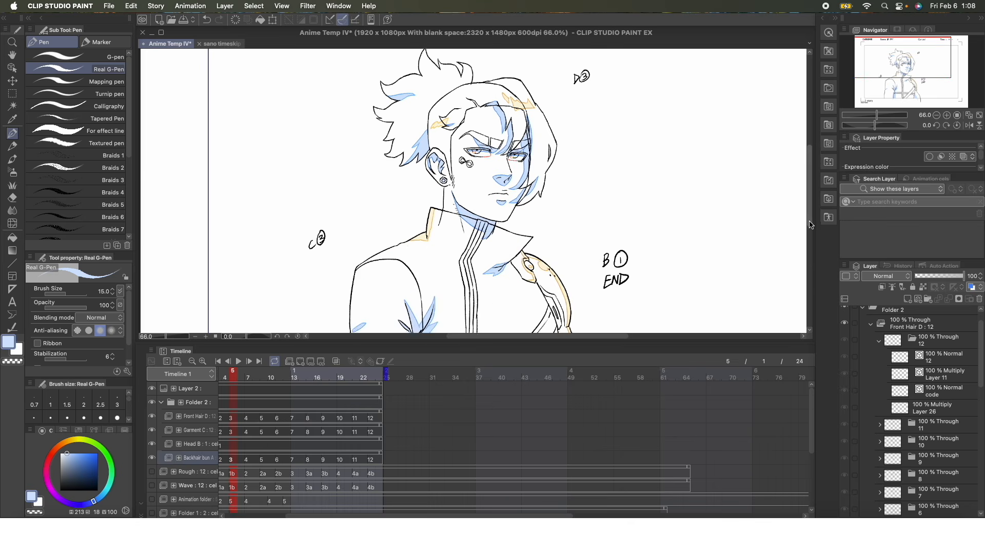
{"action": "scroll", "coordinate": [512, 110], "scroll_direction": "up", "scroll_amount": 5}
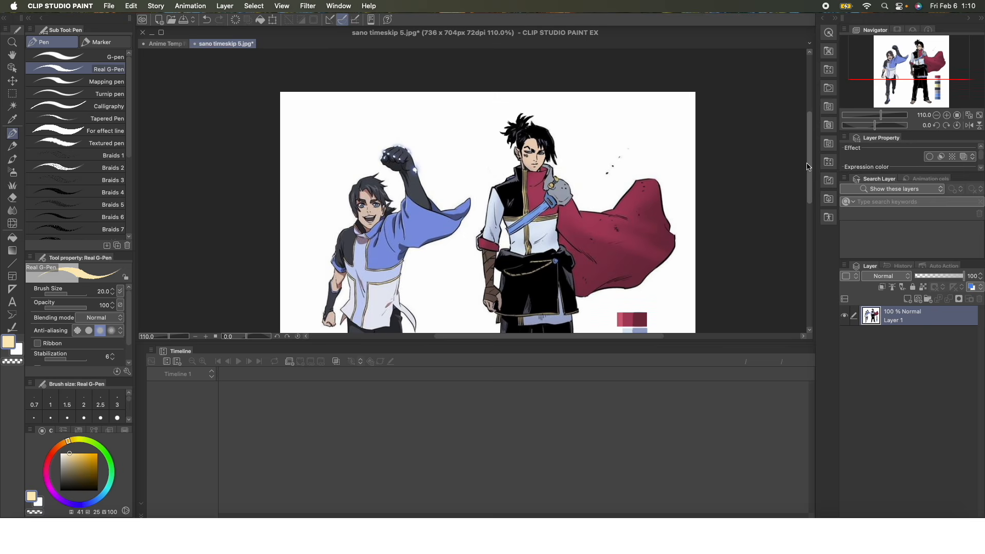
{"action": "left_click_drag", "start_coordinate": [810, 143], "coordinate": [810, 160]}
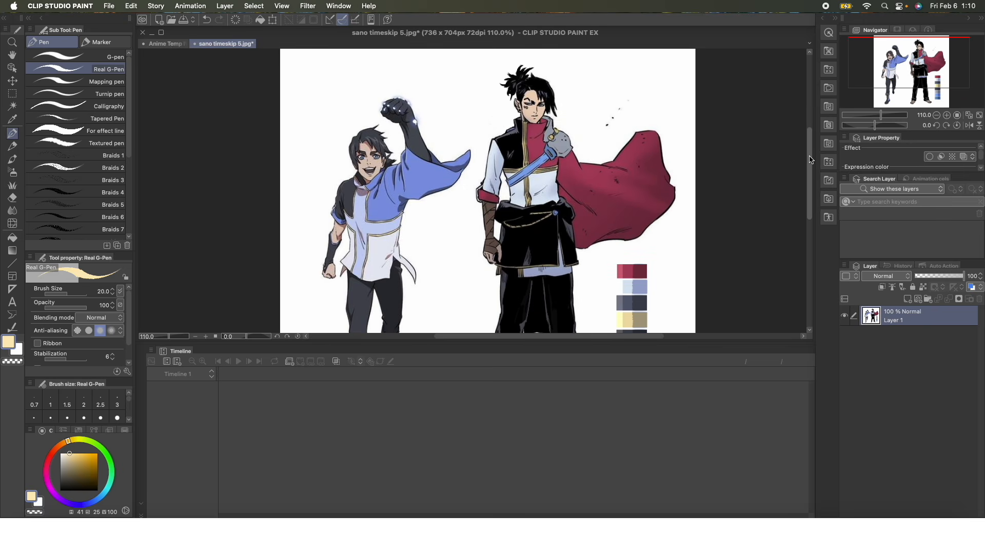
{"action": "scroll", "coordinate": [614, 186], "scroll_direction": "down", "scroll_amount": 5}
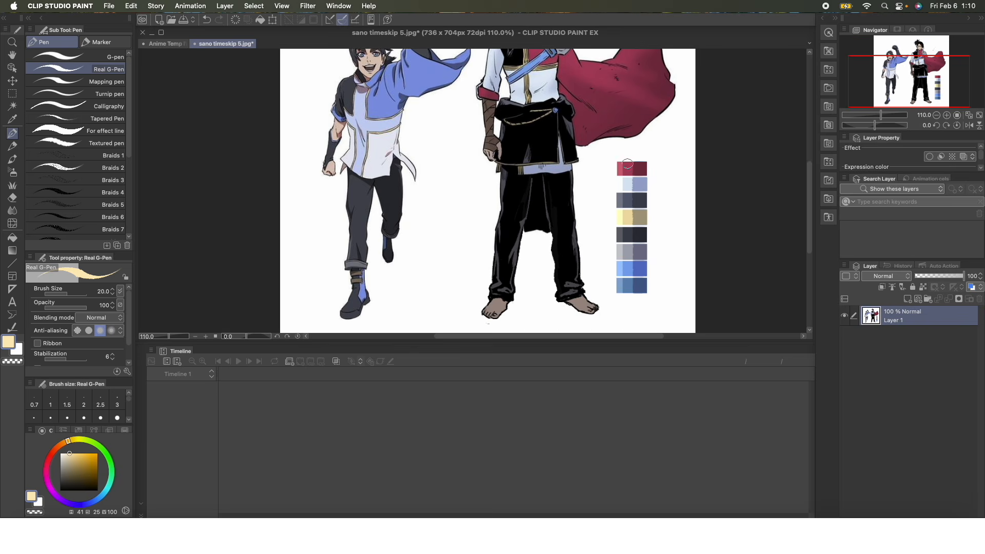
{"action": "scroll", "coordinate": [639, 167], "scroll_direction": "up", "scroll_amount": 5}
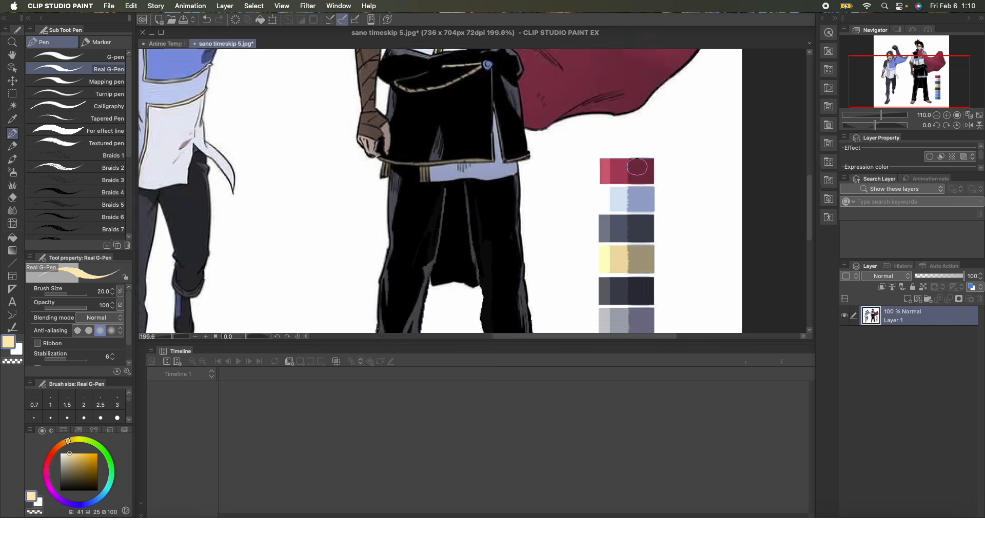
{"action": "scroll", "coordinate": [598, 181], "scroll_direction": "down", "scroll_amount": 6}
{"action": "scroll", "coordinate": [662, 158], "scroll_direction": "up", "scroll_amount": 3}
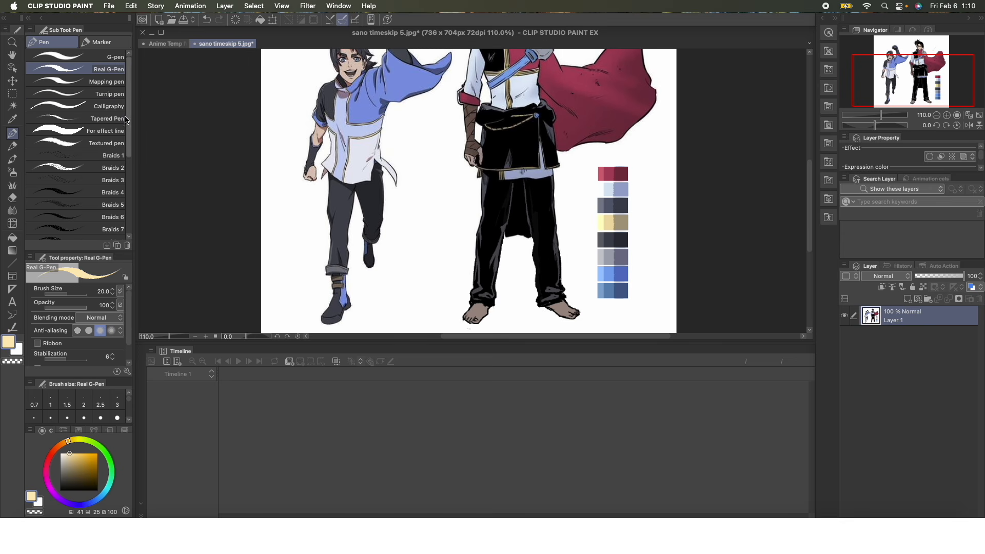
Step: Activate the Eyedropper with the Obtain display color sub tool
{"action": "key", "text": "i"}
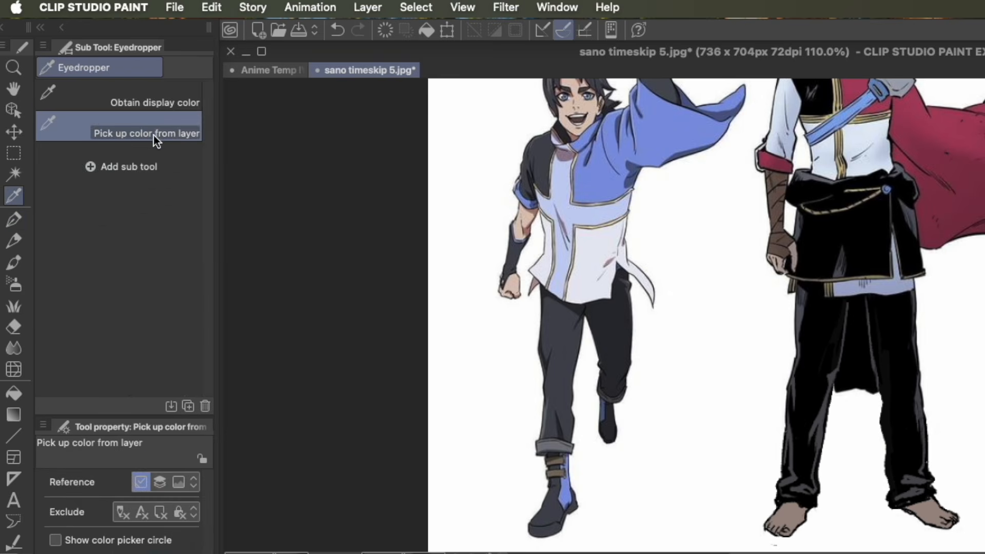
{"action": "left_click", "coordinate": [163, 100]}
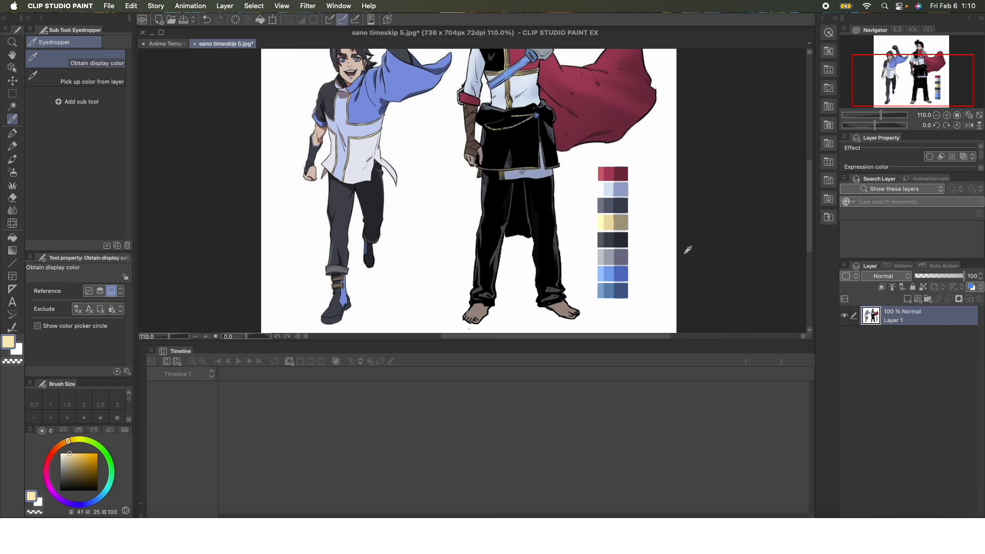
{"action": "left_click", "coordinate": [97, 79]}
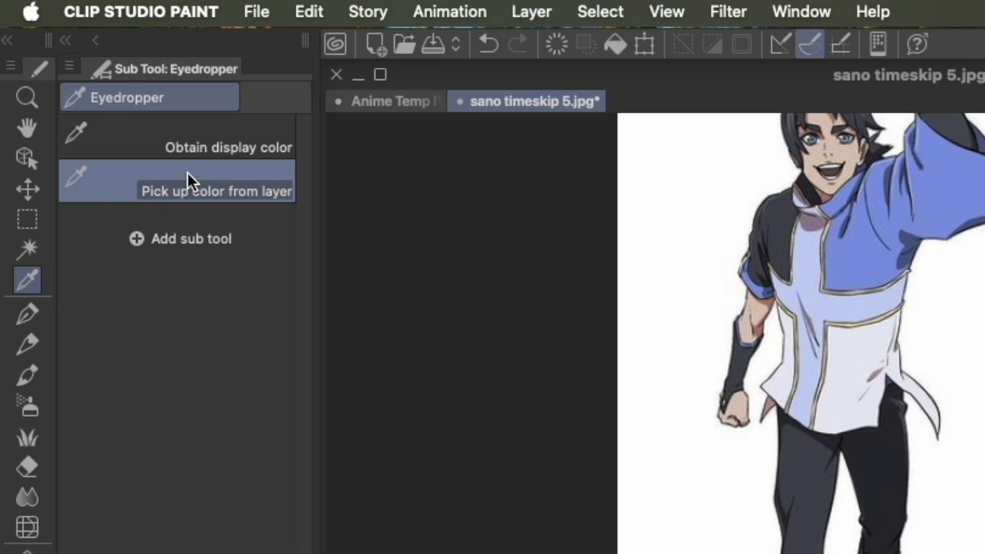
{"action": "left_click", "coordinate": [256, 147]}
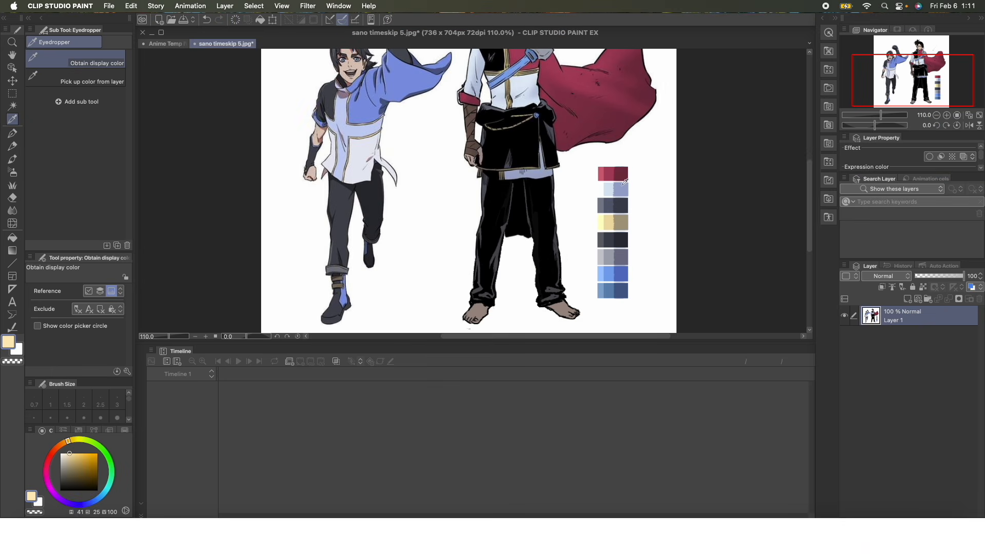
Step: In the Anime Temp IV document, collapse cel 4 of the Front Hair D folder, then select and expand cel 1
{"action": "left_click", "coordinate": [166, 42]}
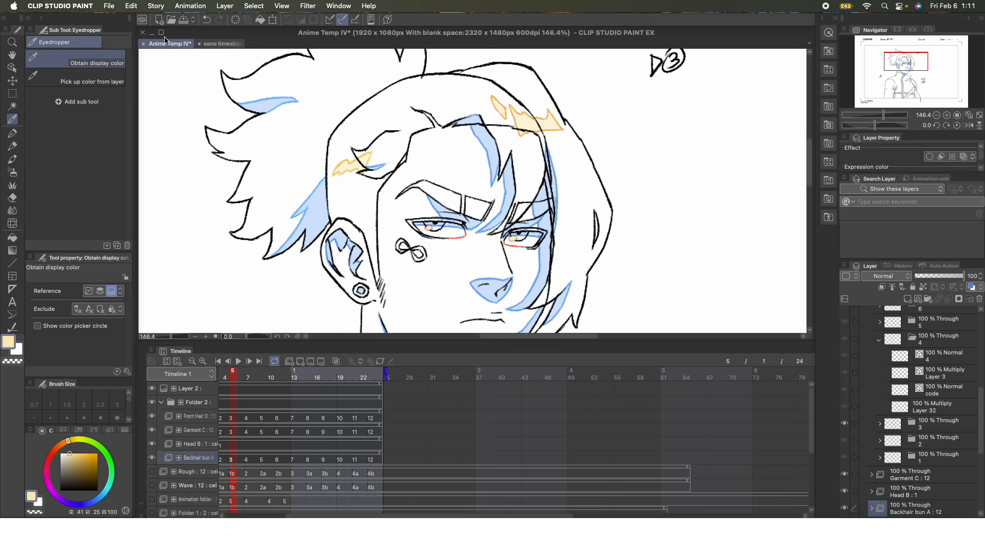
{"action": "left_click_drag", "start_coordinate": [810, 167], "coordinate": [810, 265]}
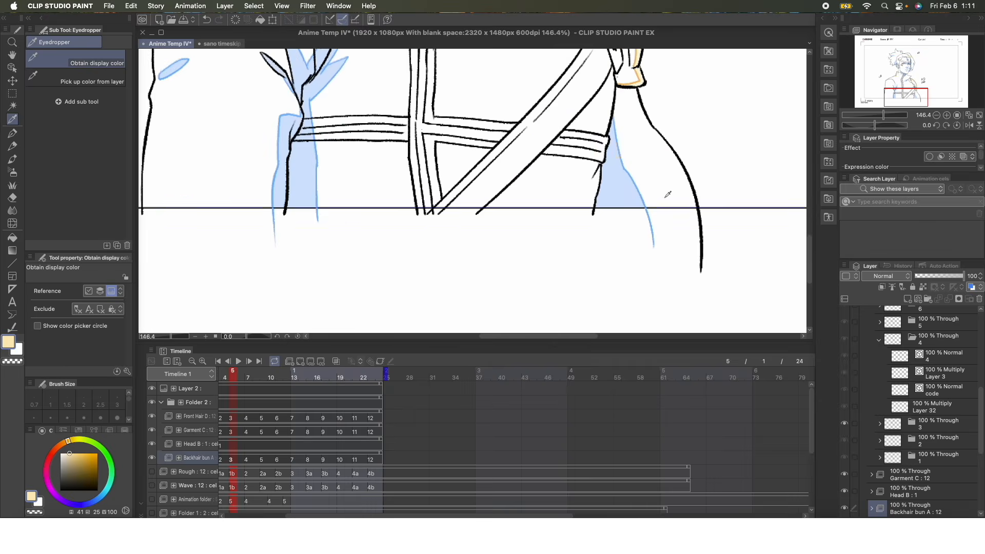
{"action": "scroll", "coordinate": [645, 156], "scroll_direction": "down", "scroll_amount": 2}
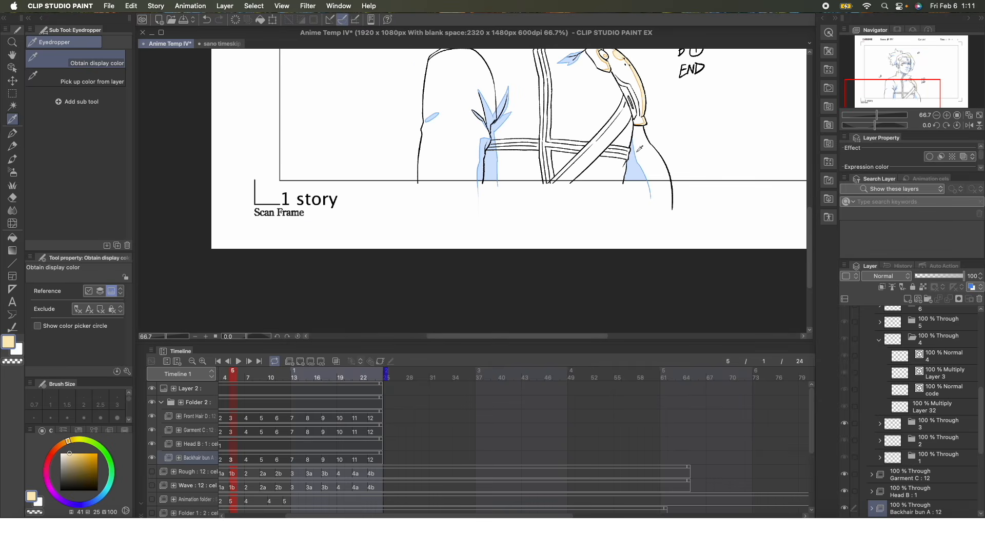
{"action": "scroll", "coordinate": [640, 148], "scroll_direction": "up", "scroll_amount": 3}
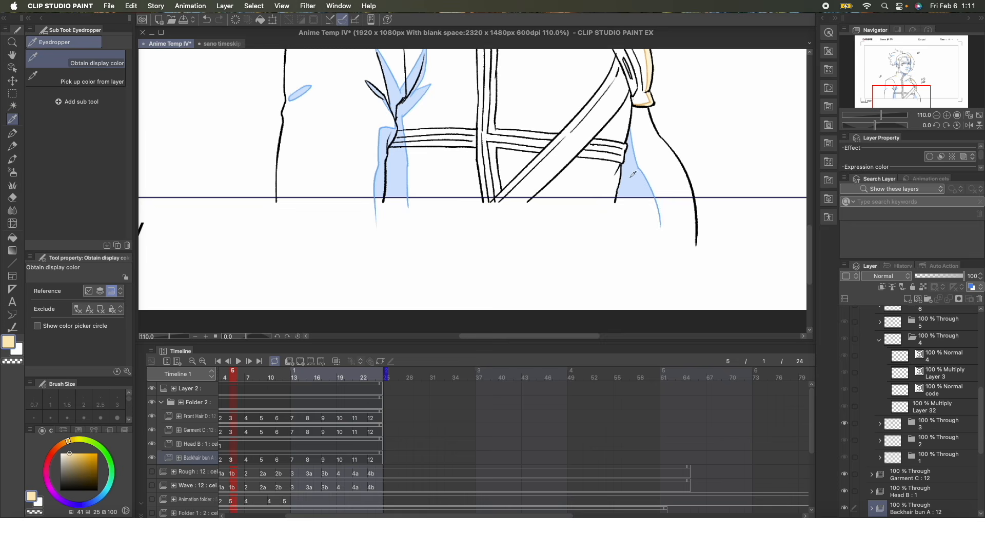
{"action": "scroll", "coordinate": [878, 352], "scroll_direction": "up", "scroll_amount": 5}
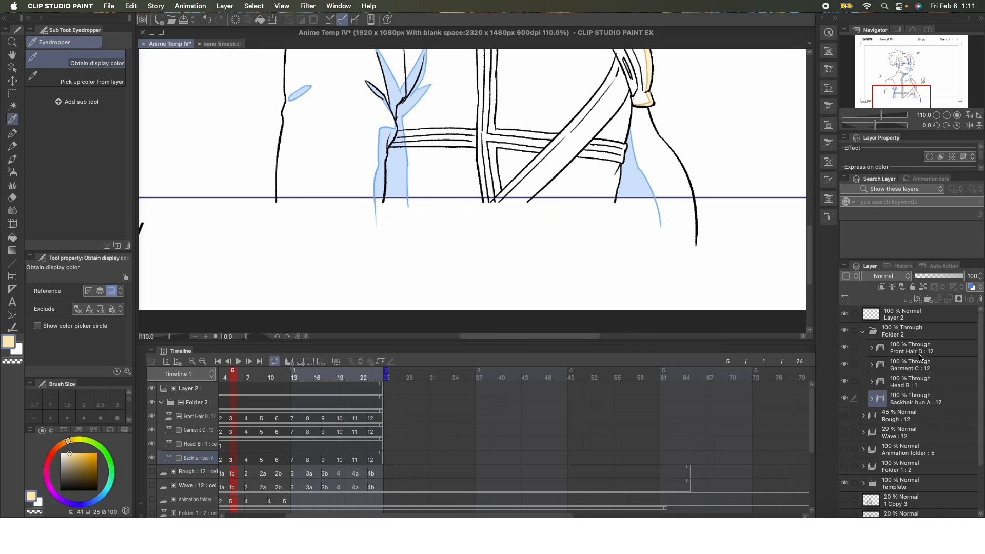
{"action": "left_click", "coordinate": [879, 365]}
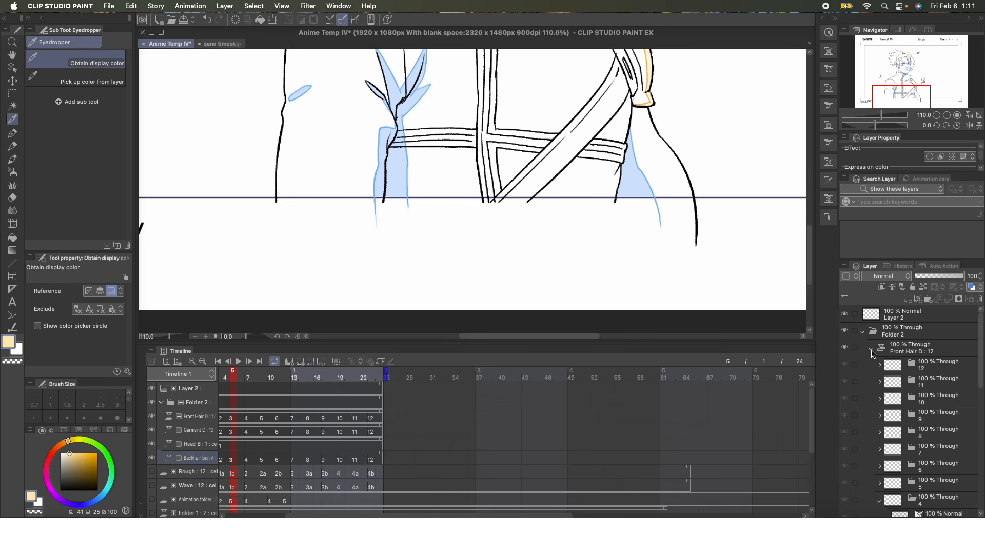
{"action": "left_click", "coordinate": [872, 352]}
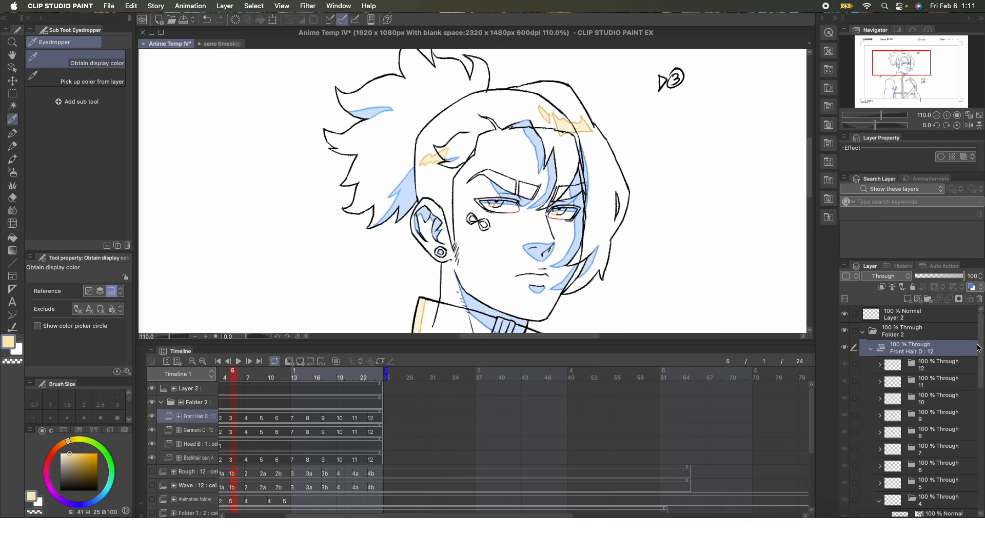
{"action": "scroll", "coordinate": [969, 364], "scroll_direction": "down", "scroll_amount": 5}
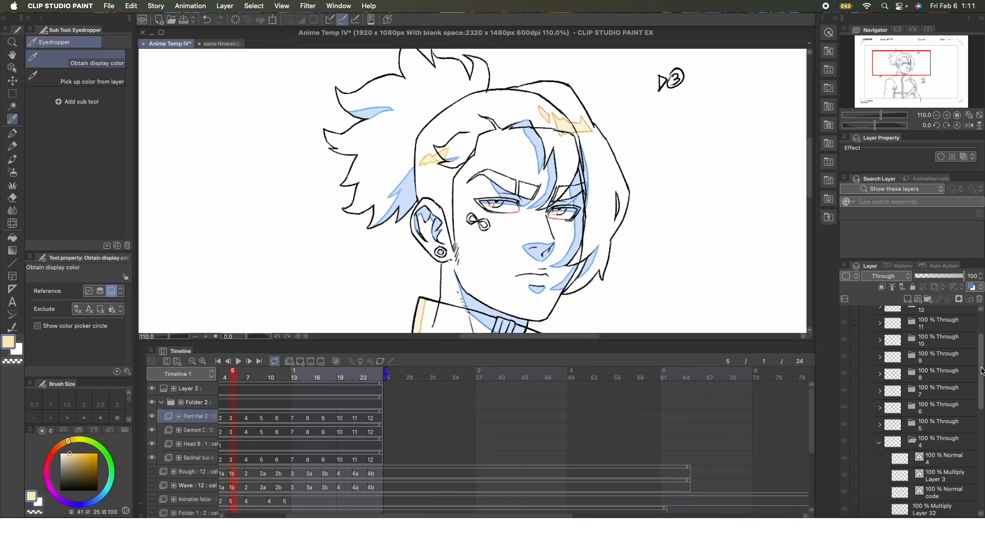
{"action": "left_click", "coordinate": [880, 419]}
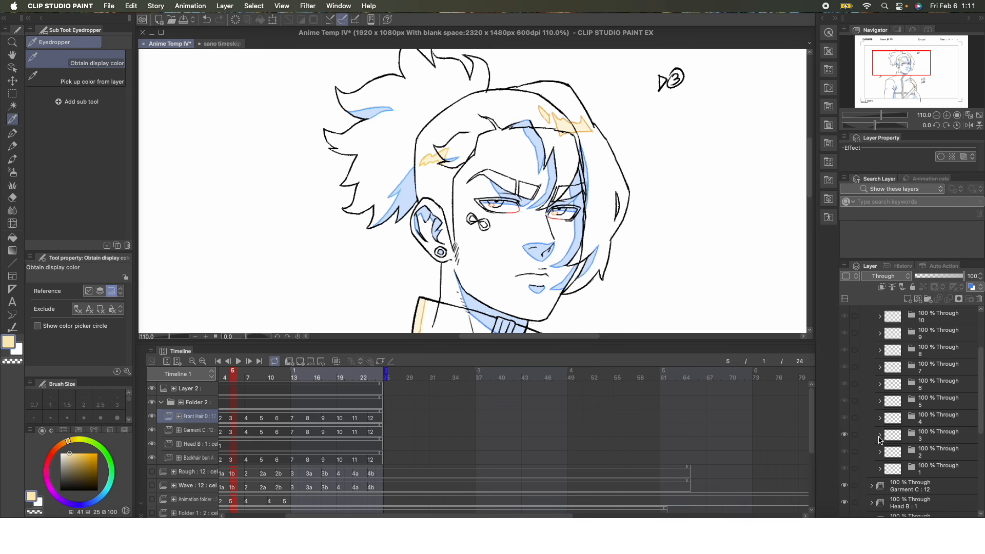
{"action": "left_click", "coordinate": [940, 471]}
{"action": "left_click", "coordinate": [879, 468]}
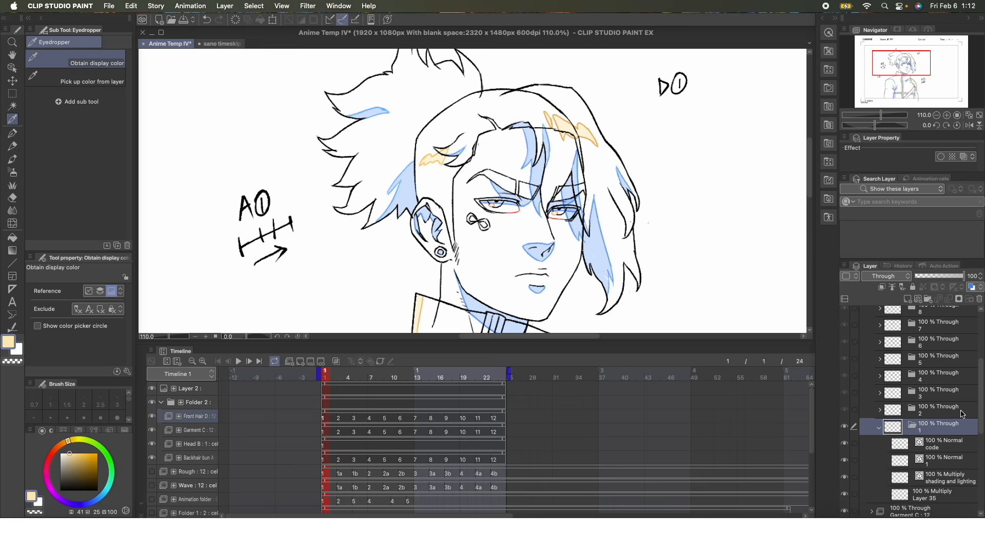
Step: Add a new raster layer above the code layer inside cel 1 of Front Hair D
{"action": "left_click_drag", "start_coordinate": [979, 406], "coordinate": [980, 424]}
{"action": "left_click", "coordinate": [939, 398]}
{"action": "left_click", "coordinate": [908, 299]}
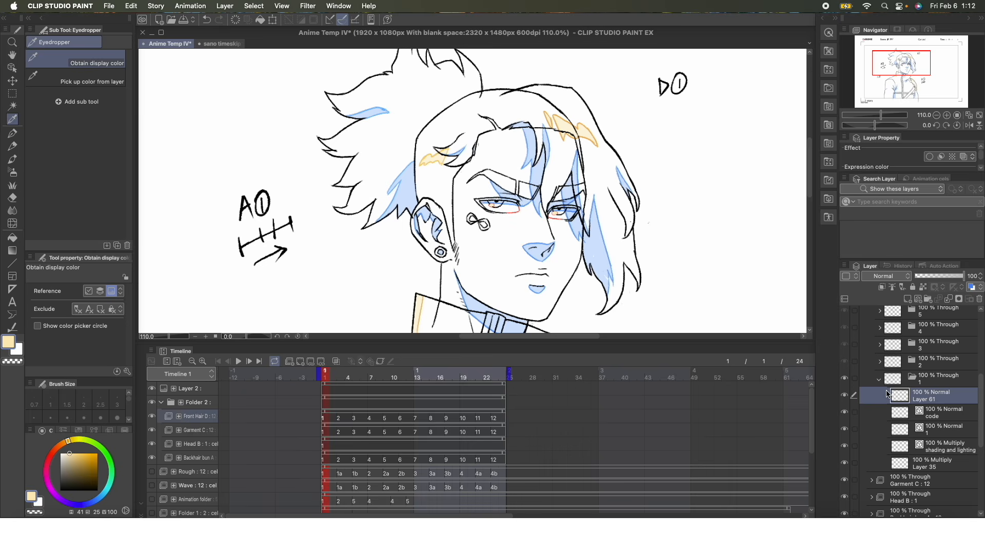
Step: Look over the character reference in sano timeskip 5.jpg and return to the Anime Temp IV document
{"action": "left_click", "coordinate": [220, 44]}
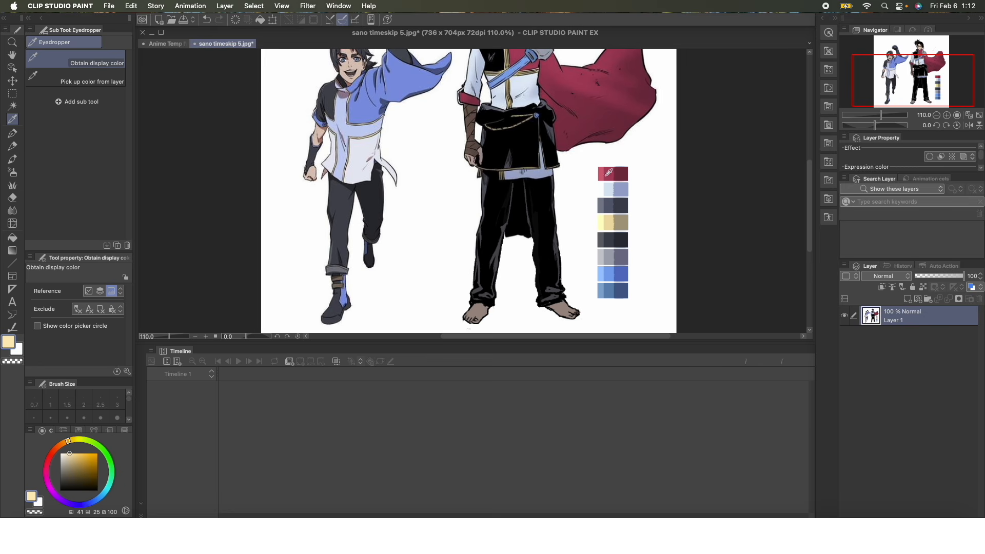
{"action": "left_click_drag", "start_coordinate": [810, 181], "coordinate": [809, 150]}
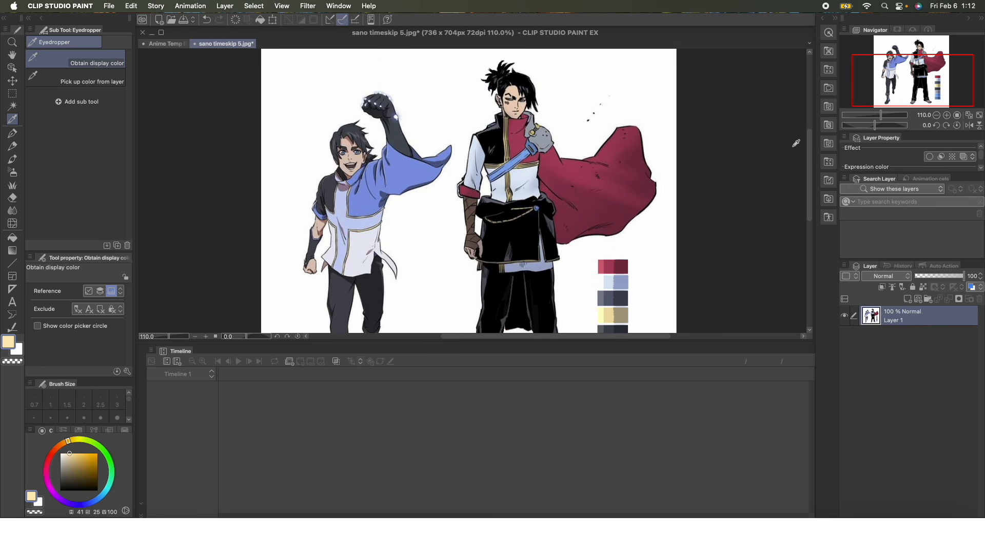
{"action": "left_click", "coordinate": [165, 44]}
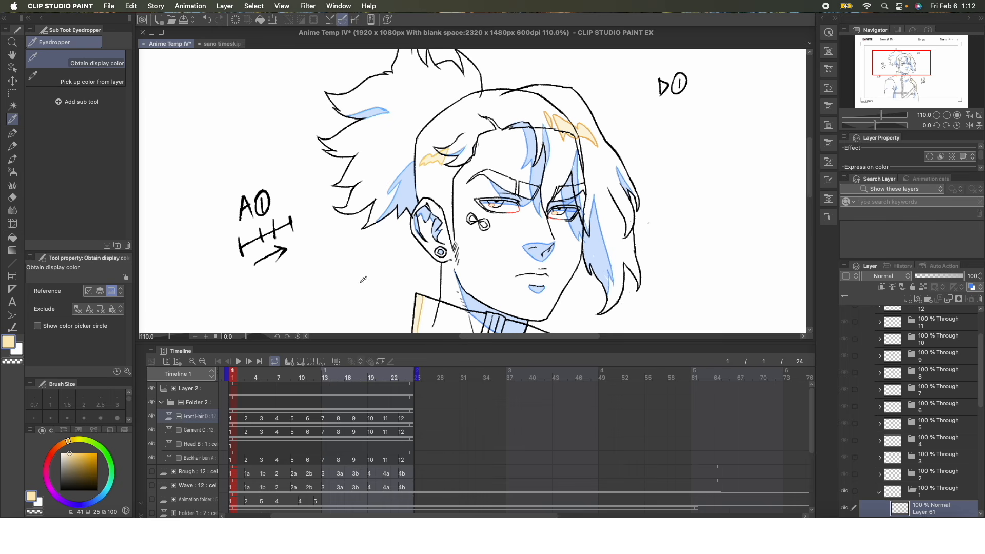
Step: Search Documents for "timeskip" and load timeskip show.jpg into the Sub View as a character reference
{"action": "left_click", "coordinate": [899, 32]}
{"action": "left_click", "coordinate": [958, 126]}
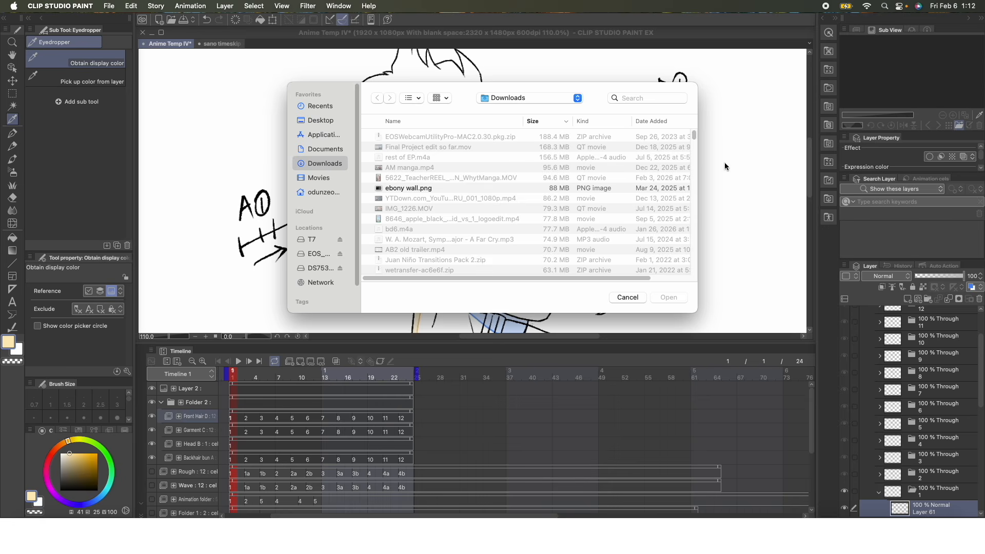
{"action": "left_click", "coordinate": [321, 149]}
{"action": "left_click", "coordinate": [652, 98]}
{"action": "type", "text": "timeskip"}
{"action": "left_click", "coordinate": [413, 188]}
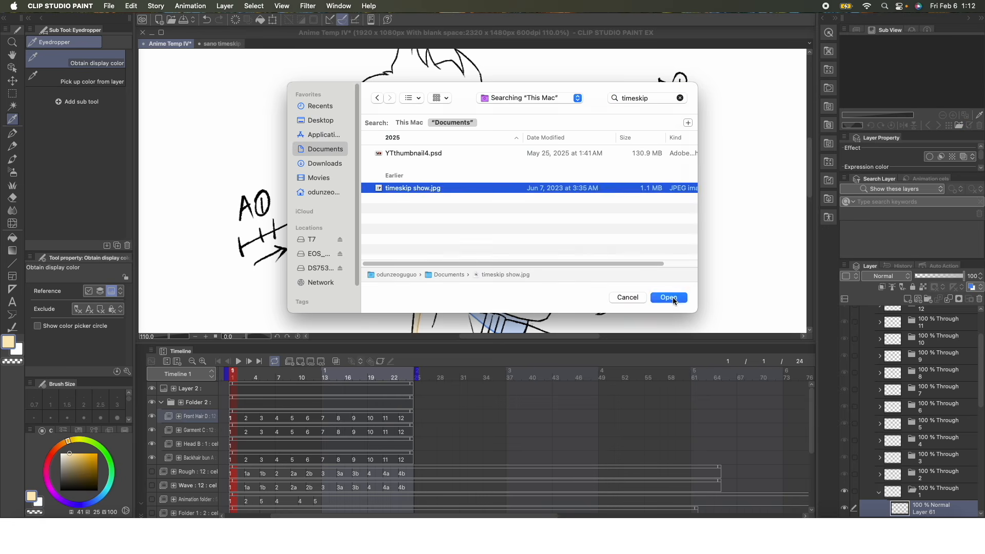
{"action": "left_click", "coordinate": [669, 298]}
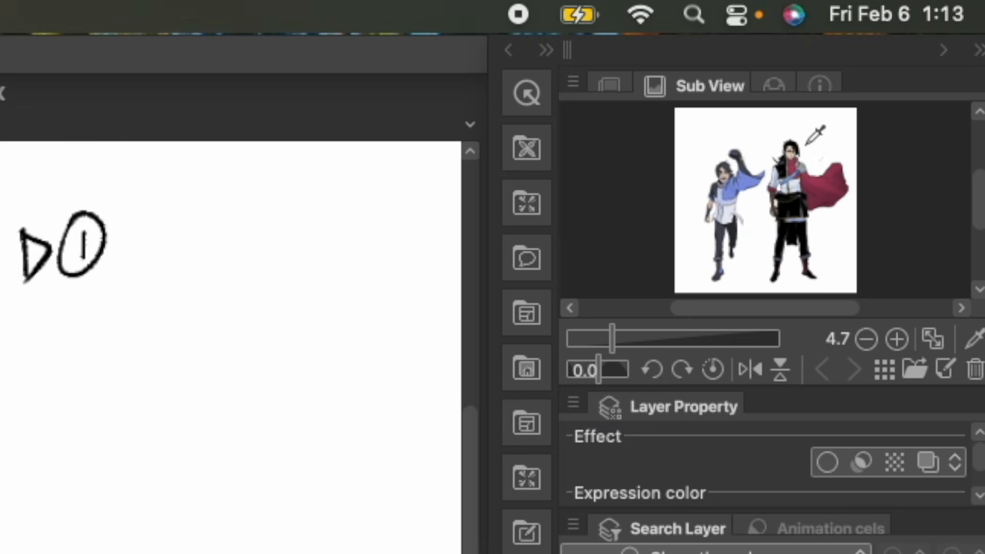
{"action": "scroll", "coordinate": [822, 182], "scroll_direction": "up", "scroll_amount": 9}
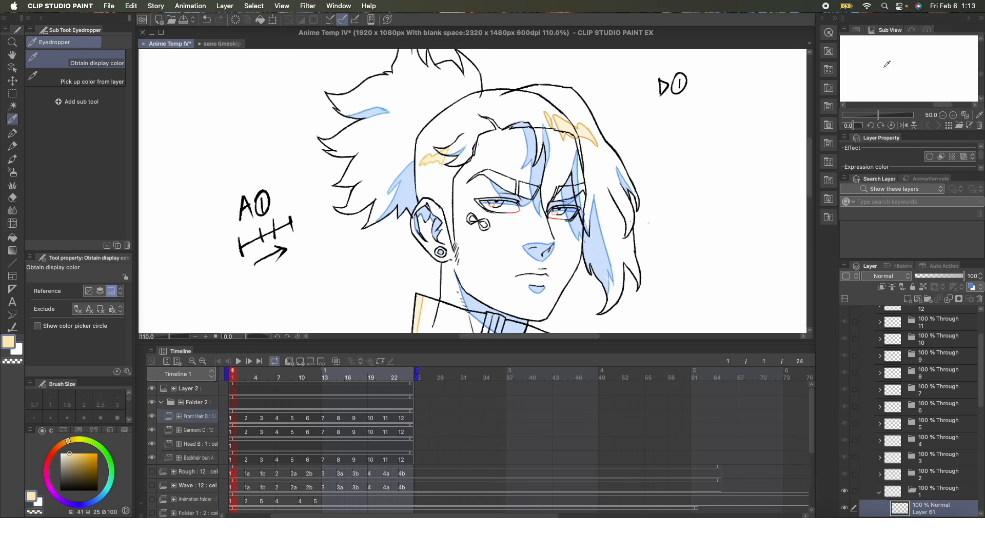
{"action": "scroll", "coordinate": [886, 64], "scroll_direction": "down", "scroll_amount": 8}
Step: Sample the middle slate-blue shade from the third swatch row in sano timeskip 5.jpg as the drawing color
{"action": "left_click", "coordinate": [221, 43]}
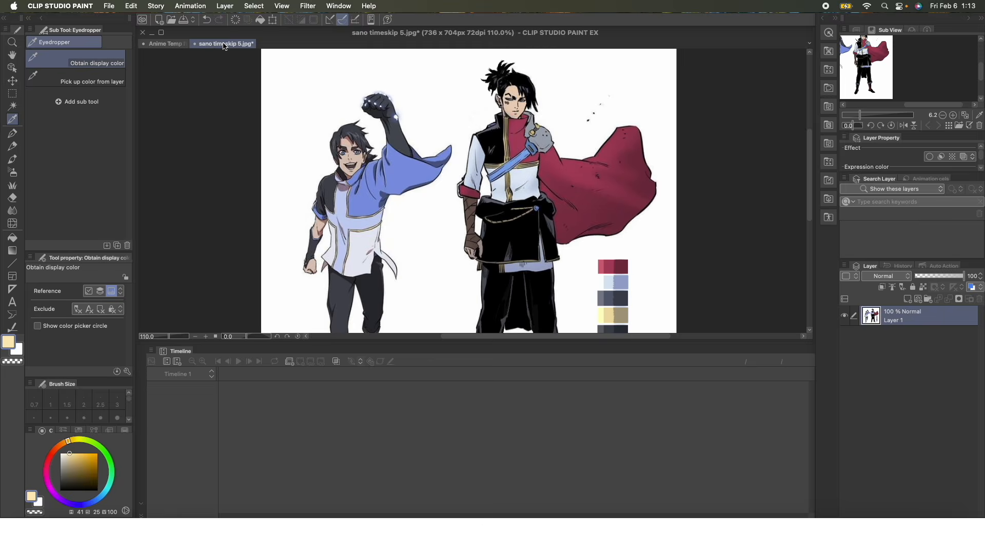
{"action": "scroll", "coordinate": [610, 215], "scroll_direction": "up", "scroll_amount": 3}
{"action": "scroll", "coordinate": [611, 187], "scroll_direction": "down", "scroll_amount": 3}
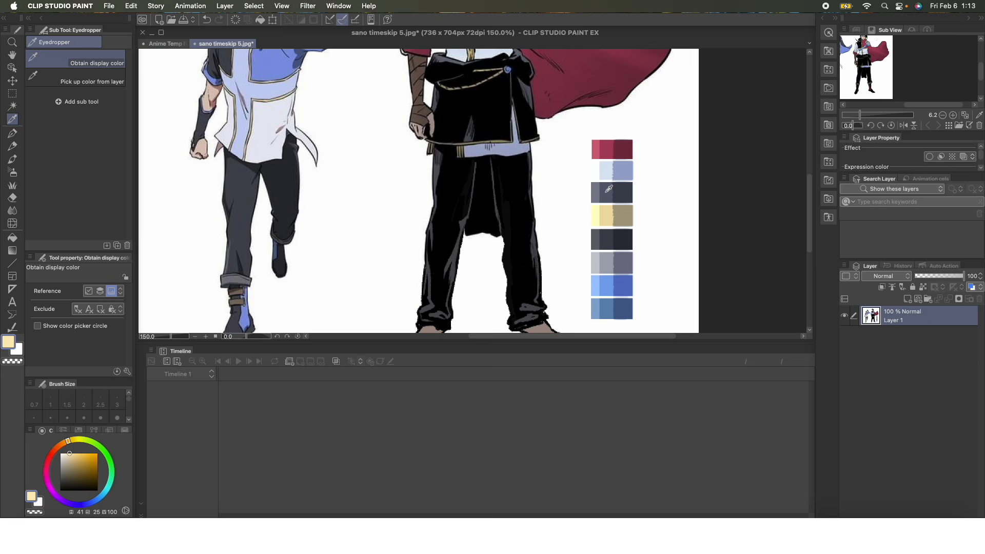
{"action": "left_click", "coordinate": [609, 189]}
{"action": "scroll", "coordinate": [803, 203], "scroll_direction": "up", "scroll_amount": 5}
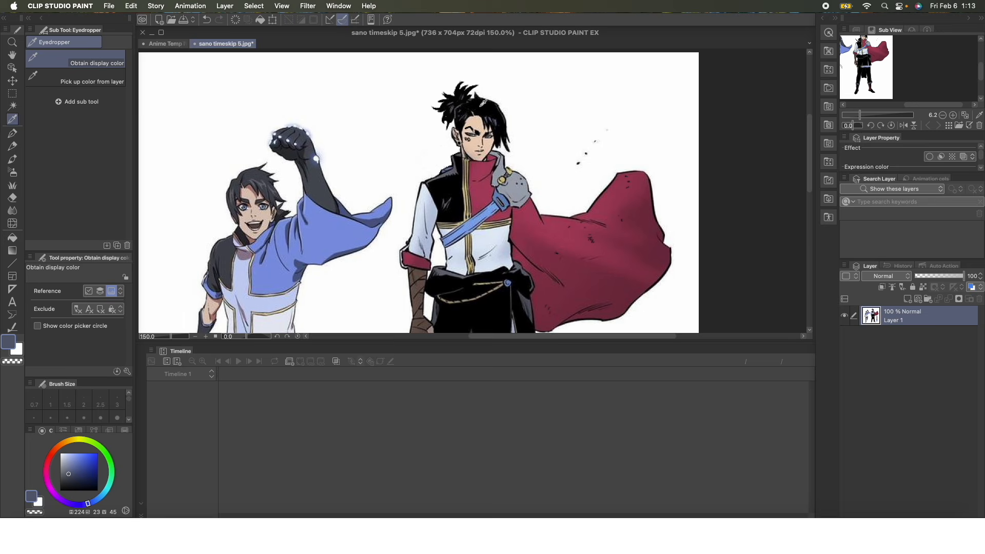
{"action": "scroll", "coordinate": [810, 226], "scroll_direction": "down", "scroll_amount": 5}
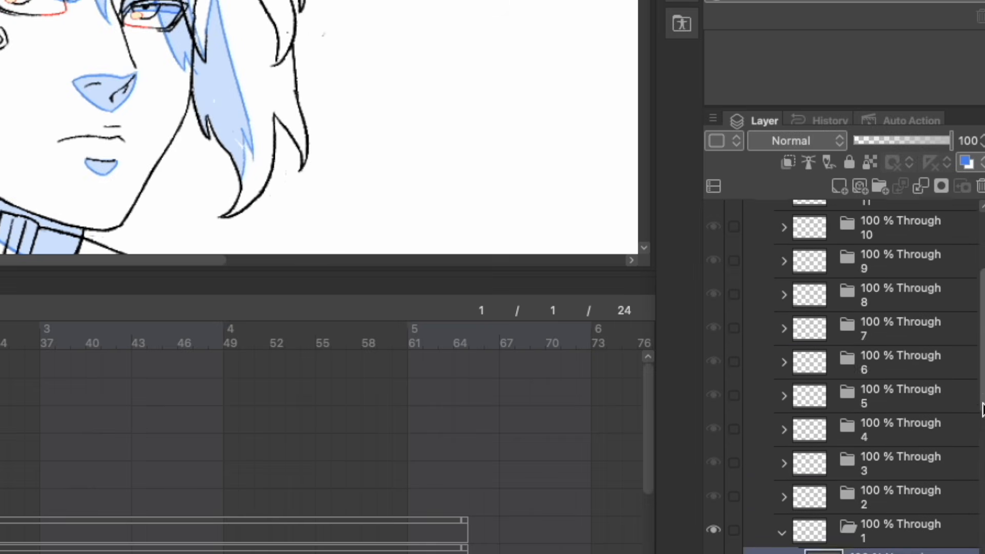
Step: In Anime Temp IV, rename the new empty layer inside cel 1 of Front Hair D to "color"
{"action": "scroll", "coordinate": [872, 384], "scroll_direction": "down", "scroll_amount": 5}
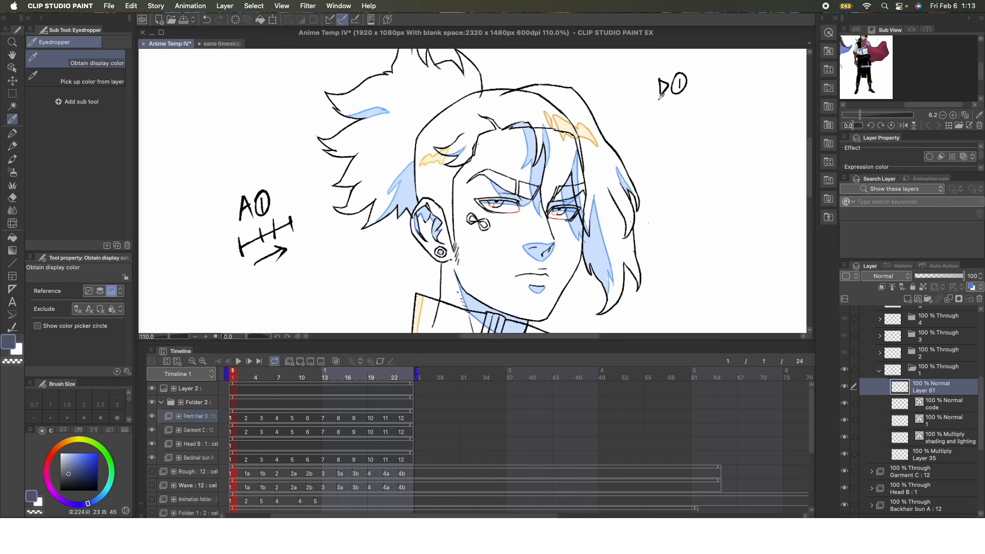
{"action": "double_click", "coordinate": [937, 384]}
{"action": "type", "text": "color"}
{"action": "key", "text": "Return"}
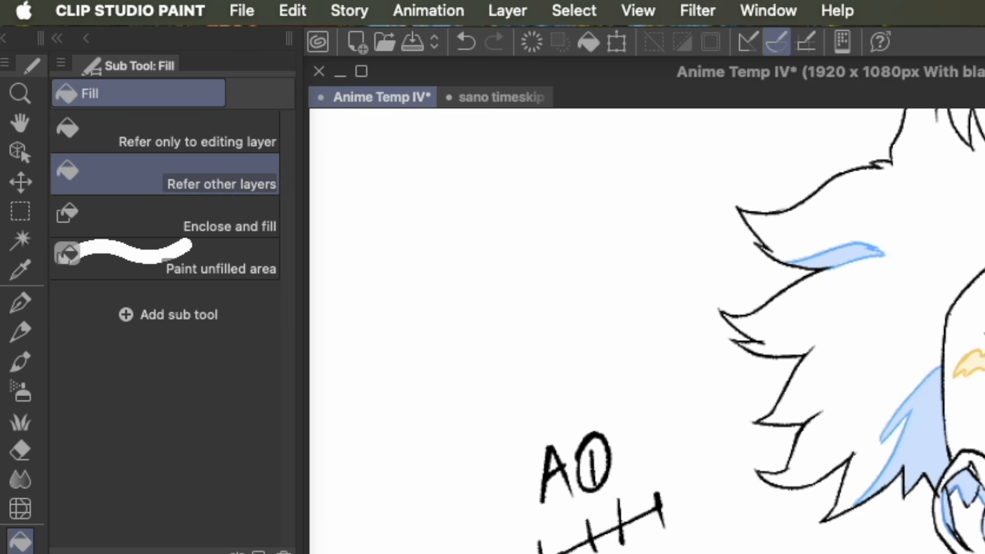
Step: Fill the front hair's outer strands beside the face with the sampled slate blue and move the color layer below line layer 1
{"action": "left_click", "coordinate": [622, 180]}
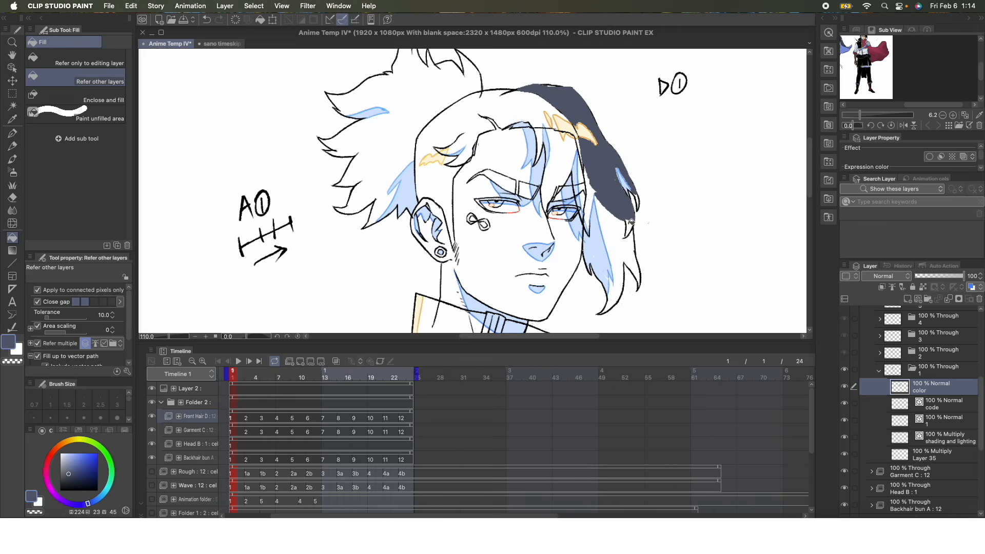
{"action": "left_click", "coordinate": [631, 222]}
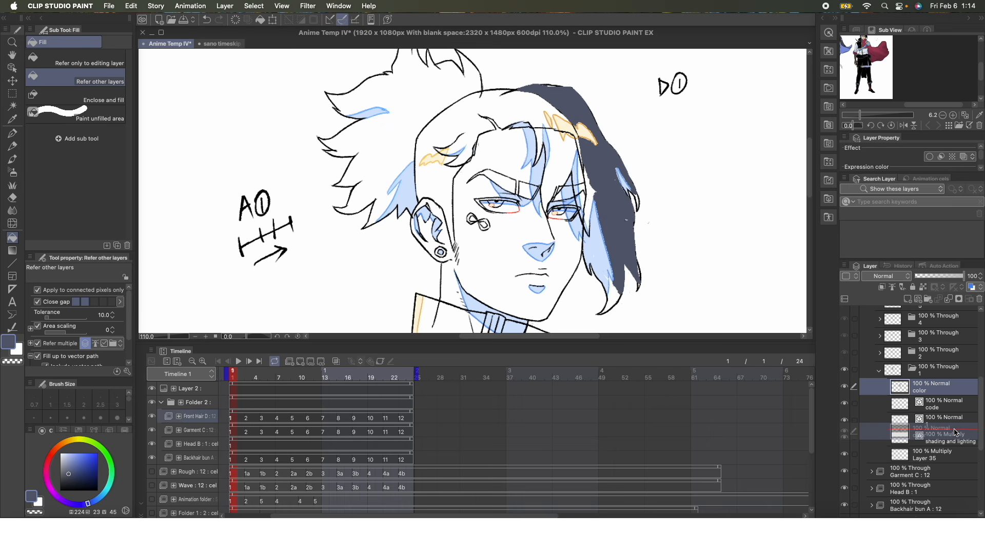
{"action": "left_click", "coordinate": [934, 421]}
Step: Fill the remaining lower strands and shadow shapes of the front hair with slate blue and narrow the fill's Close gap setting
{"action": "left_click", "coordinate": [608, 278]}
{"action": "left_click", "coordinate": [609, 291]}
{"action": "left_click", "coordinate": [588, 263]}
{"action": "left_click", "coordinate": [591, 205]}
{"action": "left_click", "coordinate": [76, 301]}
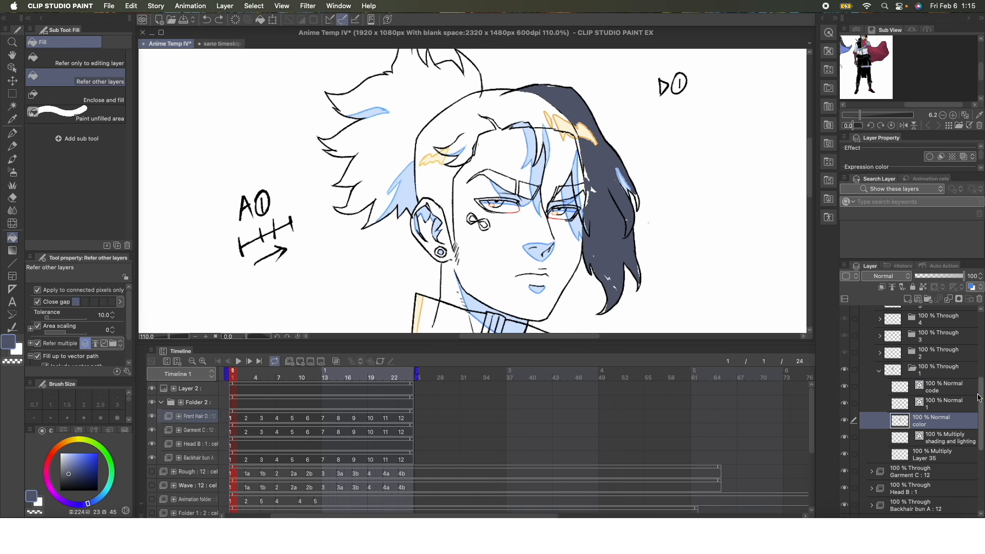
Step: Check the shading and lighting layer's visibility and move the color layer below it inside cel 1
{"action": "left_click", "coordinate": [844, 438]}
{"action": "left_click", "coordinate": [844, 438]}
{"action": "left_click_drag", "start_coordinate": [943, 427], "coordinate": [955, 444]}
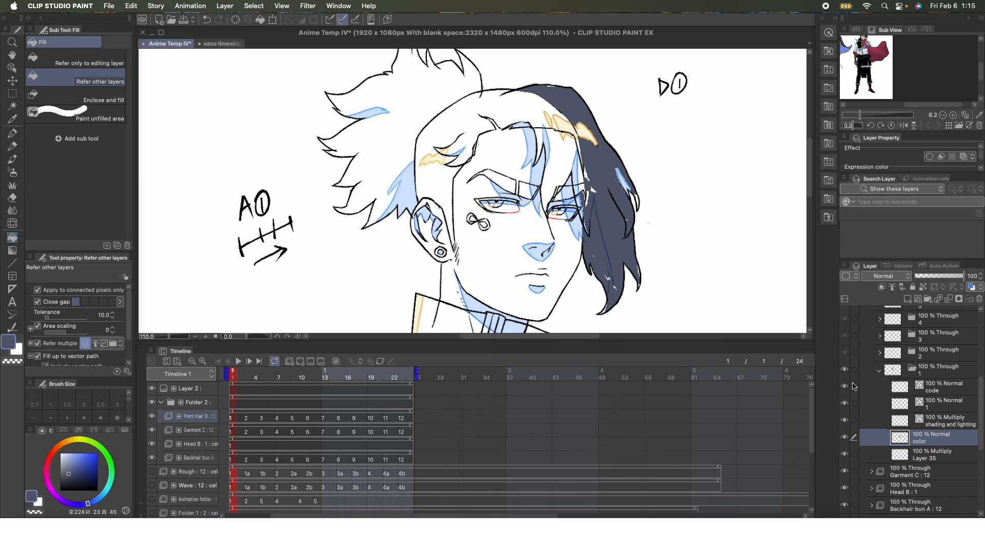
Step: Paint over the unfilled gaps in the long side strands in slate blue with the Real G-Pen
{"action": "key", "text": "p"}
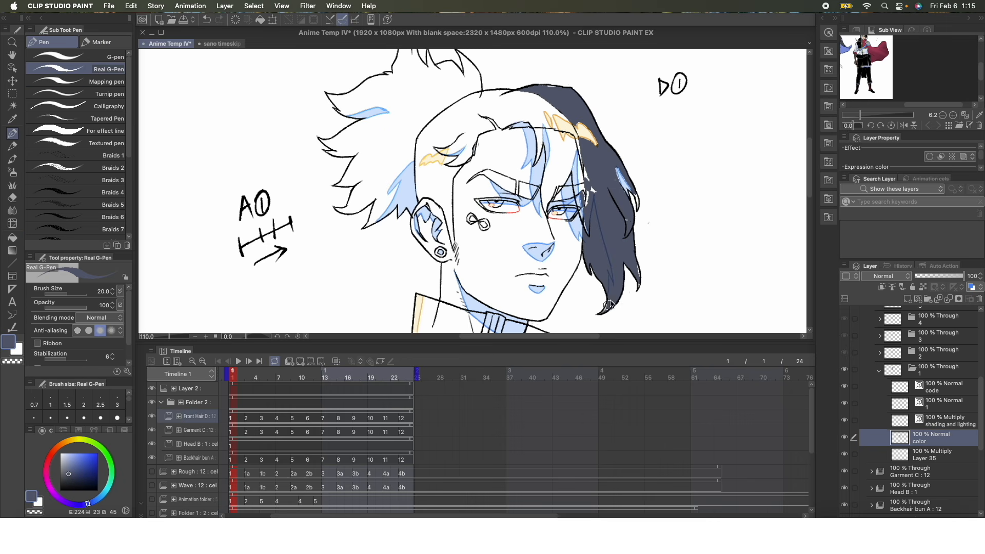
{"action": "scroll", "coordinate": [604, 308], "scroll_direction": "up", "scroll_amount": 4}
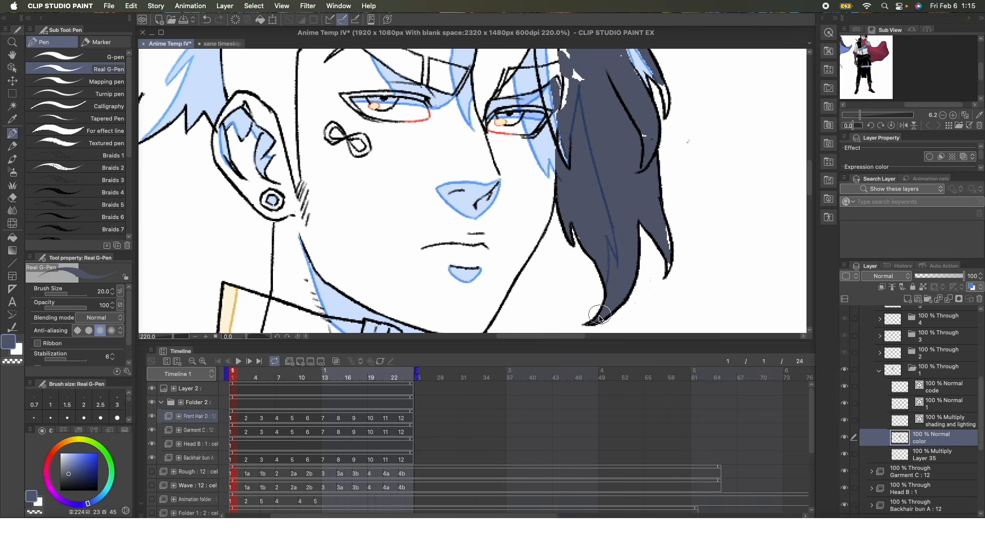
{"action": "scroll", "coordinate": [598, 113], "scroll_direction": "down", "scroll_amount": 1}
{"action": "mouse_move", "coordinate": [597, 112]}
{"action": "left_mouse_down"}
{"action": "mouse_move", "coordinate": [568, 82]}
{"action": "mouse_move", "coordinate": [591, 164]}
{"action": "mouse_move", "coordinate": [649, 238]}
{"action": "left_mouse_up"}
{"action": "scroll", "coordinate": [591, 164], "scroll_direction": "down", "scroll_amount": 5}
{"action": "scroll", "coordinate": [609, 98], "scroll_direction": "up", "scroll_amount": 5}
{"action": "scroll", "coordinate": [571, 120], "scroll_direction": "down", "scroll_amount": 5}
{"action": "scroll", "coordinate": [571, 253], "scroll_direction": "up", "scroll_amount": 1}
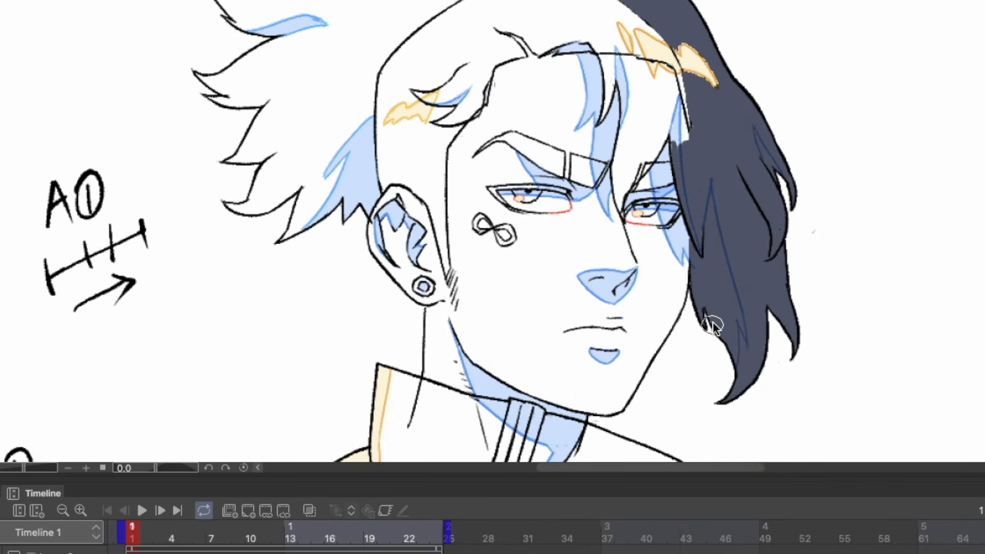
Step: Close off the crown and fringe sections of the front hair with slate-blue pen strokes and fill them
{"action": "scroll", "coordinate": [712, 325], "scroll_direction": "up", "scroll_amount": 2}
{"action": "left_click_drag", "start_coordinate": [753, 184], "coordinate": [707, 244]}
{"action": "left_click_drag", "start_coordinate": [695, 122], "coordinate": [699, 208]}
{"action": "left_click_drag", "start_coordinate": [555, 85], "coordinate": [557, 147]}
{"action": "key", "text": "g"}
{"action": "left_click", "coordinate": [669, 114]}
{"action": "left_click_drag", "start_coordinate": [671, 280], "coordinate": [677, 213]}
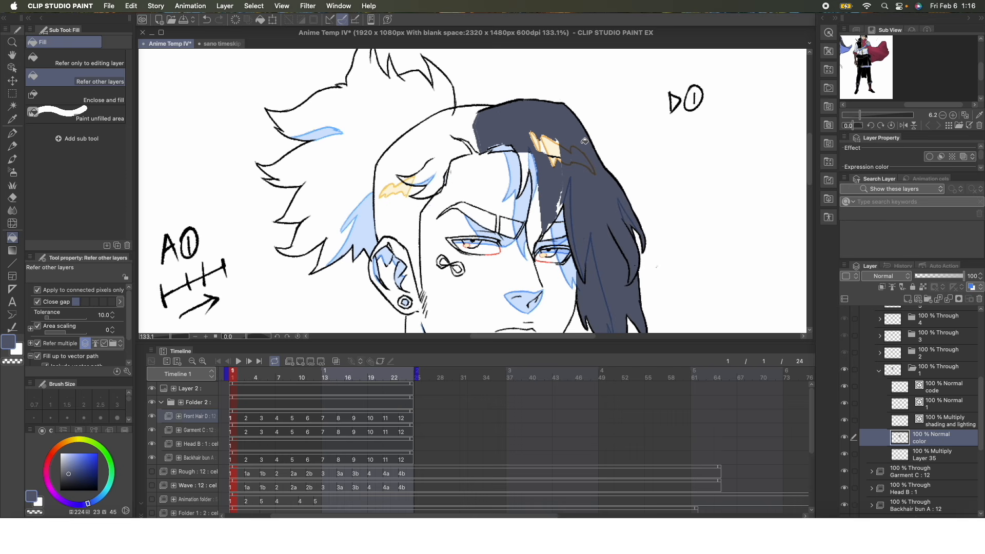
Step: Auto-select the unfilled fringe strand over the forehead, fill it with slate blue, deselect, and pen over the remaining gaps and highlight area
{"action": "key", "text": "w"}
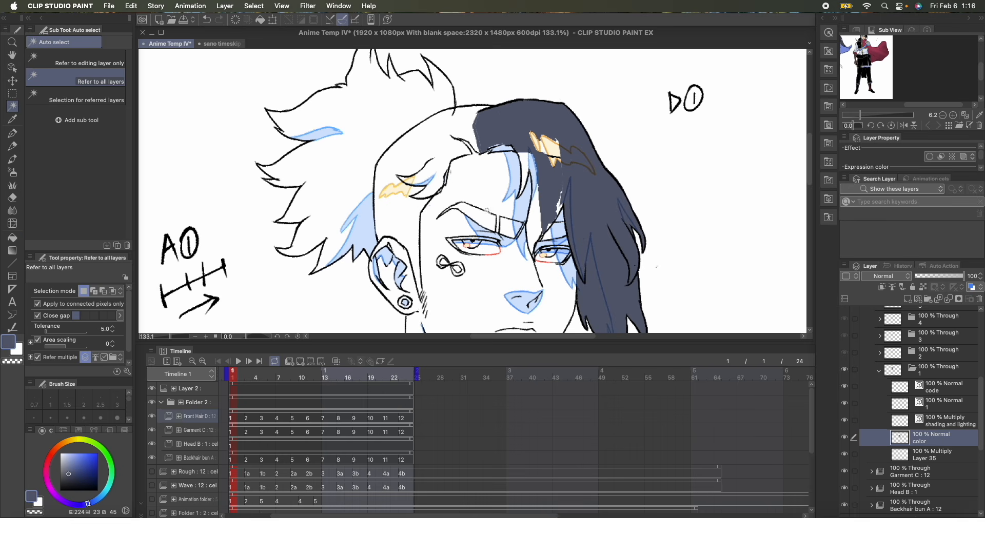
{"action": "left_click", "coordinate": [538, 224]}
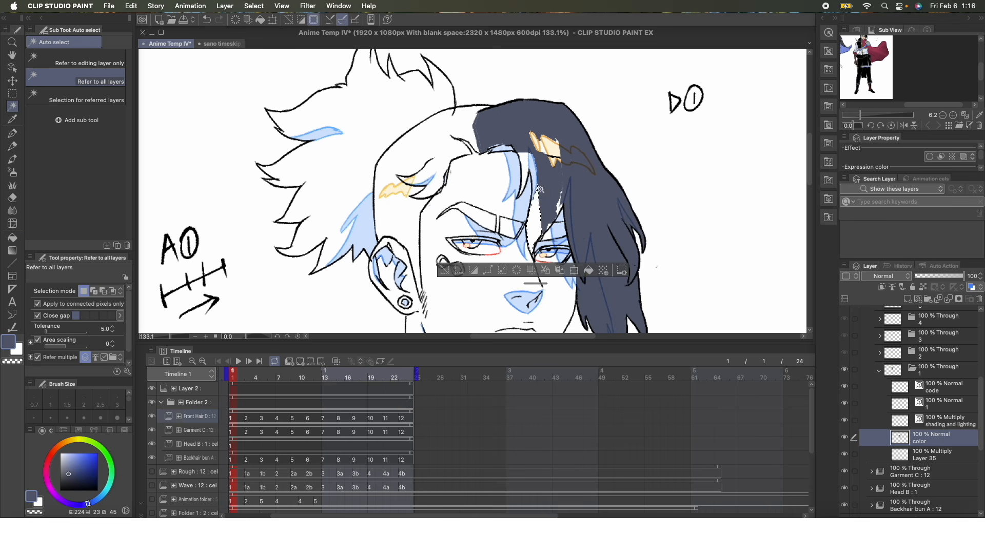
{"action": "left_click", "coordinate": [594, 271]}
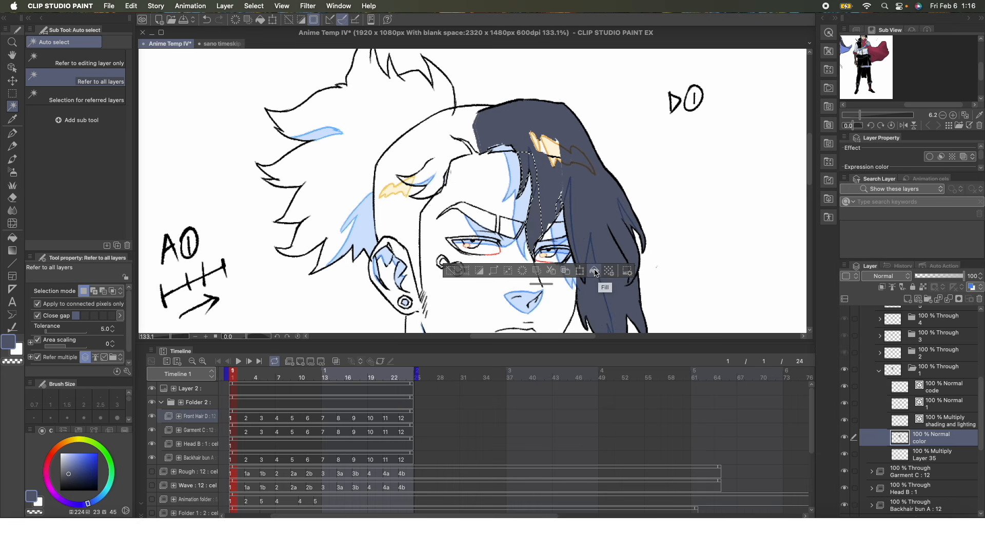
{"action": "key", "text": "super+d"}
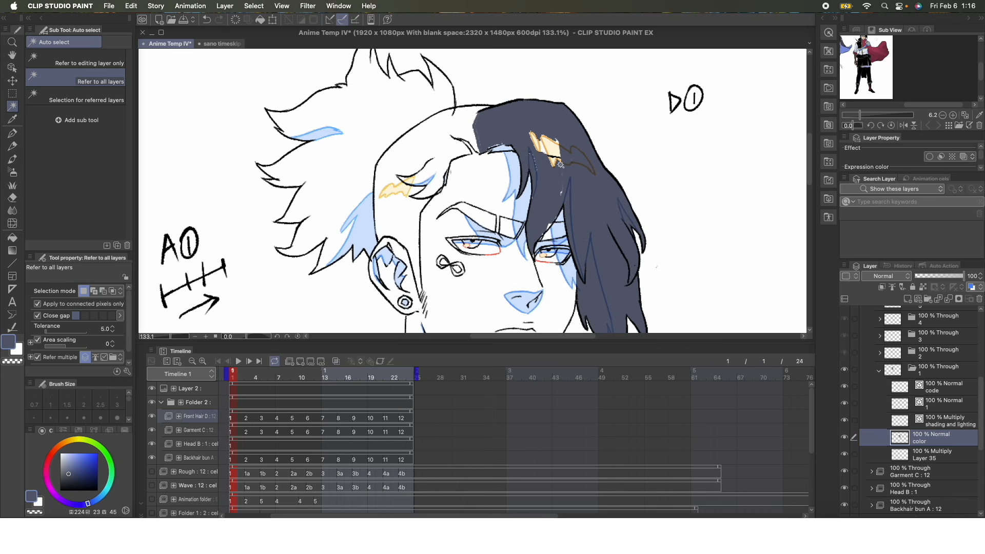
{"action": "key", "text": "p"}
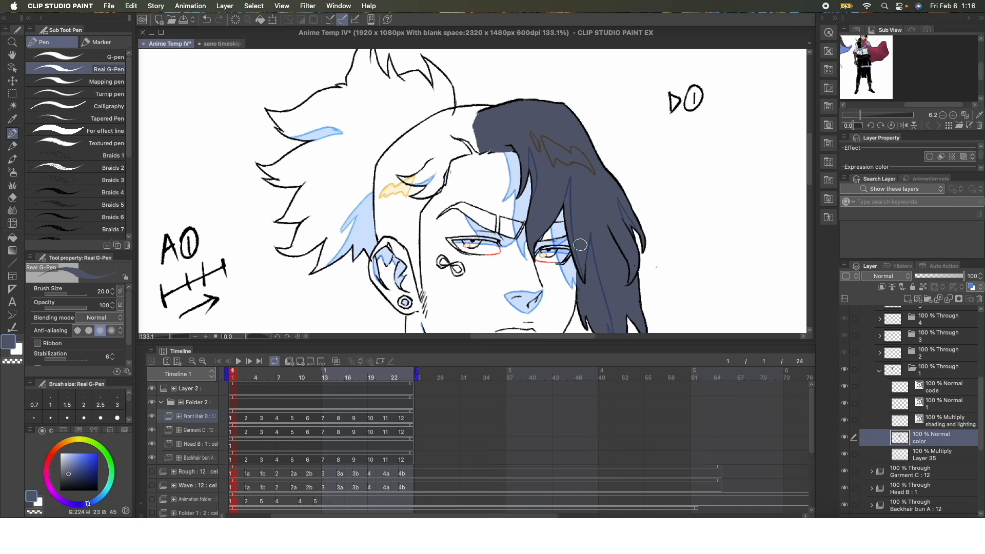
Step: Sample the darkest shade of the third swatch row in sano timeskip 5.jpg and return to Anime Temp IV
{"action": "key", "text": "ctrl+Tab"}
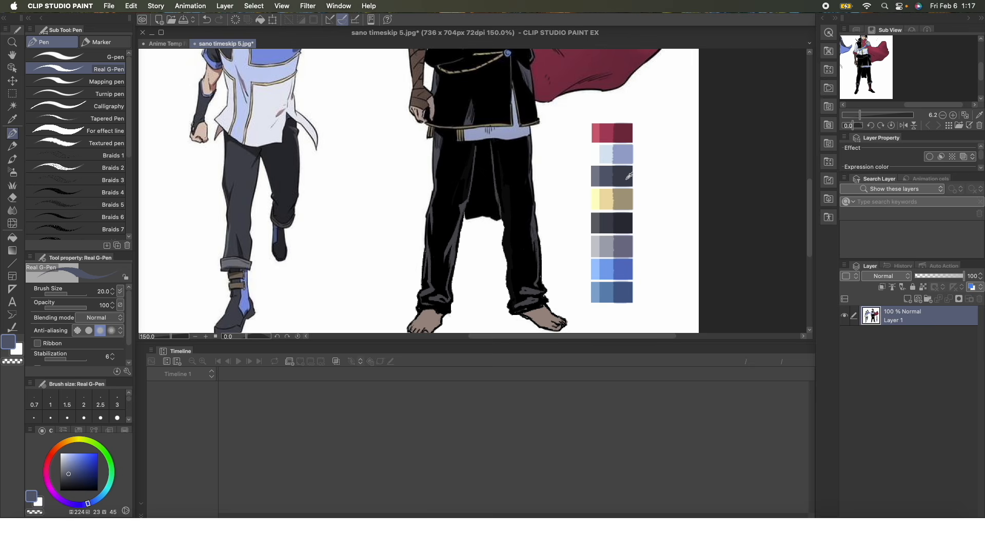
{"action": "left_click", "coordinate": [623, 177], "text": "alt"}
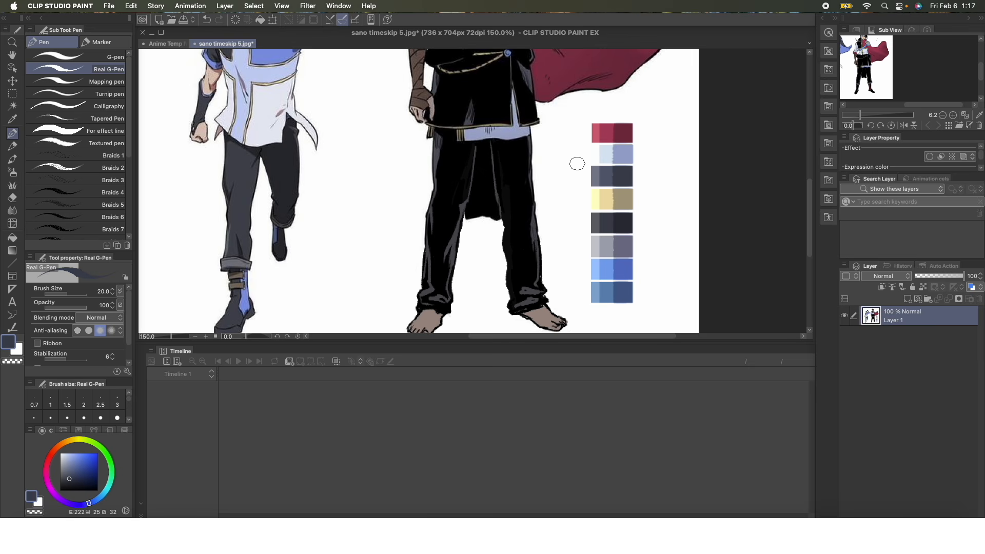
{"action": "left_click", "coordinate": [165, 44]}
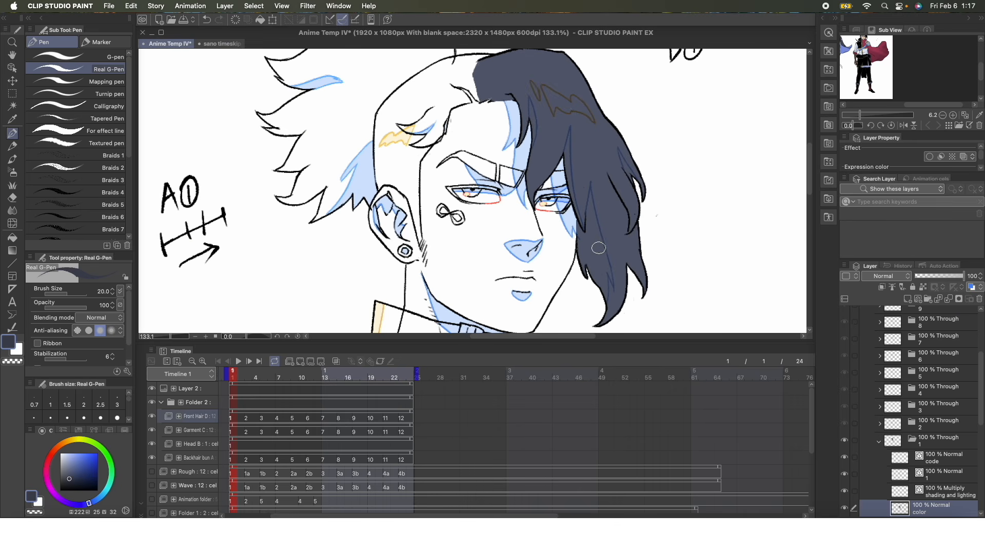
Step: Fill the shadow shape in the lower side strand with the dark shade, using the Fill tool with area scaling set to -1
{"action": "key", "text": "g"}
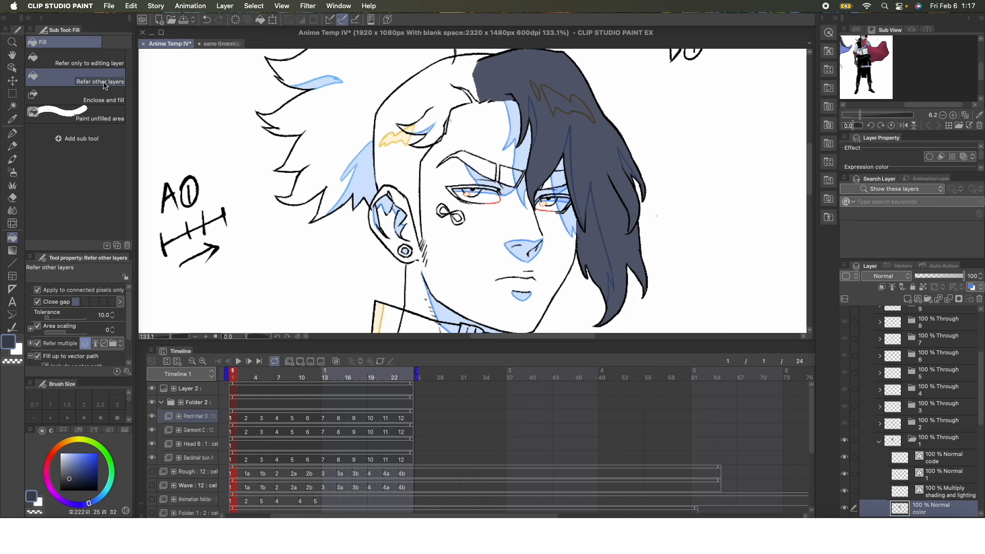
{"action": "scroll", "coordinate": [602, 235], "scroll_direction": "up", "scroll_amount": 2}
{"action": "left_click", "coordinate": [603, 248]}
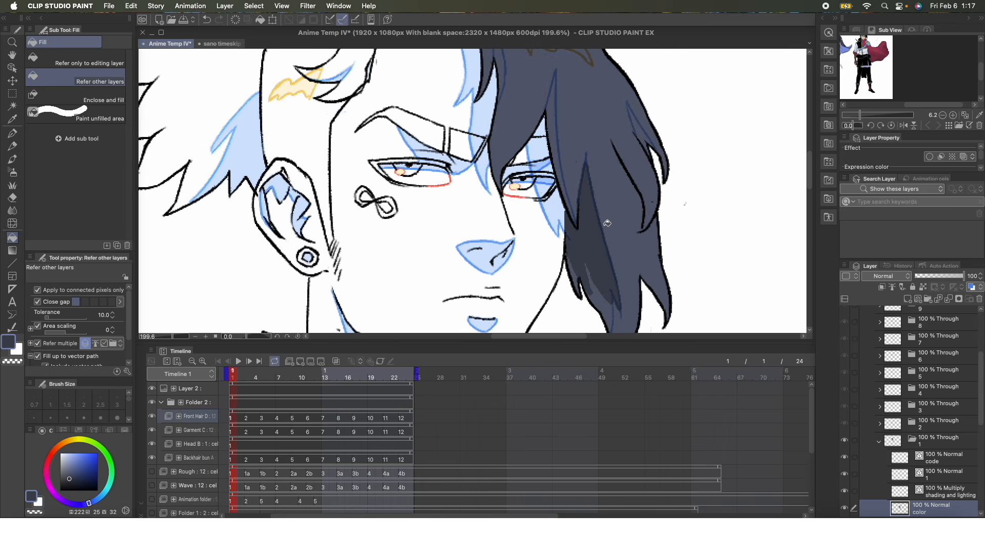
{"action": "scroll", "coordinate": [607, 223], "scroll_direction": "up", "scroll_amount": 3}
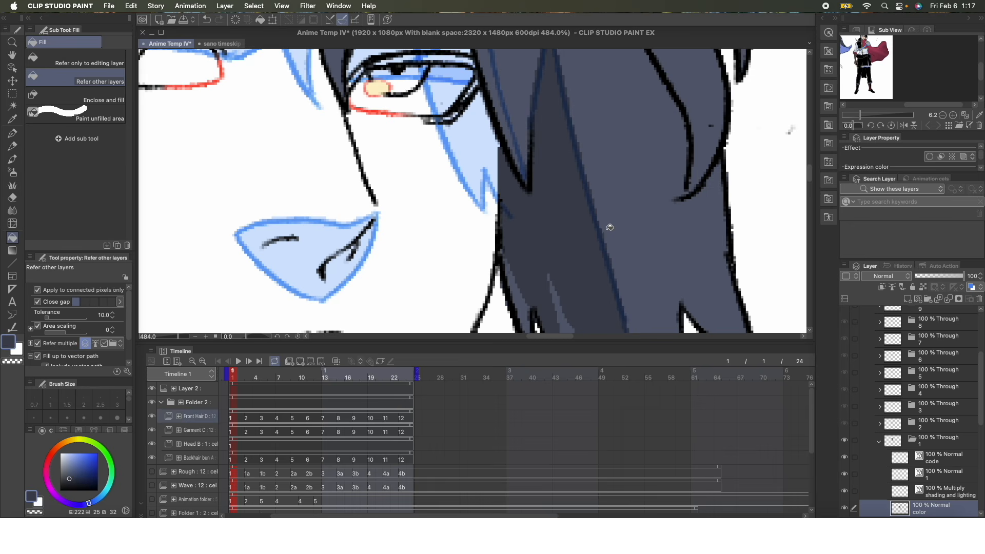
{"action": "left_click", "coordinate": [113, 332]}
{"action": "scroll", "coordinate": [625, 238], "scroll_direction": "down", "scroll_amount": 6}
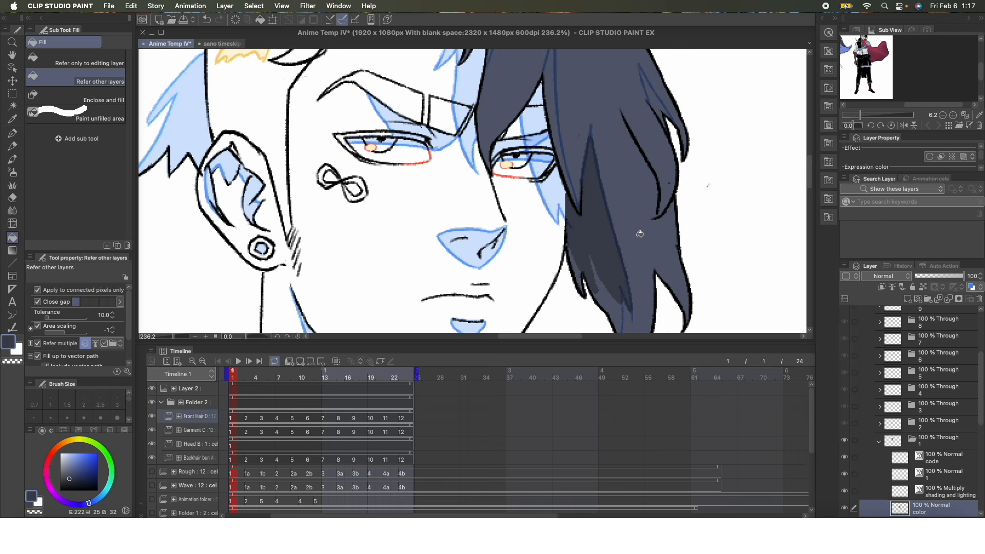
{"action": "key", "text": "super+z"}
{"action": "left_click", "coordinate": [598, 248]}
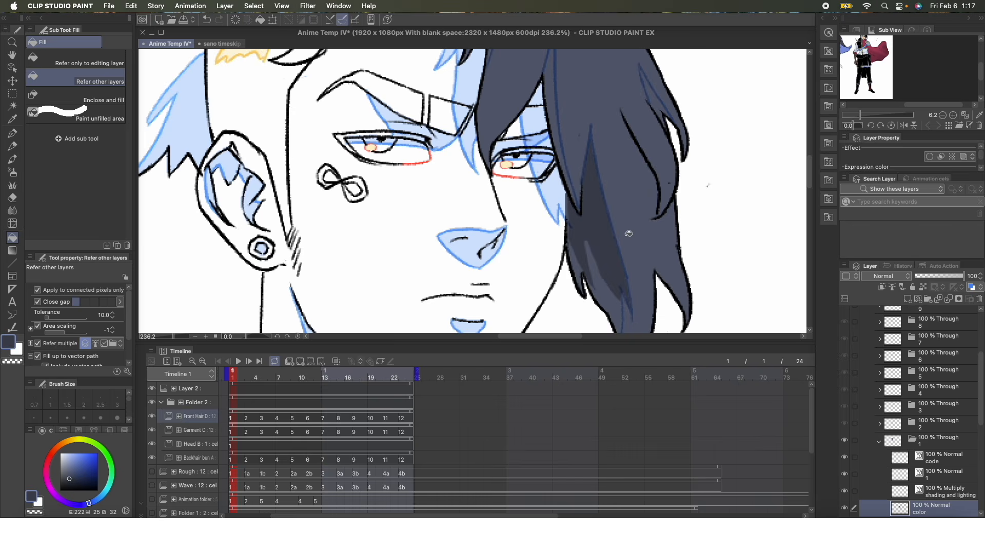
{"action": "scroll", "coordinate": [630, 224], "scroll_direction": "up", "scroll_amount": 5}
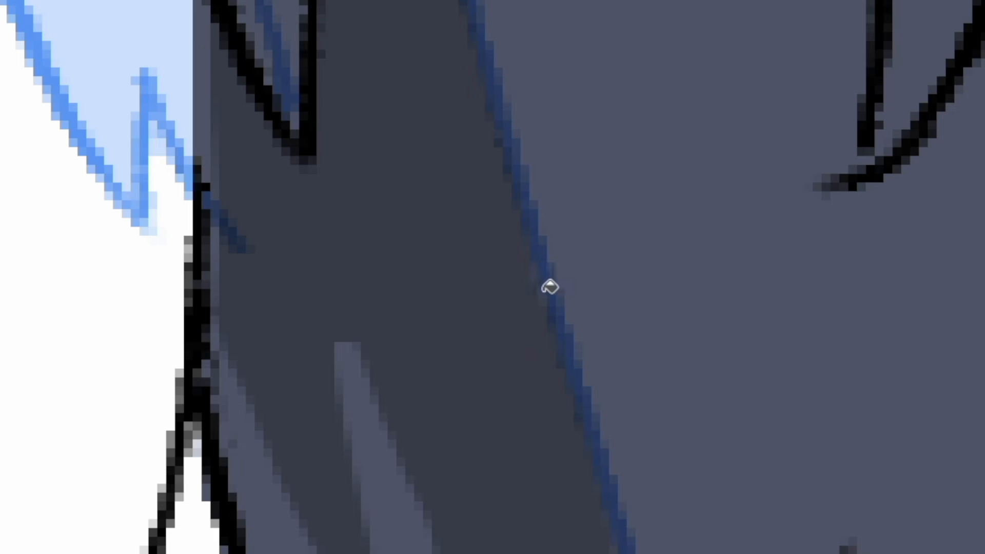
{"action": "scroll", "coordinate": [544, 285], "scroll_direction": "down", "scroll_amount": 8}
{"action": "left_click", "coordinate": [544, 455]}
Step: Paint the leftover gaps in the lower strand's shadow with the dark shade using the Real G-Pen
{"action": "key", "text": "p"}
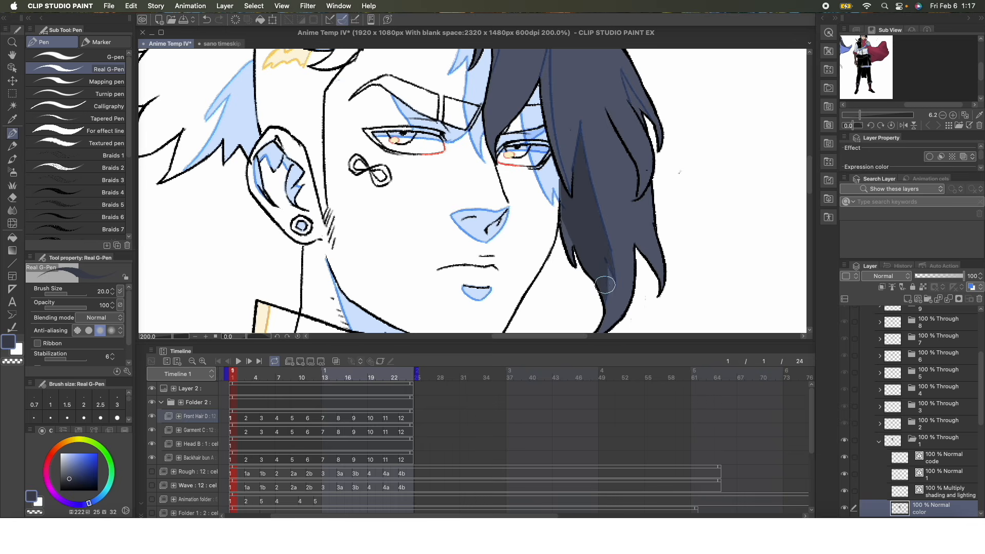
{"action": "mouse_move", "coordinate": [571, 252]}
{"action": "left_mouse_down"}
{"action": "mouse_move", "coordinate": [570, 231]}
{"action": "mouse_move", "coordinate": [571, 257]}
{"action": "left_mouse_up"}
{"action": "scroll", "coordinate": [585, 152], "scroll_direction": "down", "scroll_amount": 5}
{"action": "scroll", "coordinate": [608, 104], "scroll_direction": "up", "scroll_amount": 5}
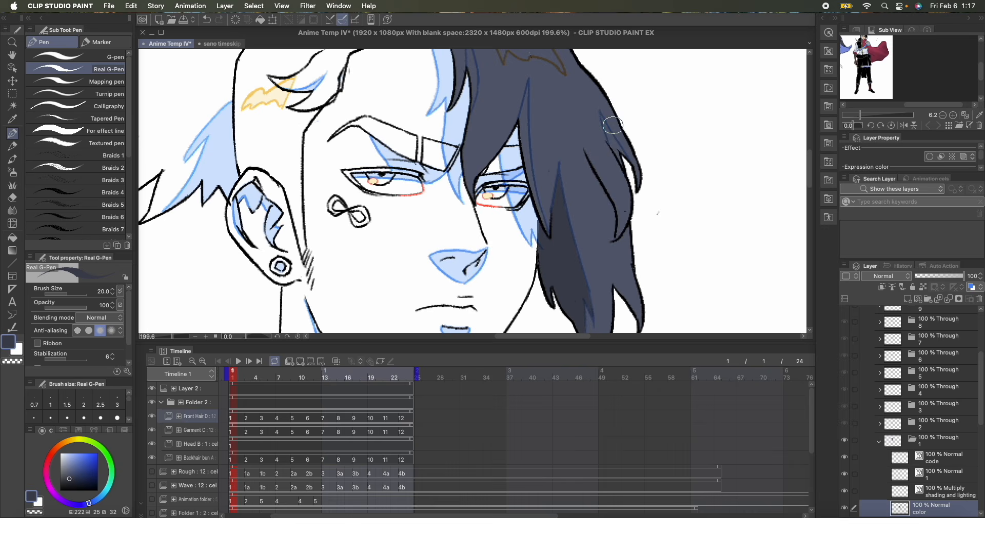
{"action": "scroll", "coordinate": [642, 210], "scroll_direction": "down", "scroll_amount": 2}
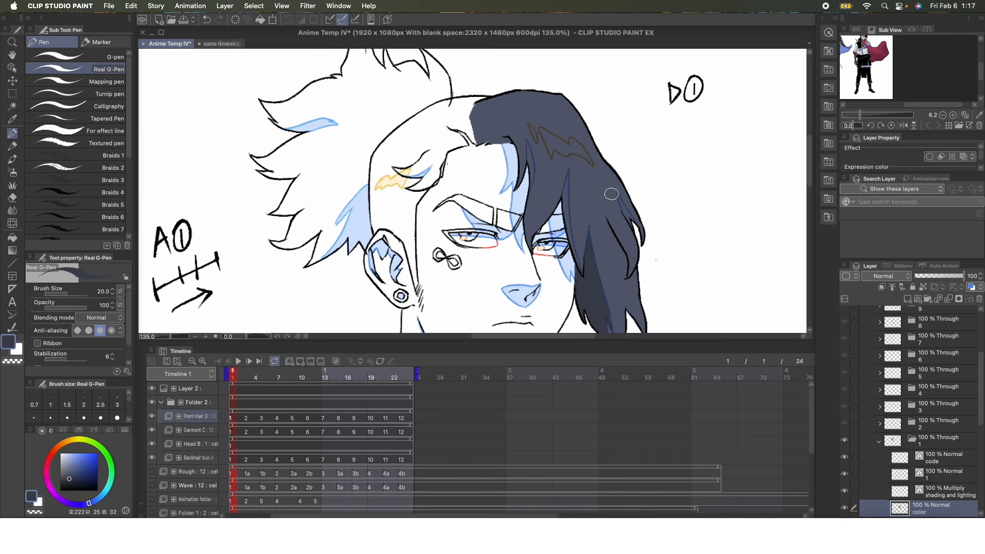
Step: Auto-select the three remaining shadow shapes in the outer, middle and fringe strands, fill them with the dark shade, and deselect
{"action": "key", "text": "w"}
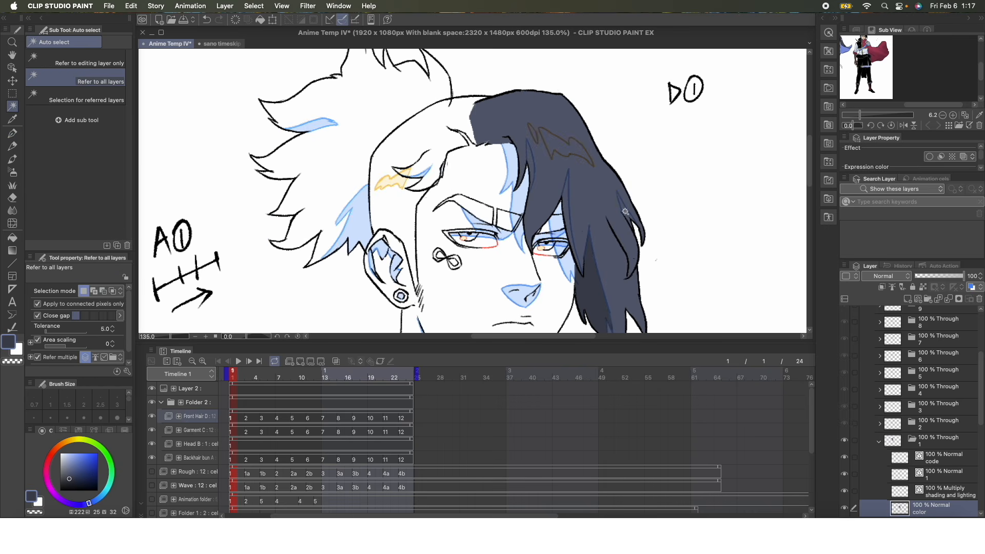
{"action": "left_click", "coordinate": [626, 212]}
{"action": "left_click", "coordinate": [564, 200], "text": "shift"}
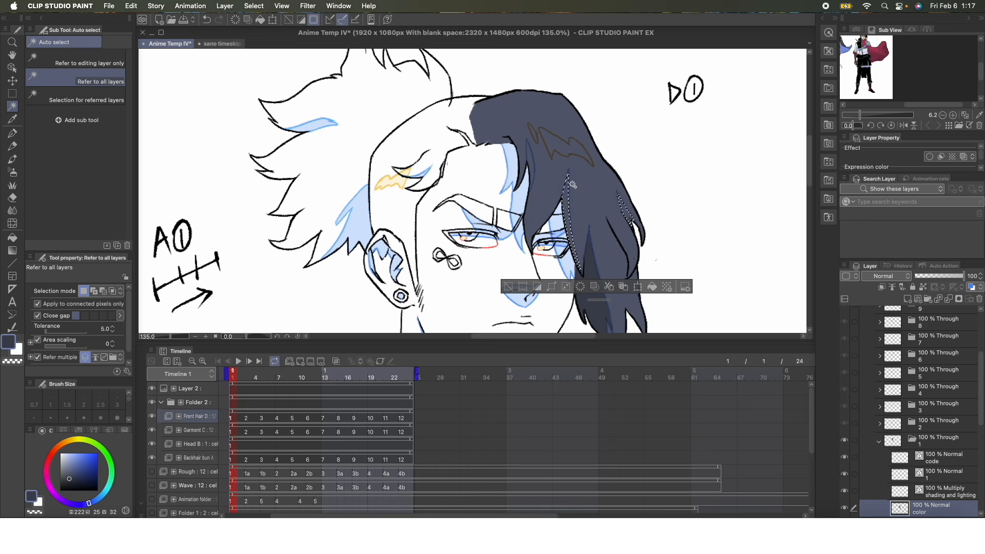
{"action": "left_click", "coordinate": [534, 160], "text": "shift"}
{"action": "left_click", "coordinate": [634, 286]}
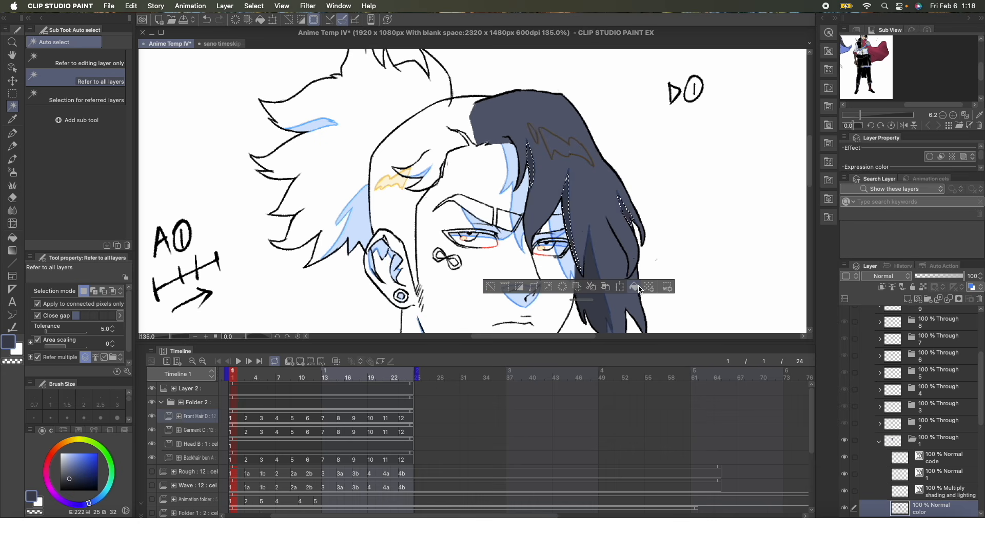
{"action": "key", "text": "super+d"}
Step: Touch up the edges and tips of the fringe and outer strand shadows with the Real G-Pen in the dark shade
{"action": "key", "text": "p"}
{"action": "scroll", "coordinate": [606, 238], "scroll_direction": "up", "scroll_amount": 4}
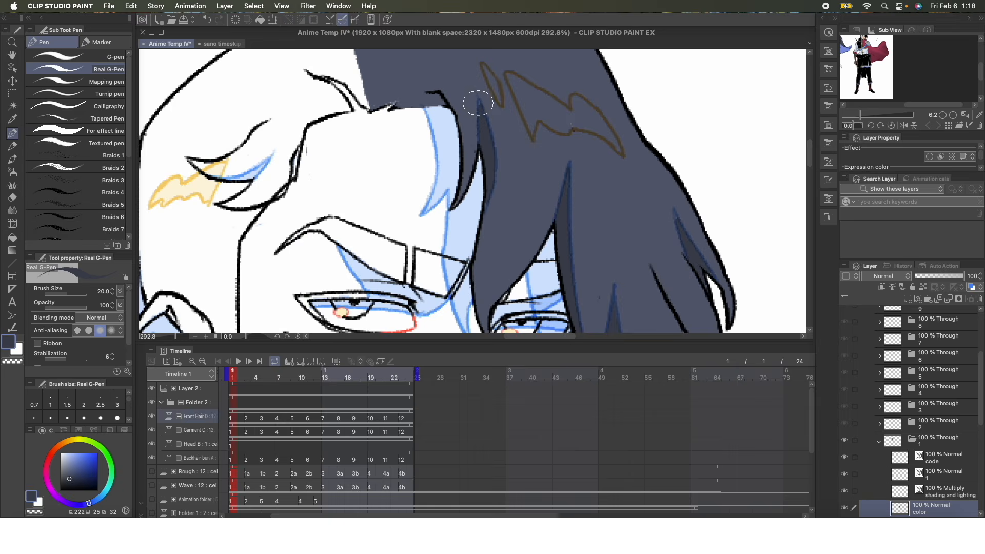
{"action": "scroll", "coordinate": [604, 187], "scroll_direction": "up", "scroll_amount": 3}
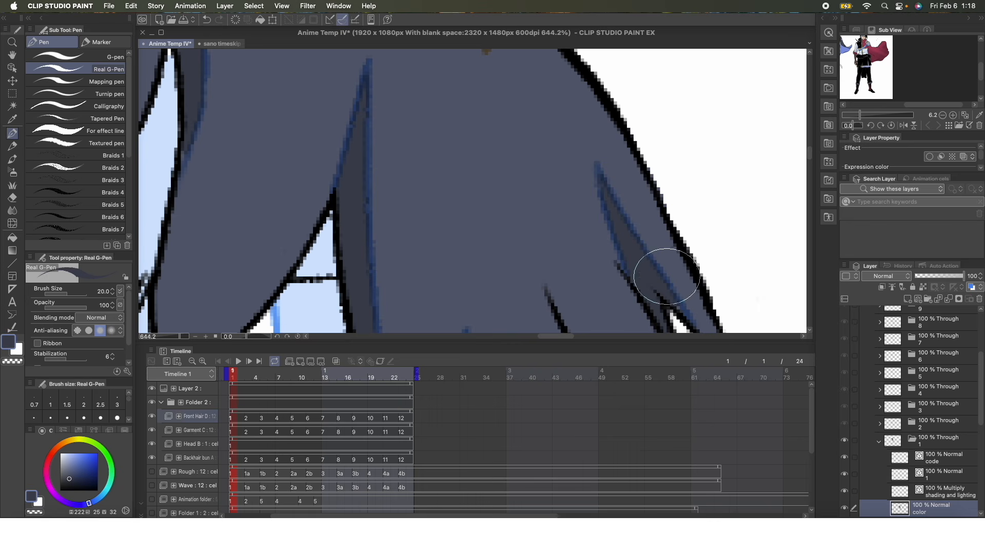
{"action": "scroll", "coordinate": [668, 296], "scroll_direction": "down", "scroll_amount": 6}
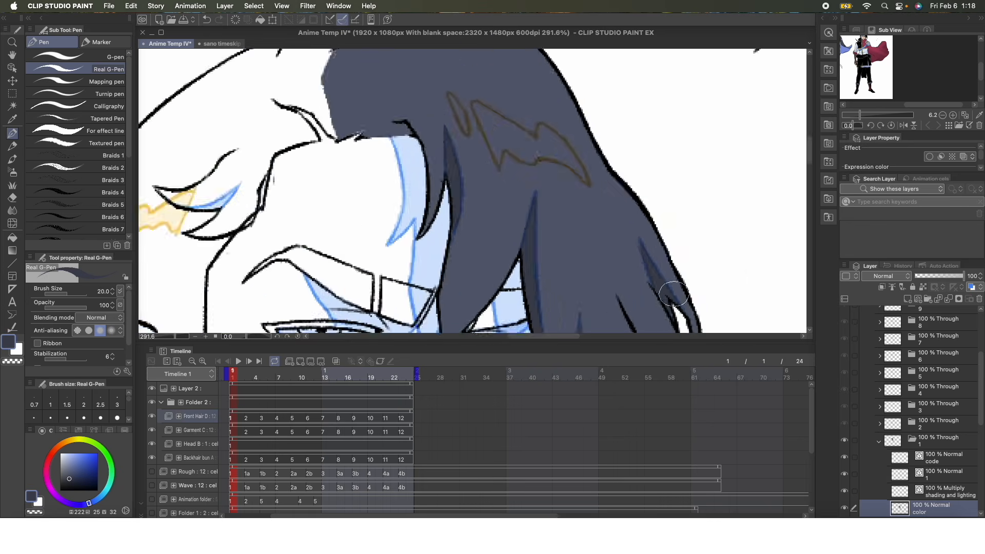
{"action": "scroll", "coordinate": [633, 148], "scroll_direction": "up", "scroll_amount": 2}
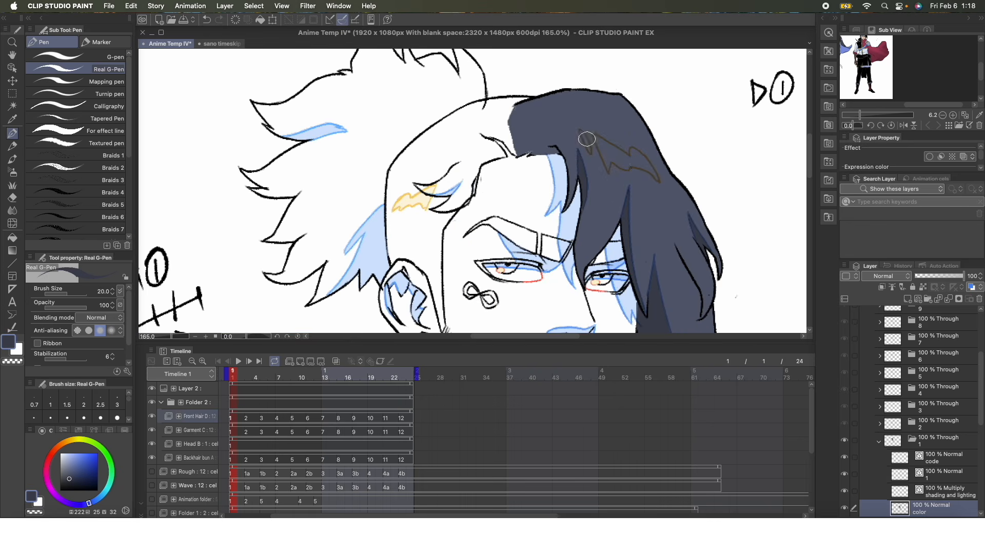
Step: Sample the lightest shade of the third swatch row in sano timeskip 5.jpg and return to Anime Temp IV
{"action": "key", "text": "ctrl+Tab"}
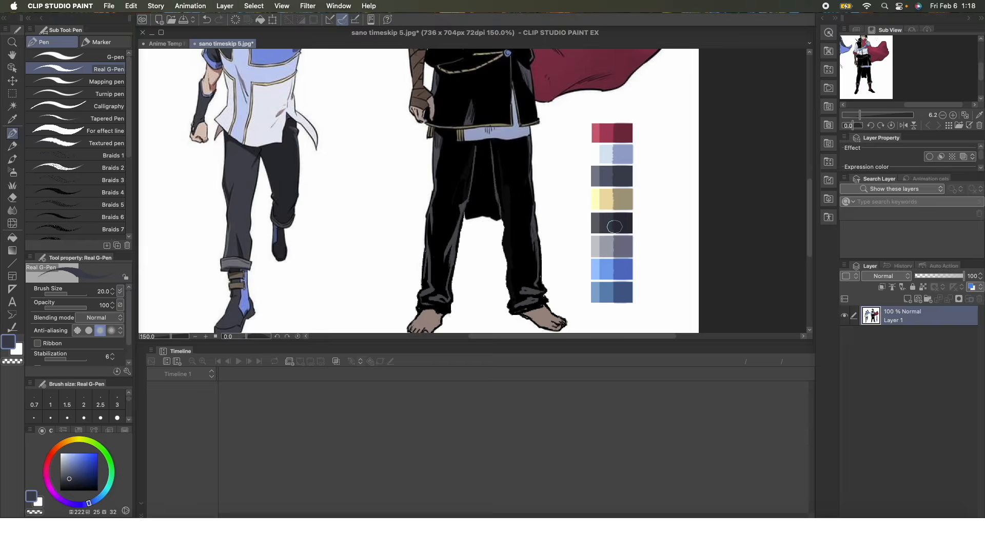
{"action": "left_click", "coordinate": [598, 171], "text": "alt"}
{"action": "key", "text": "ctrl+Tab"}
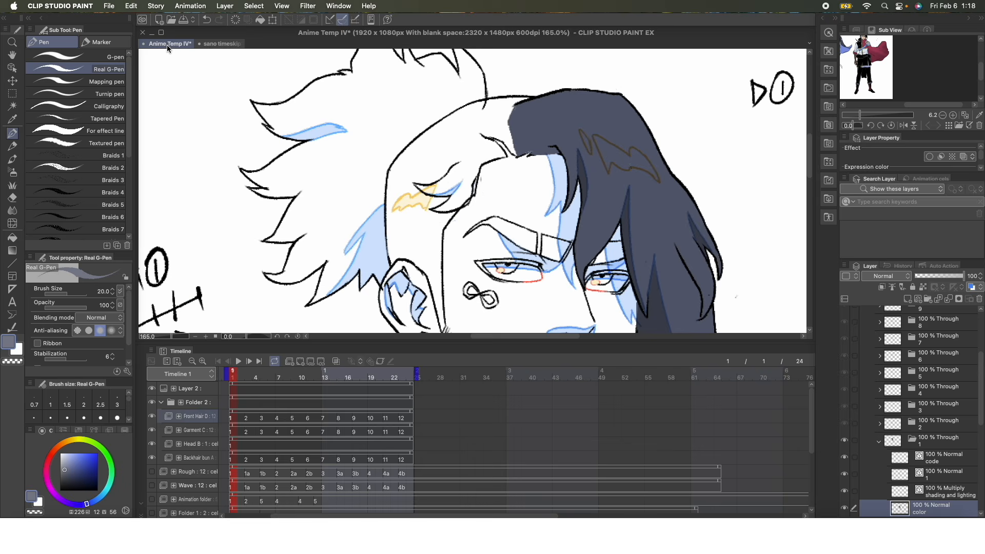
Step: Auto-select the two highlight shapes on the crown, expand the selection by 1 px, and fill them with the lightest shade
{"action": "key", "text": "w"}
{"action": "left_click", "coordinate": [617, 153]}
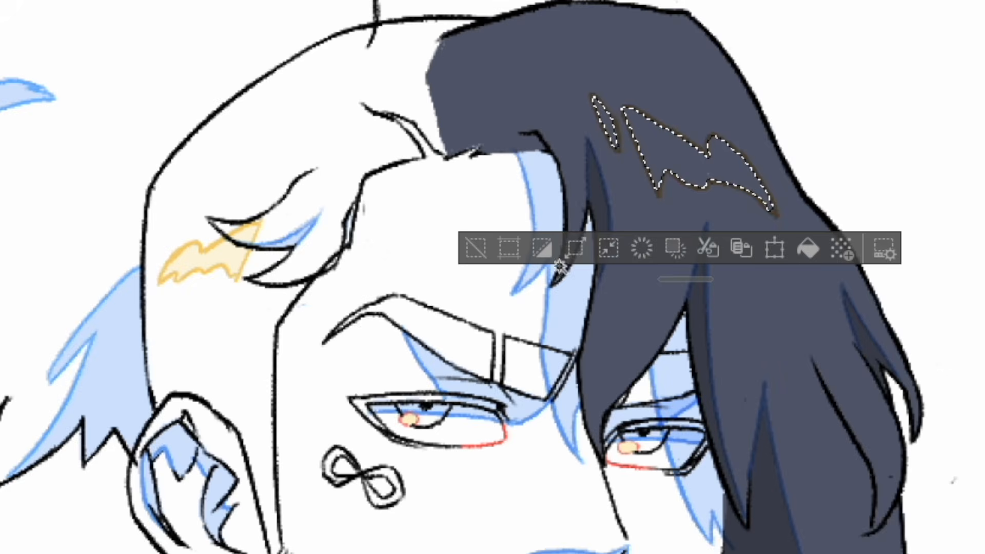
{"action": "left_click", "coordinate": [573, 196]}
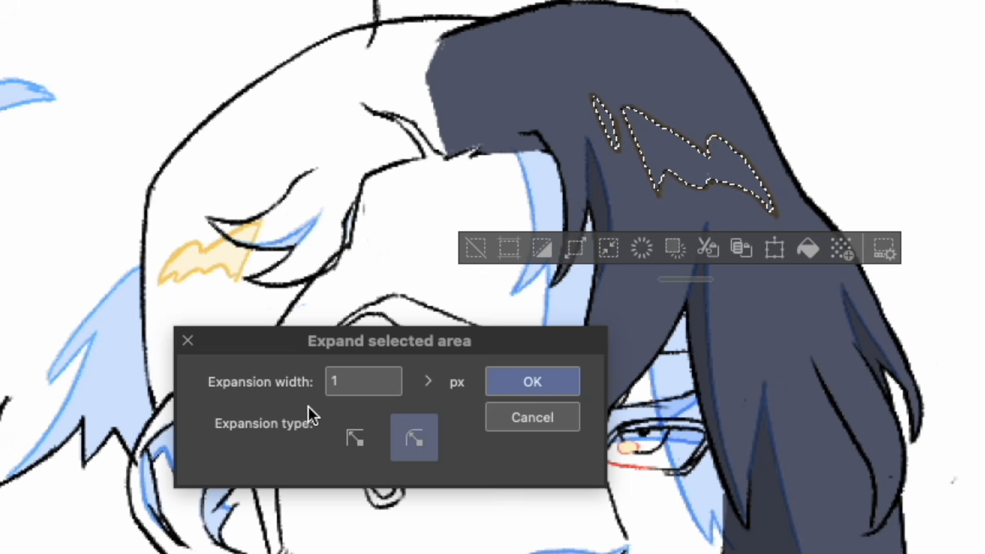
{"action": "left_click", "coordinate": [578, 389]}
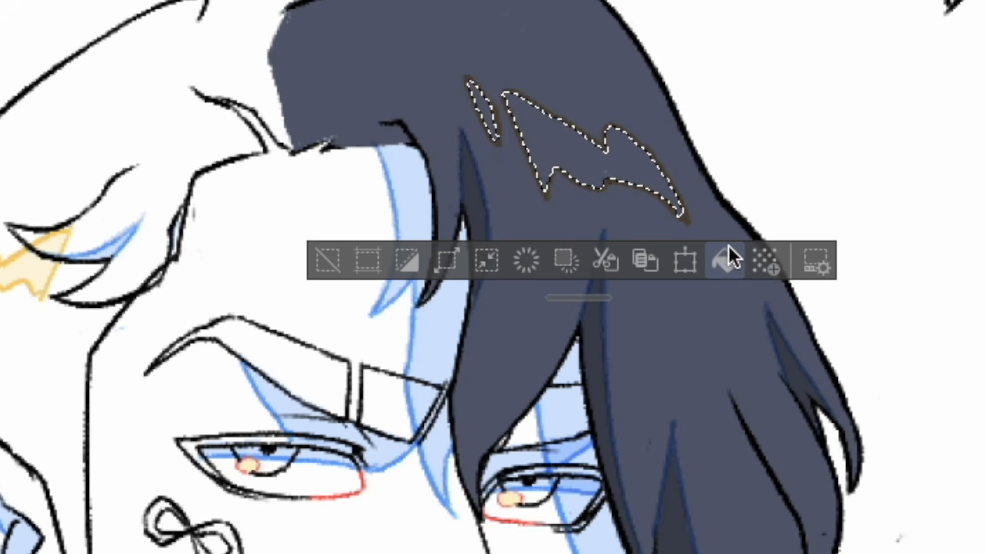
{"action": "left_click", "coordinate": [673, 197]}
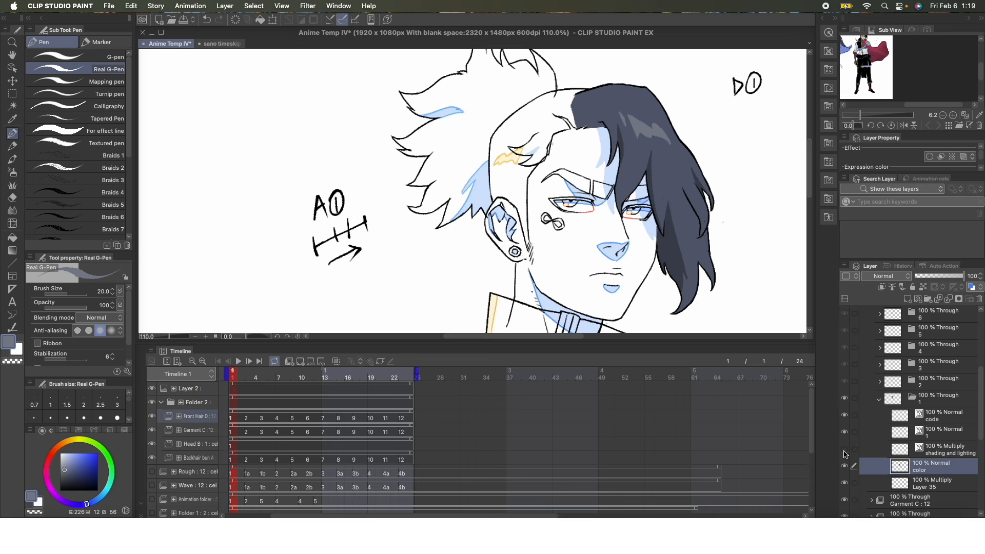
Step: Compare front hair cel 1 with and without its line and shading and lighting layers
{"action": "left_click", "coordinate": [845, 432]}
{"action": "left_click", "coordinate": [845, 432]}
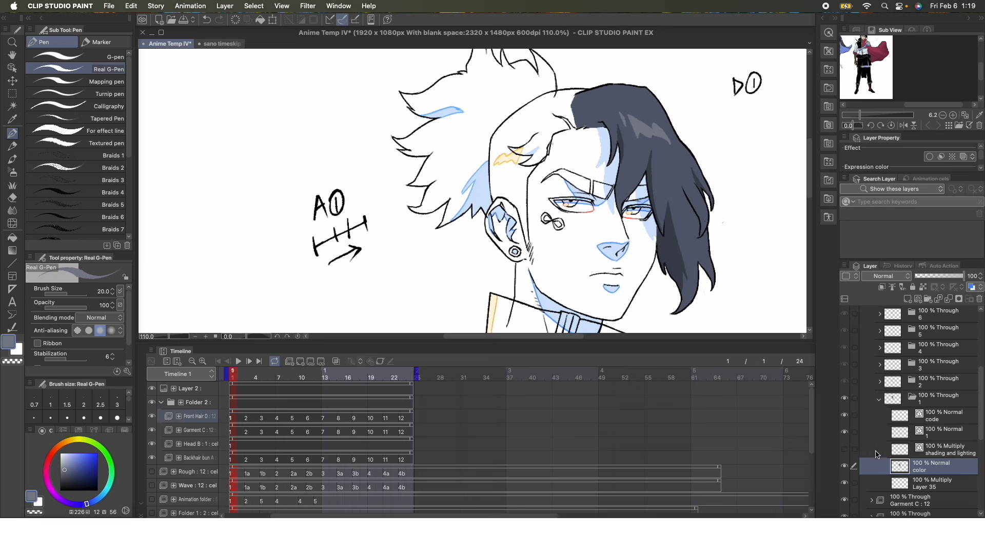
{"action": "left_click", "coordinate": [845, 452]}
{"action": "left_click", "coordinate": [844, 454]}
Step: Collapse cel 1, open front hair cel 2, and add a layer named color beneath its code layer
{"action": "left_click", "coordinate": [880, 401]}
{"action": "left_click", "coordinate": [880, 382]}
{"action": "left_click", "coordinate": [929, 451]}
{"action": "left_click", "coordinate": [908, 299]}
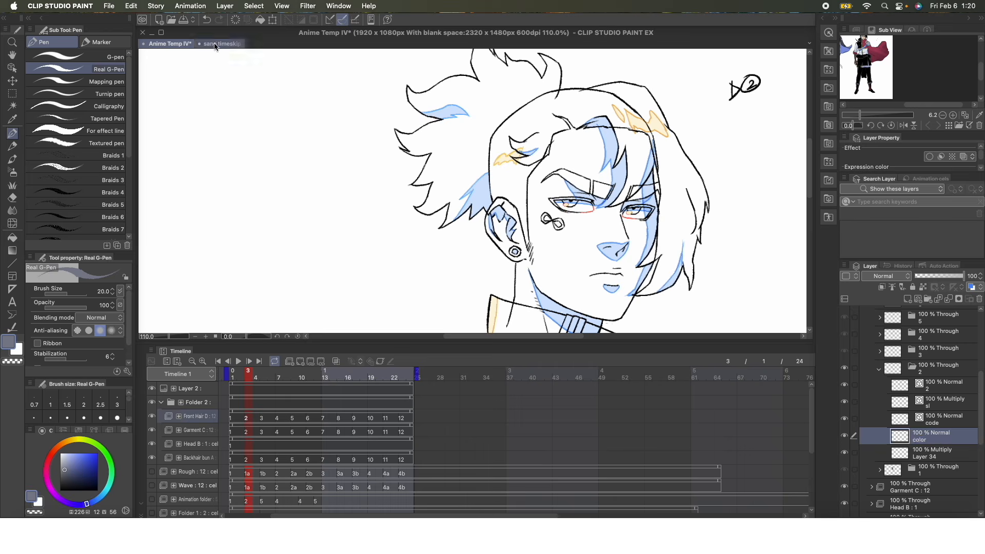
Step: Sample the middle shade of the third swatch row in sano timeskip 5.jpg and return to Anime Temp IV
{"action": "left_click", "coordinate": [221, 43]}
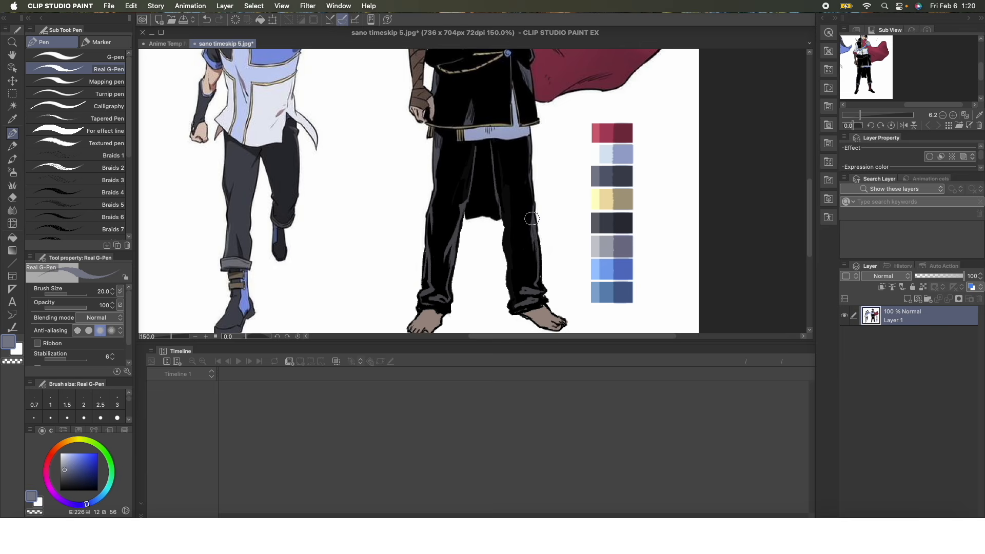
{"action": "left_click", "coordinate": [610, 170], "text": "alt"}
{"action": "key", "text": "ctrl+Tab"}
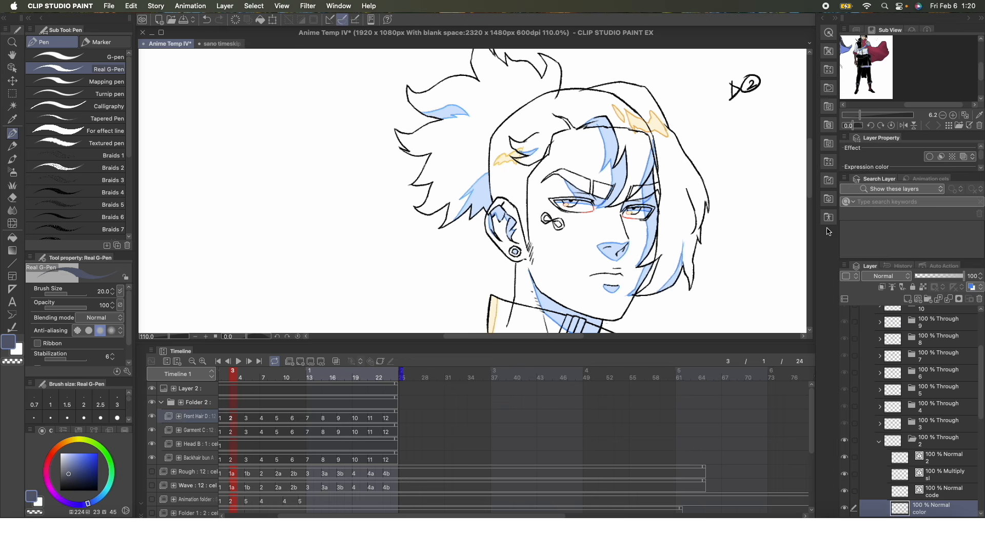
Step: Toggle the Front Hair D folder's visibility to check which strands belong to it, and return to cel 2's color layer
{"action": "scroll", "coordinate": [877, 339], "scroll_direction": "up", "scroll_amount": 3}
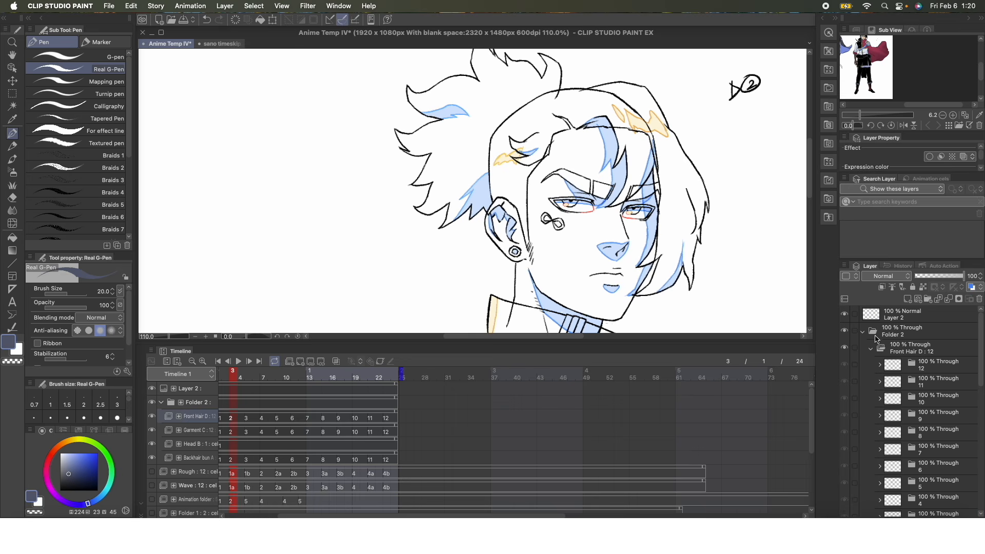
{"action": "left_click", "coordinate": [845, 348]}
{"action": "left_click", "coordinate": [845, 348]}
{"action": "left_click_drag", "start_coordinate": [981, 349], "coordinate": [973, 415]}
Step: Paint the root of the small curl by the temple with the base shade using the Real G-Pen
{"action": "key", "text": "p"}
{"action": "scroll", "coordinate": [547, 140], "scroll_direction": "up", "scroll_amount": 5}
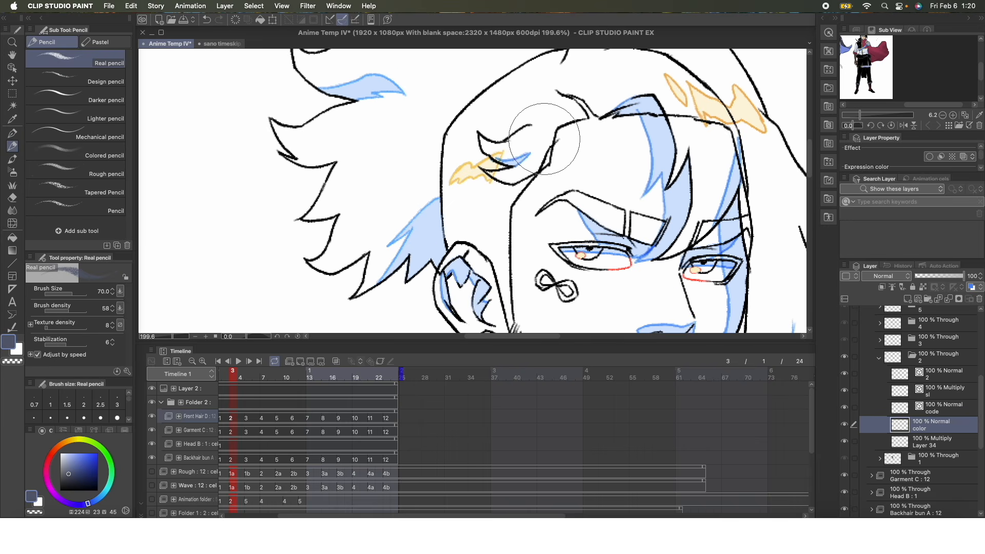
{"action": "key", "text": "bracketleft"}
{"action": "key", "text": "bracketleft"}
{"action": "key", "text": "bracketleft"}
{"action": "key", "text": "bracketleft"}
{"action": "key", "text": "bracketleft"}
{"action": "key", "text": "bracketleft"}
{"action": "key", "text": "p"}
{"action": "key", "text": "p"}
{"action": "key", "text": "p"}
{"action": "mouse_move", "coordinate": [527, 125]}
{"action": "left_mouse_down"}
{"action": "mouse_move", "coordinate": [549, 140]}
{"action": "mouse_move", "coordinate": [542, 135]}
{"action": "left_mouse_up"}
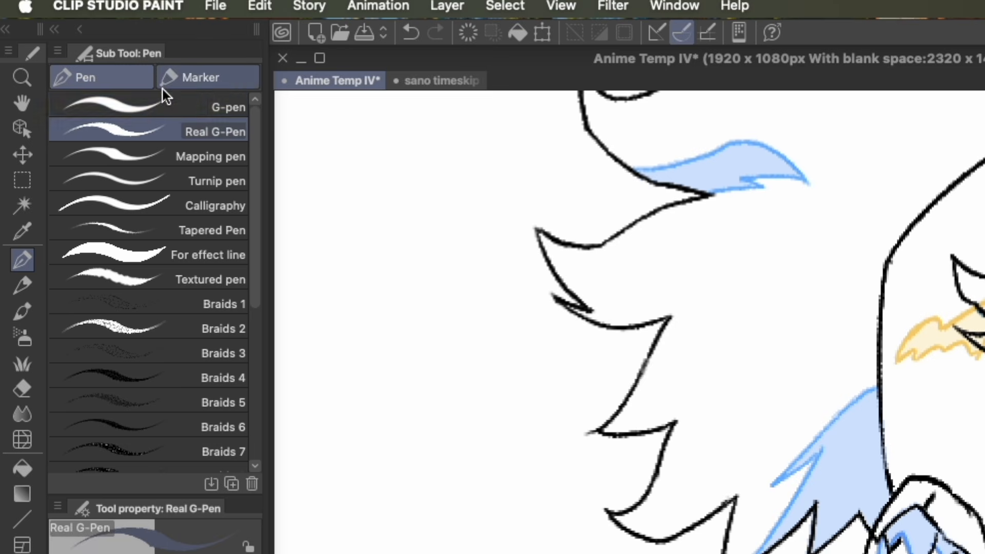
{"action": "key", "text": "p"}
{"action": "key", "text": "p"}
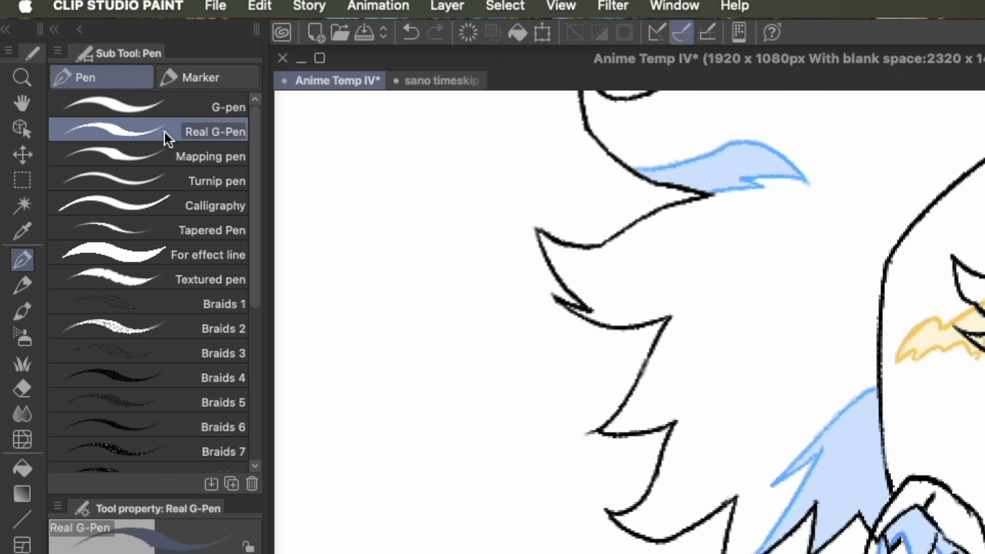
{"action": "mouse_move", "coordinate": [546, 138]}
{"action": "left_mouse_down"}
{"action": "mouse_move", "coordinate": [545, 148]}
{"action": "mouse_move", "coordinate": [526, 127]}
{"action": "left_mouse_up"}
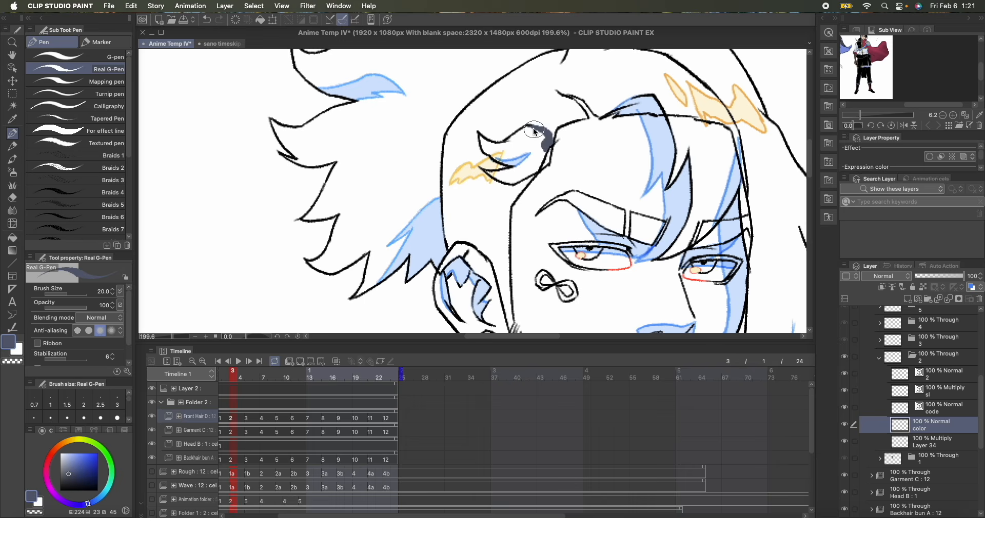
Step: Draw a boundary line in the base shade from the crown outline down to the parting, and check the sl layer
{"action": "scroll", "coordinate": [555, 116], "scroll_direction": "down", "scroll_amount": 3}
{"action": "mouse_move", "coordinate": [583, 86]}
{"action": "left_mouse_down"}
{"action": "mouse_move", "coordinate": [576, 112]}
{"action": "mouse_move", "coordinate": [587, 129]}
{"action": "left_mouse_up"}
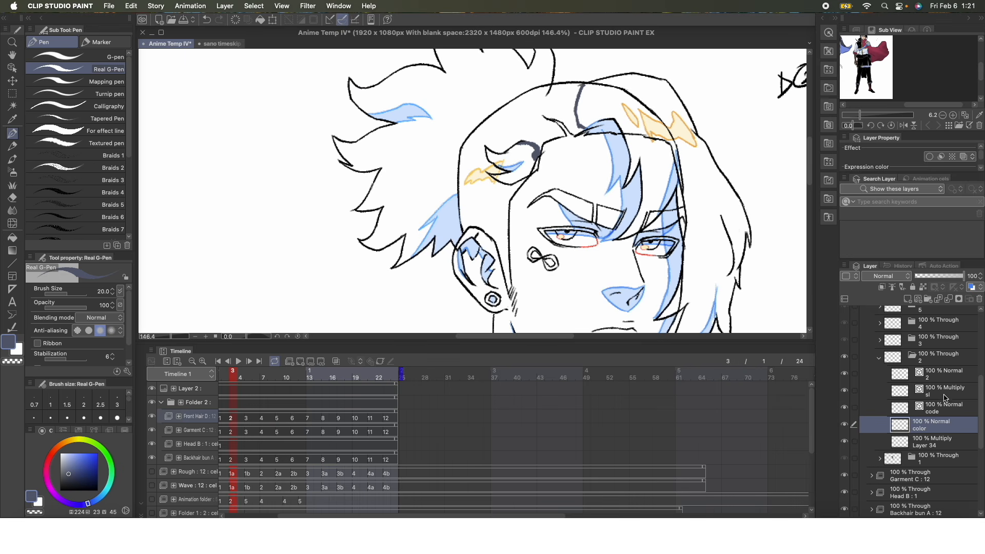
{"action": "left_click", "coordinate": [844, 392]}
{"action": "left_click", "coordinate": [845, 392]}
Step: Auto-select the long side strand, crown and fringe areas of cel 2, fill them with the base shade, and deselect
{"action": "scroll", "coordinate": [636, 169], "scroll_direction": "down", "scroll_amount": 4}
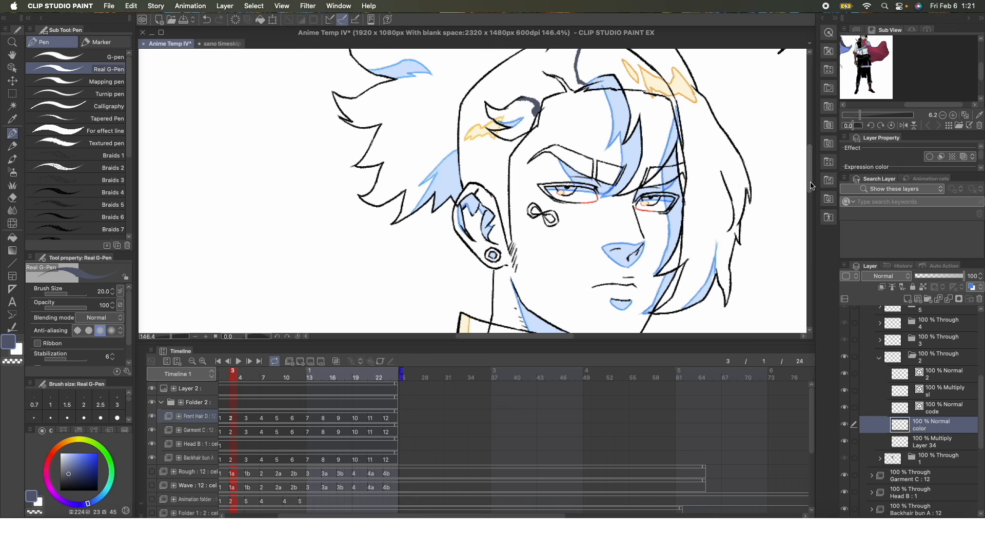
{"action": "key", "text": "w"}
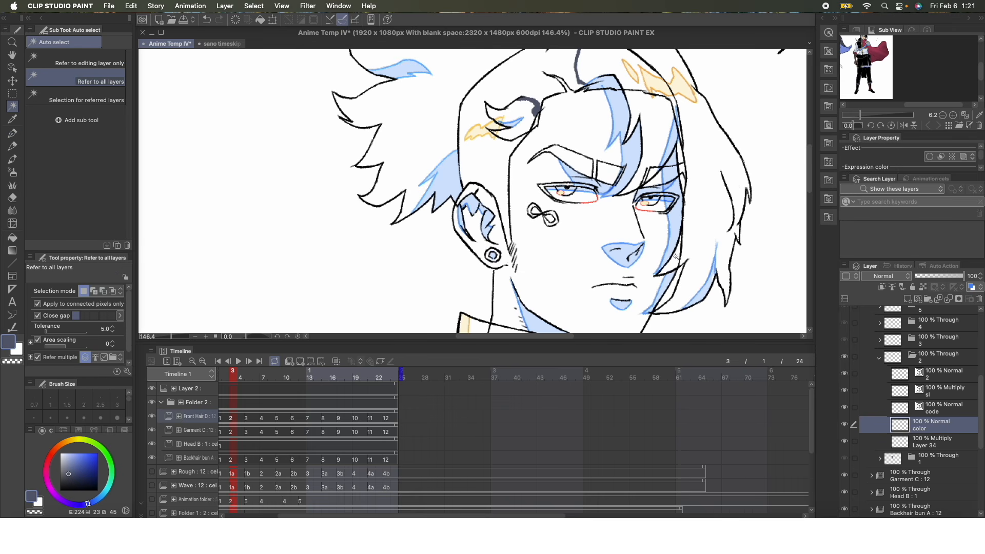
{"action": "left_click", "coordinate": [677, 258]}
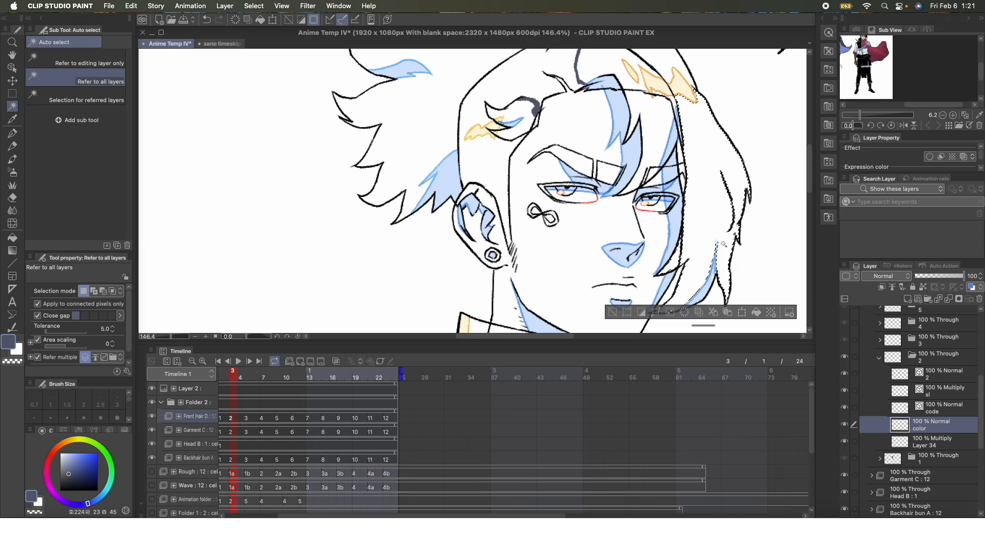
{"action": "scroll", "coordinate": [809, 188], "scroll_direction": "up", "scroll_amount": 3}
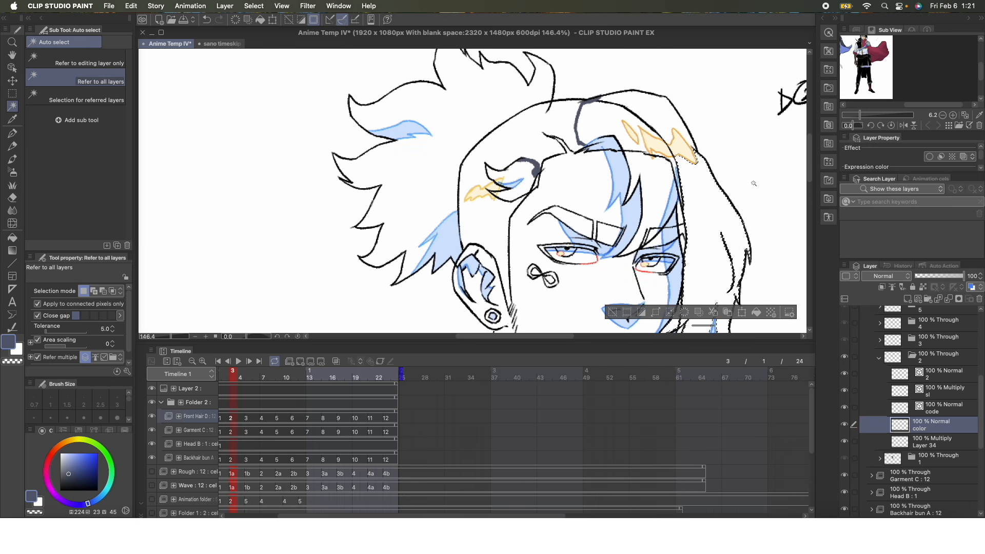
{"action": "left_click", "coordinate": [668, 115], "text": "shift"}
{"action": "left_click", "coordinate": [663, 171], "text": "shift"}
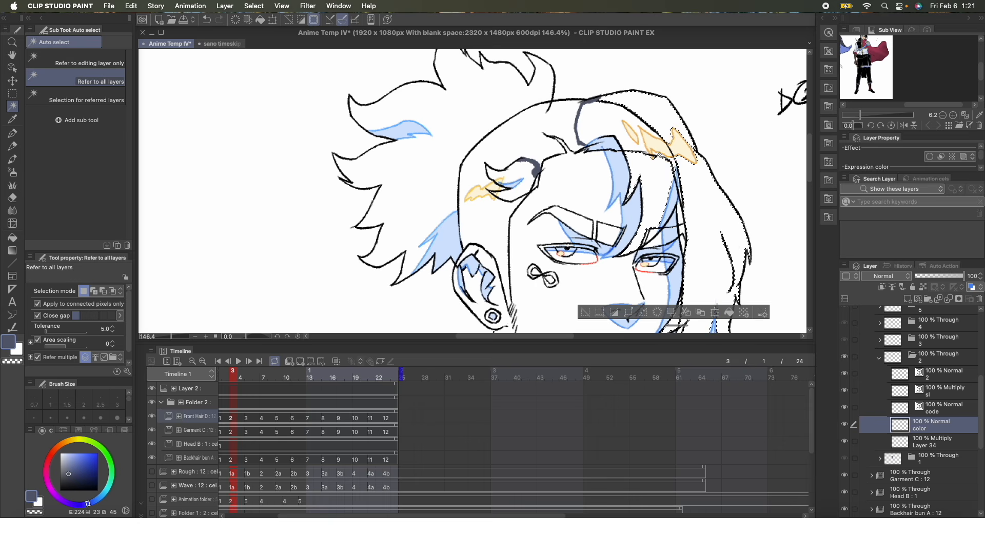
{"action": "left_click", "coordinate": [624, 136], "text": "shift"}
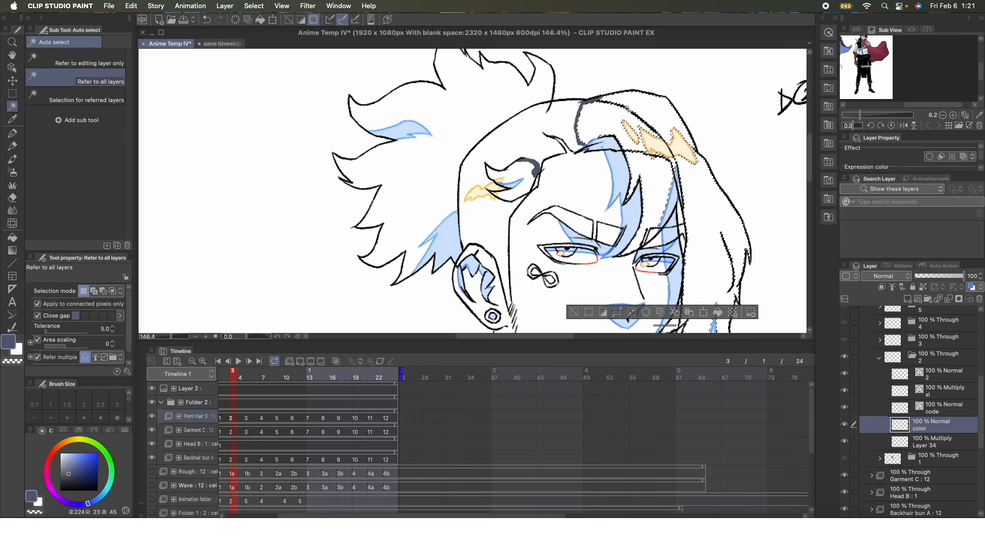
{"action": "scroll", "coordinate": [810, 167], "scroll_direction": "down", "scroll_amount": 3}
{"action": "scroll", "coordinate": [810, 166], "scroll_direction": "down", "scroll_amount": 3}
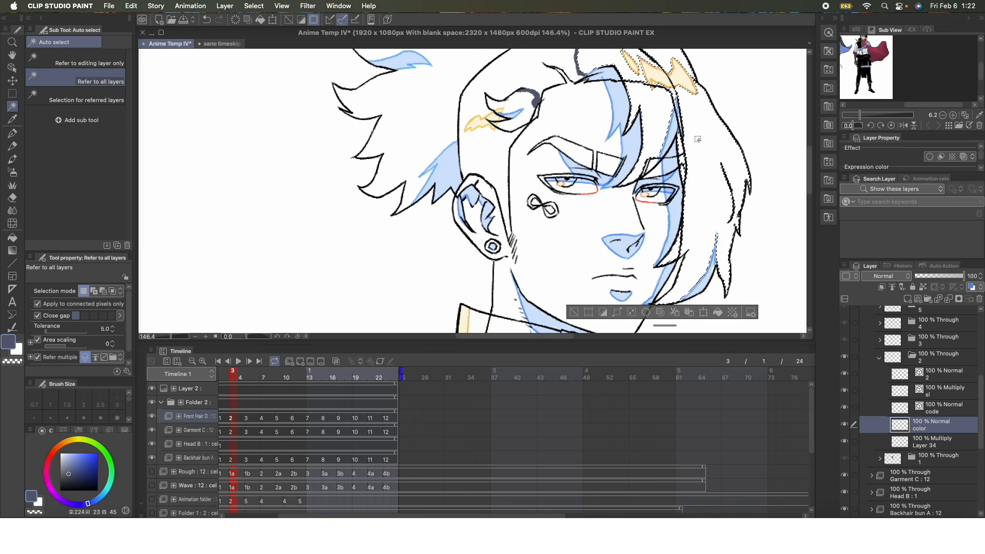
{"action": "scroll", "coordinate": [667, 205], "scroll_direction": "up", "scroll_amount": 1}
{"action": "left_click", "coordinate": [729, 303]}
{"action": "key", "text": "super+d"}
Step: Paint the leftover gaps in the lower side strand with the base shade using the Real G-Pen at size 12
{"action": "key", "text": "p"}
{"action": "scroll", "coordinate": [718, 208], "scroll_direction": "up", "scroll_amount": 3}
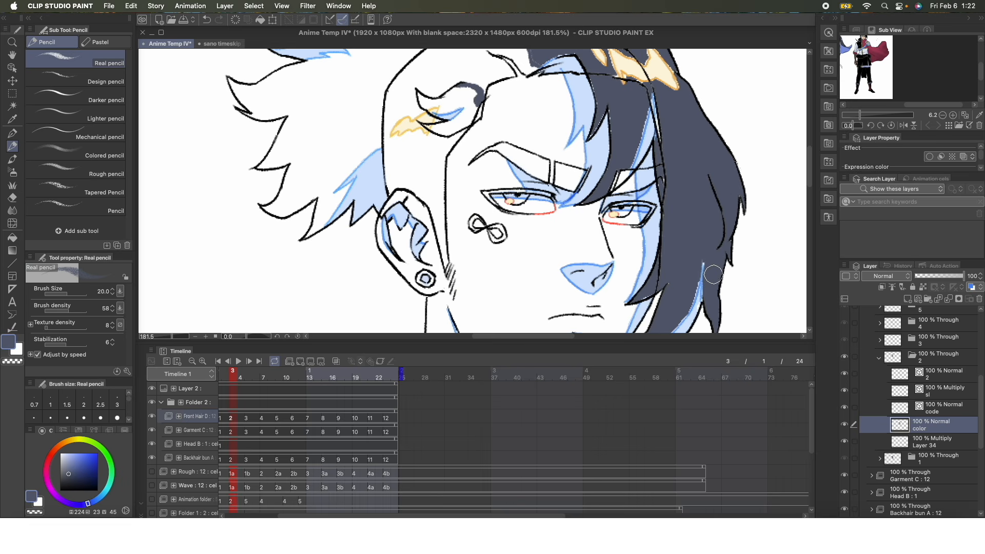
{"action": "key", "text": "p"}
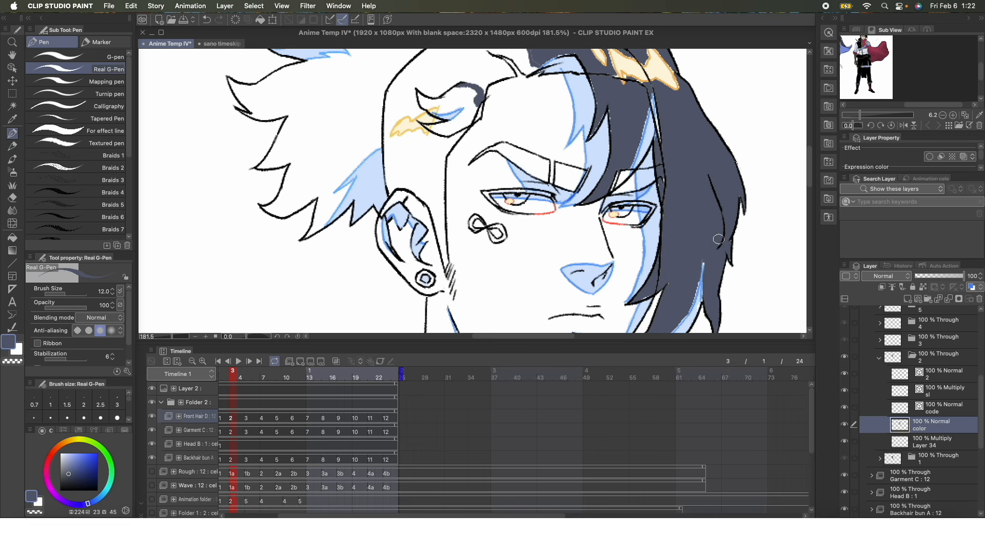
{"action": "scroll", "coordinate": [732, 282], "scroll_direction": "down", "scroll_amount": 3}
{"action": "scroll", "coordinate": [707, 208], "scroll_direction": "up", "scroll_amount": 2}
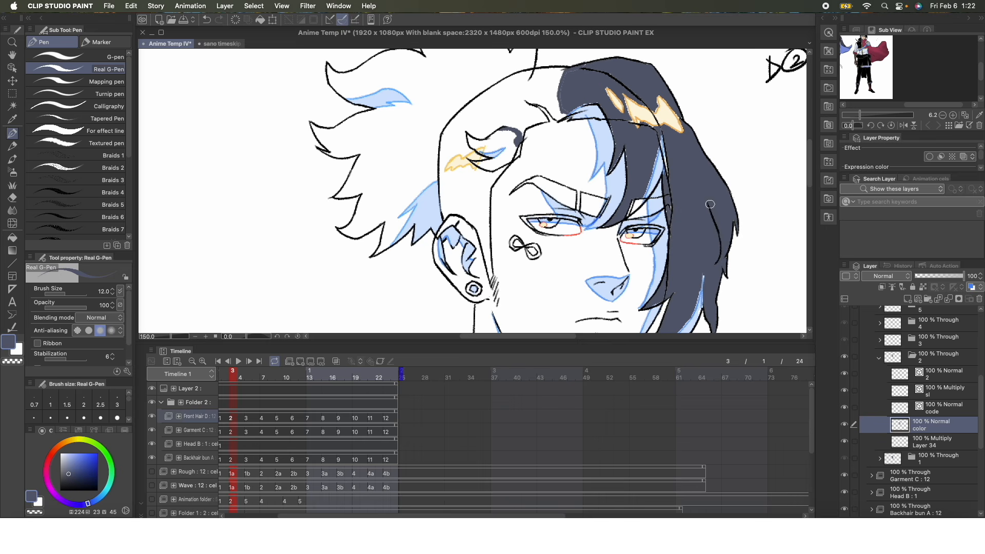
{"action": "scroll", "coordinate": [800, 188], "scroll_direction": "down", "scroll_amount": 5}
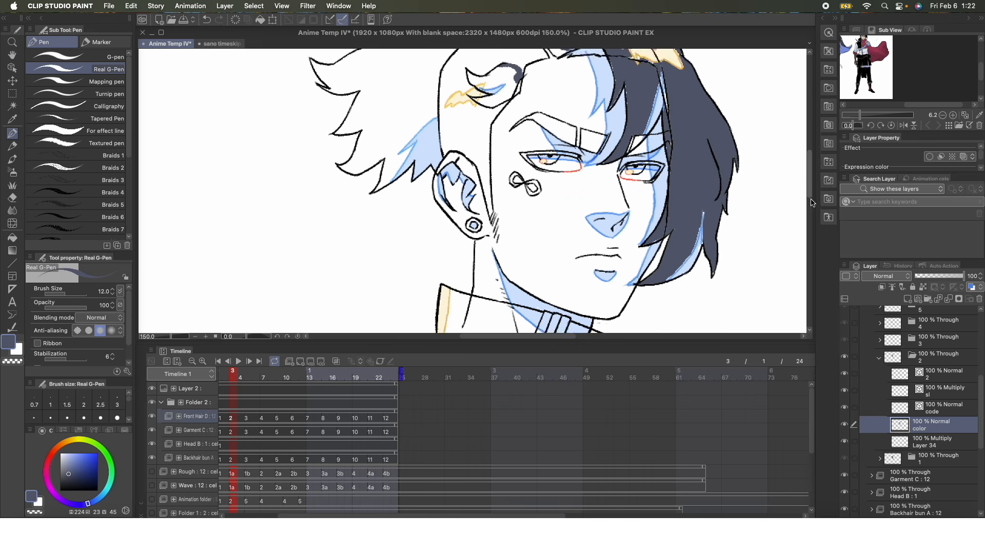
{"action": "scroll", "coordinate": [709, 182], "scroll_direction": "up", "scroll_amount": 2}
{"action": "mouse_move", "coordinate": [654, 262]}
{"action": "left_mouse_down"}
{"action": "mouse_move", "coordinate": [684, 230]}
{"action": "mouse_move", "coordinate": [702, 178]}
{"action": "left_mouse_up"}
{"action": "left_click_drag", "start_coordinate": [654, 200], "coordinate": [658, 159]}
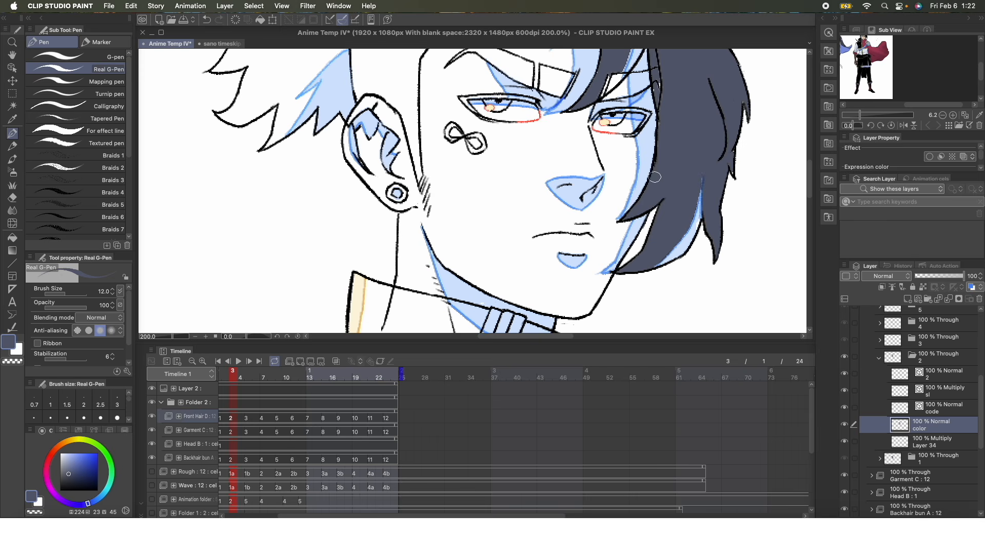
Step: Touch up the gaps along the fringe strands and beside the crown highlights with the Real G-Pen in the base shade
{"action": "scroll", "coordinate": [660, 131], "scroll_direction": "up", "scroll_amount": 3}
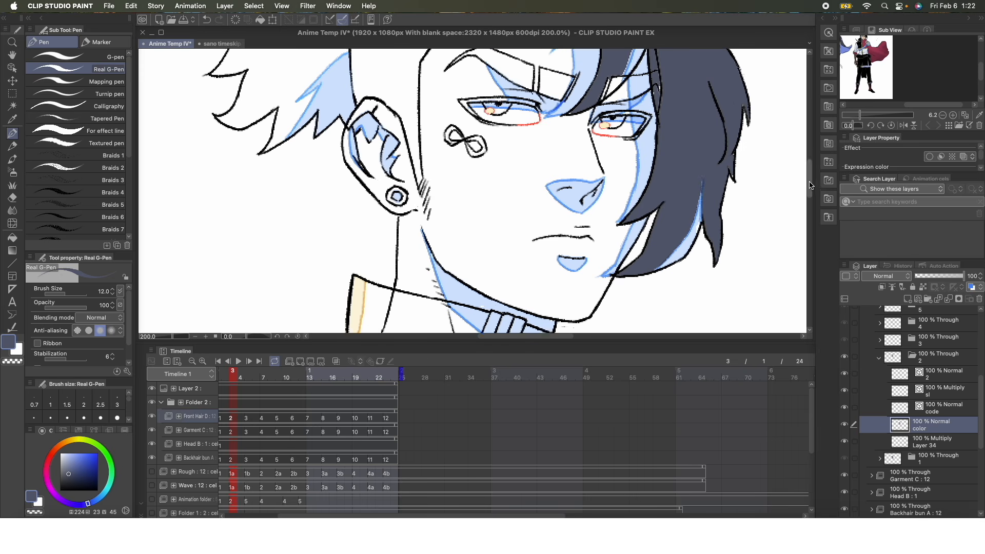
{"action": "left_click_drag", "start_coordinate": [661, 150], "coordinate": [657, 107]}
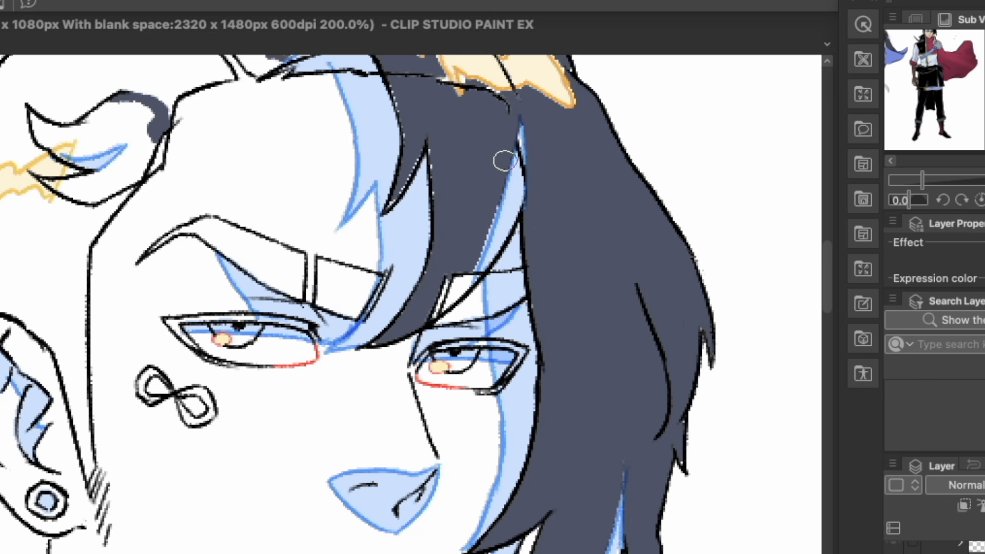
{"action": "left_click_drag", "start_coordinate": [639, 104], "coordinate": [623, 160]}
{"action": "mouse_move", "coordinate": [472, 267]}
{"action": "left_mouse_down"}
{"action": "mouse_move", "coordinate": [469, 270]}
{"action": "mouse_move", "coordinate": [438, 302]}
{"action": "mouse_move", "coordinate": [457, 266]}
{"action": "mouse_move", "coordinate": [455, 288]}
{"action": "left_mouse_up"}
{"action": "left_click_drag", "start_coordinate": [393, 199], "coordinate": [419, 154]}
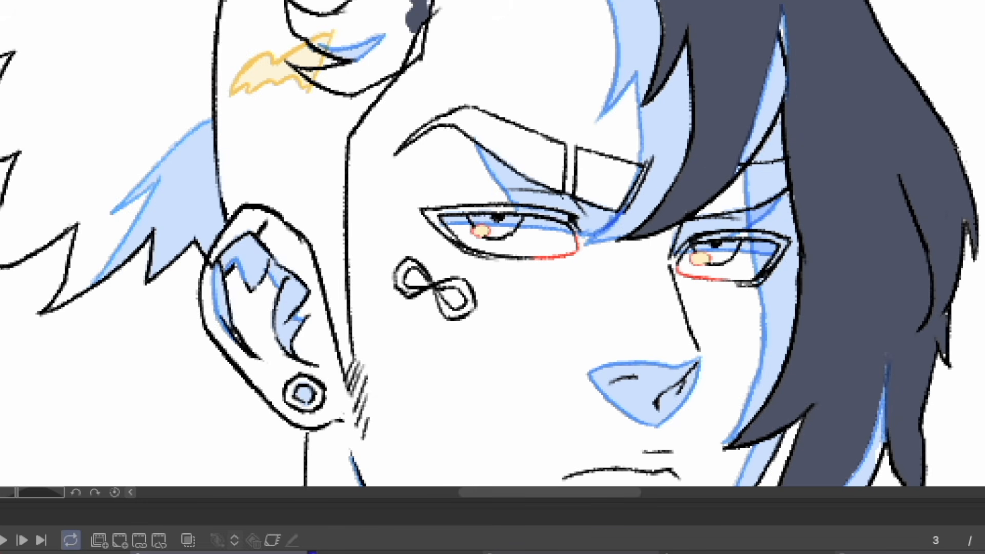
{"action": "scroll", "coordinate": [393, 199], "scroll_direction": "up", "scroll_amount": 5}
{"action": "left_click_drag", "start_coordinate": [441, 291], "coordinate": [396, 290]}
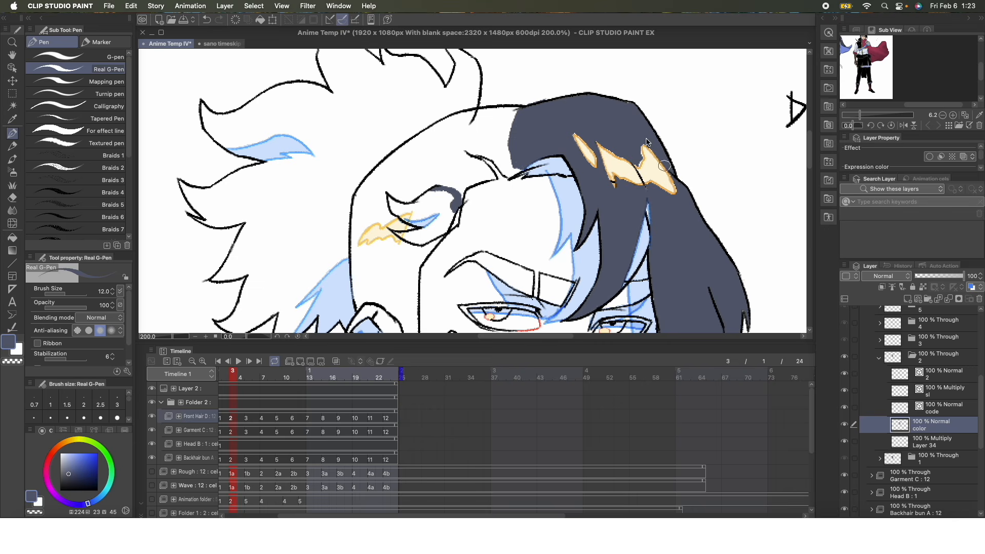
Step: Hide the Head B folder and inspect the front hair's base color for remaining gaps
{"action": "scroll", "coordinate": [685, 273], "scroll_direction": "down", "scroll_amount": 5}
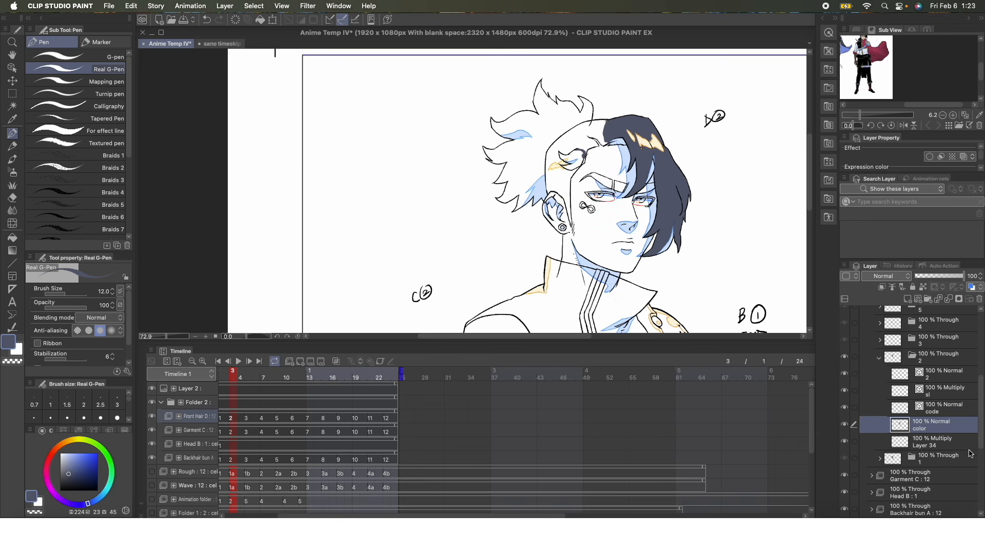
{"action": "scroll", "coordinate": [863, 439], "scroll_direction": "down", "scroll_amount": 3}
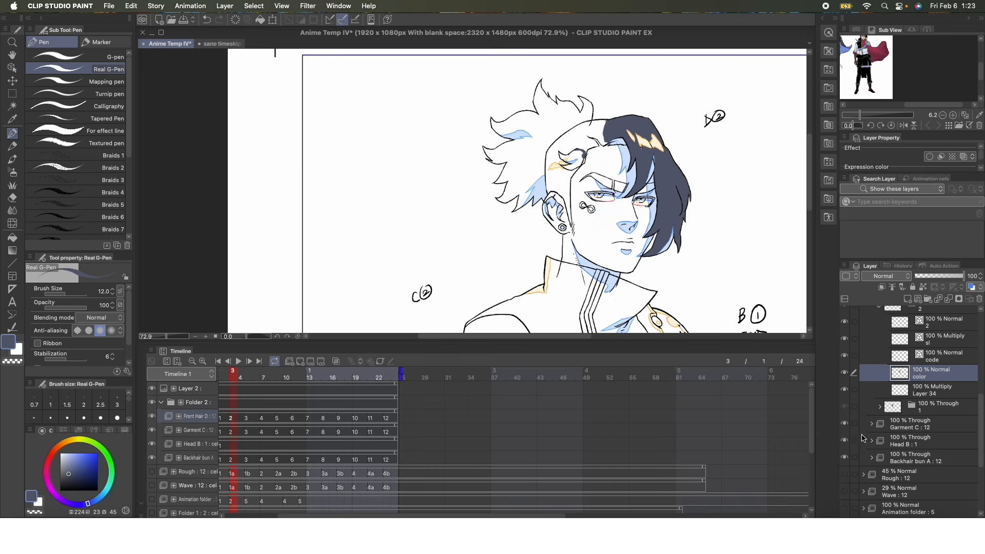
{"action": "left_click", "coordinate": [844, 441]}
{"action": "scroll", "coordinate": [646, 164], "scroll_direction": "up", "scroll_amount": 6}
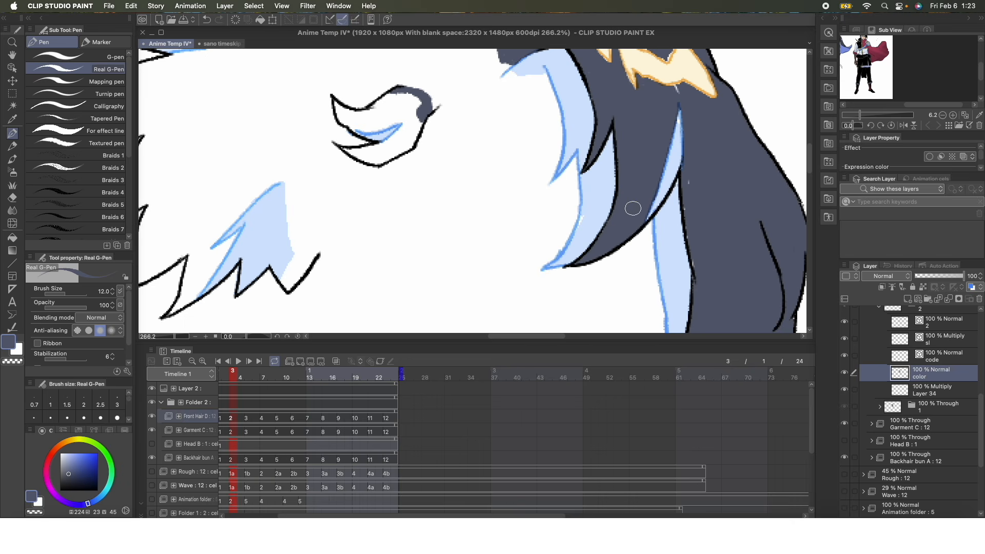
{"action": "scroll", "coordinate": [686, 104], "scroll_direction": "down", "scroll_amount": 2}
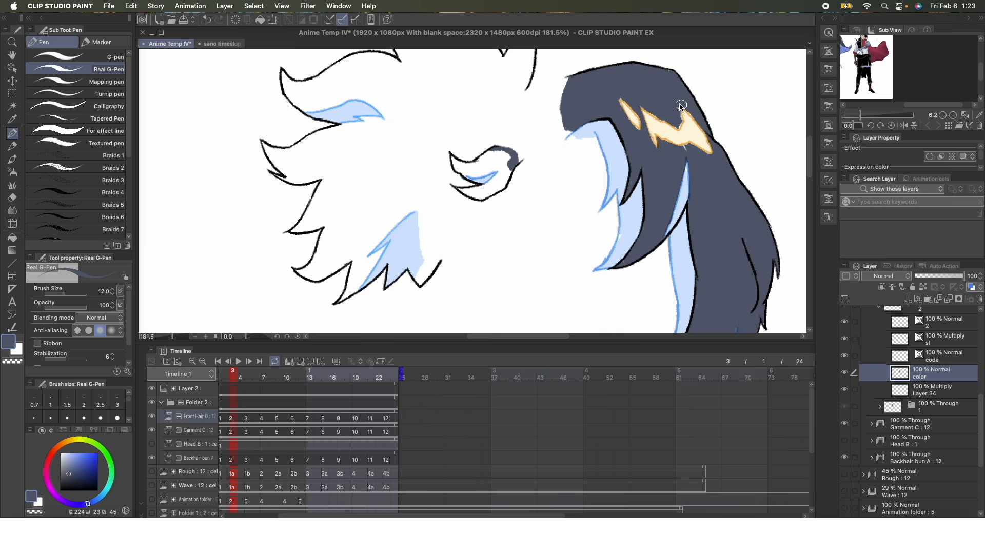
{"action": "scroll", "coordinate": [677, 127], "scroll_direction": "down", "scroll_amount": 4}
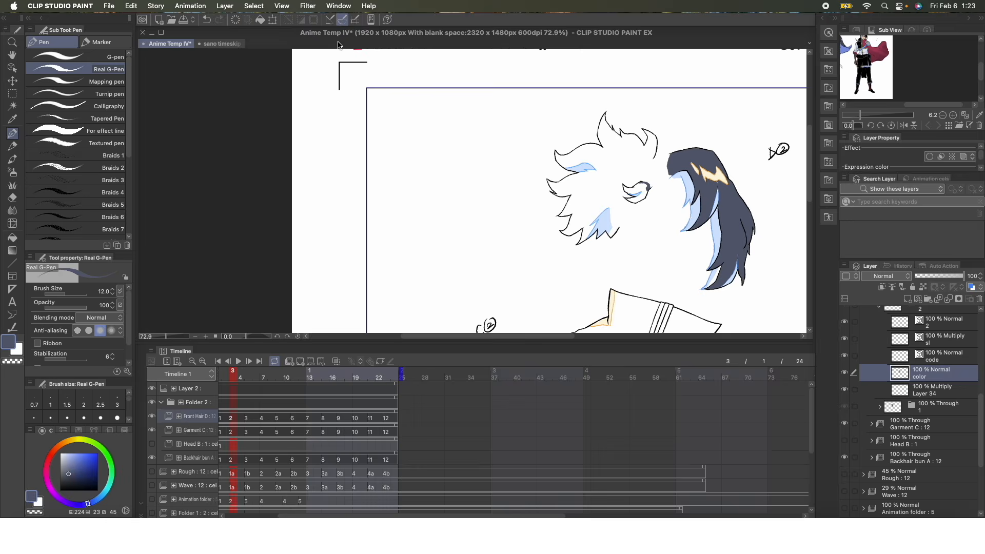
Step: Sample the darkest slate swatch from the reference palette, fill the auto-selected shadow areas on cel 2's lower side strand and fringe, and deselect
{"action": "left_click", "coordinate": [223, 44]}
{"action": "left_click", "coordinate": [623, 170], "text": "alt"}
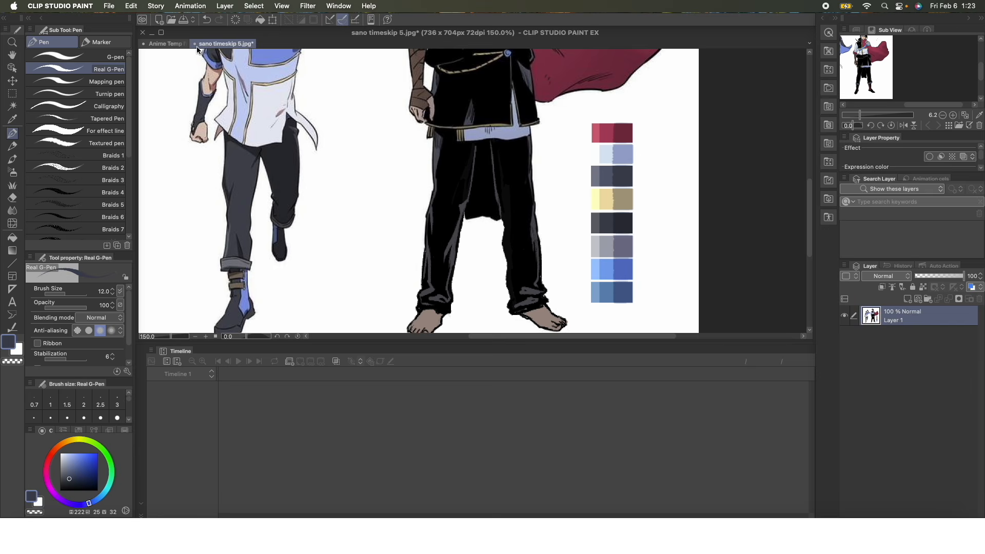
{"action": "left_click", "coordinate": [169, 44]}
{"action": "scroll", "coordinate": [739, 279], "scroll_direction": "up", "scroll_amount": 4}
{"action": "key", "text": "w"}
{"action": "left_click", "coordinate": [731, 259]}
{"action": "scroll", "coordinate": [719, 205], "scroll_direction": "up", "scroll_amount": 5}
{"action": "left_click", "coordinate": [709, 200]}
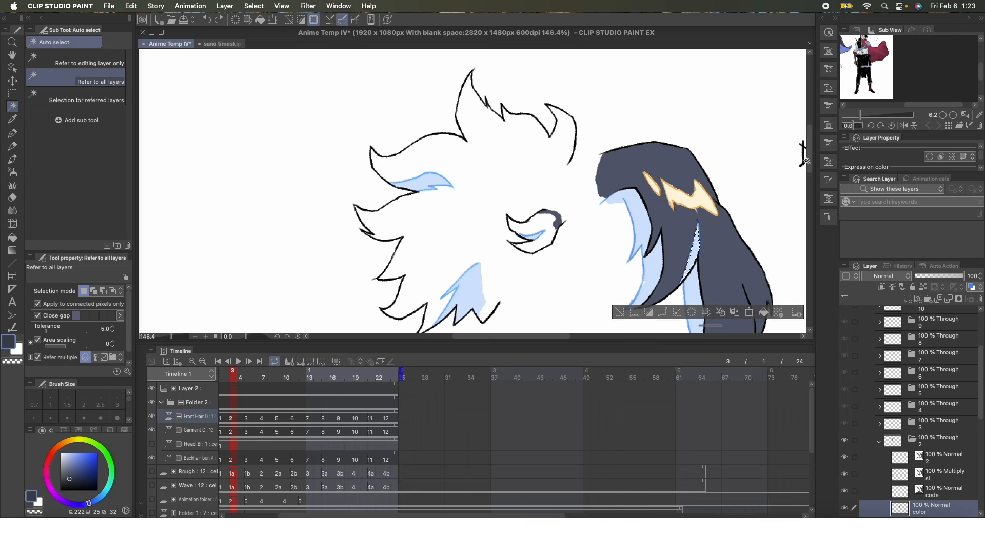
{"action": "scroll", "coordinate": [765, 303], "scroll_direction": "down", "scroll_amount": 5}
{"action": "key", "text": "super+d"}
Step: Paint the gaps along the lower side strand's shadow with the darker shade using the Real G-Pen at size 12
{"action": "key", "text": "p"}
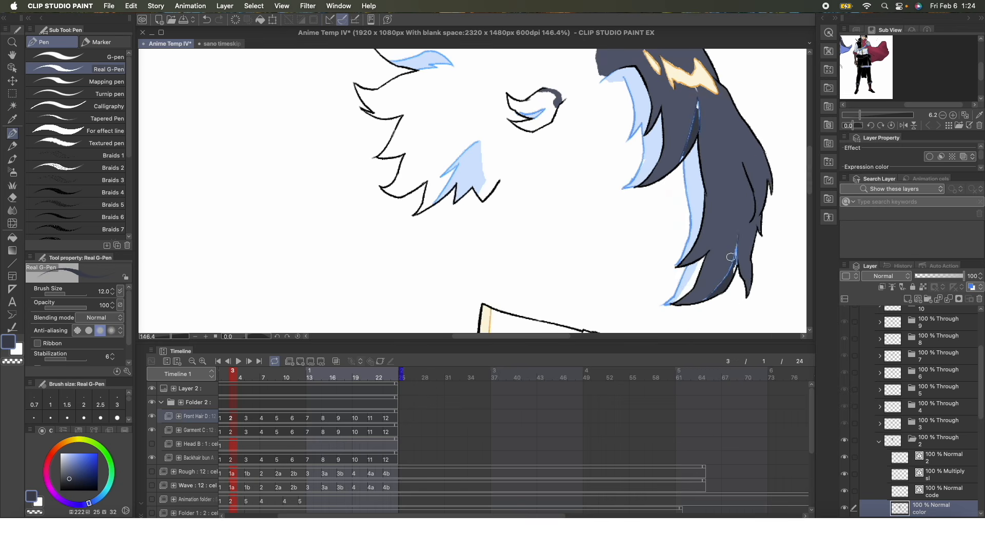
{"action": "scroll", "coordinate": [734, 251], "scroll_direction": "up", "scroll_amount": 3}
{"action": "left_click_drag", "start_coordinate": [738, 216], "coordinate": [737, 257]}
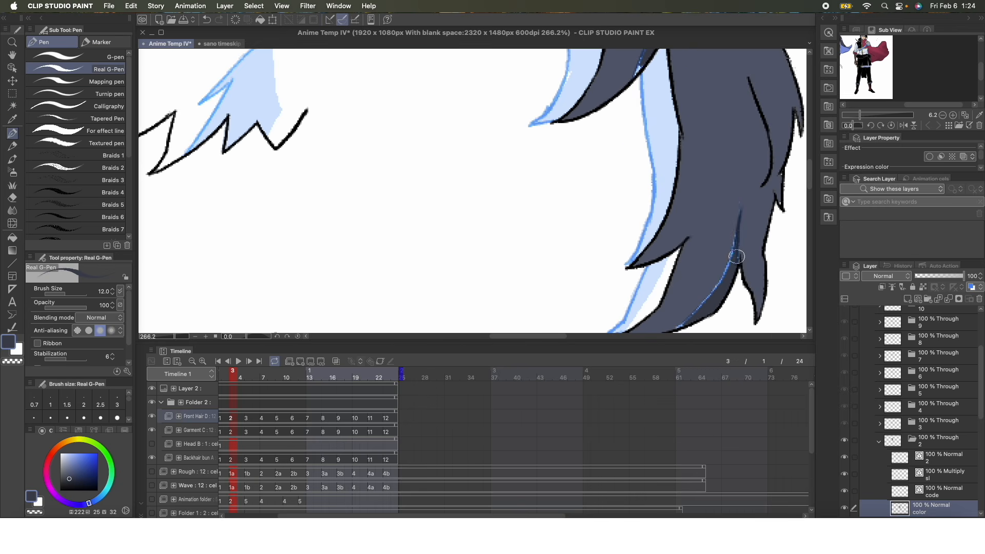
{"action": "scroll", "coordinate": [743, 235], "scroll_direction": "down", "scroll_amount": 3}
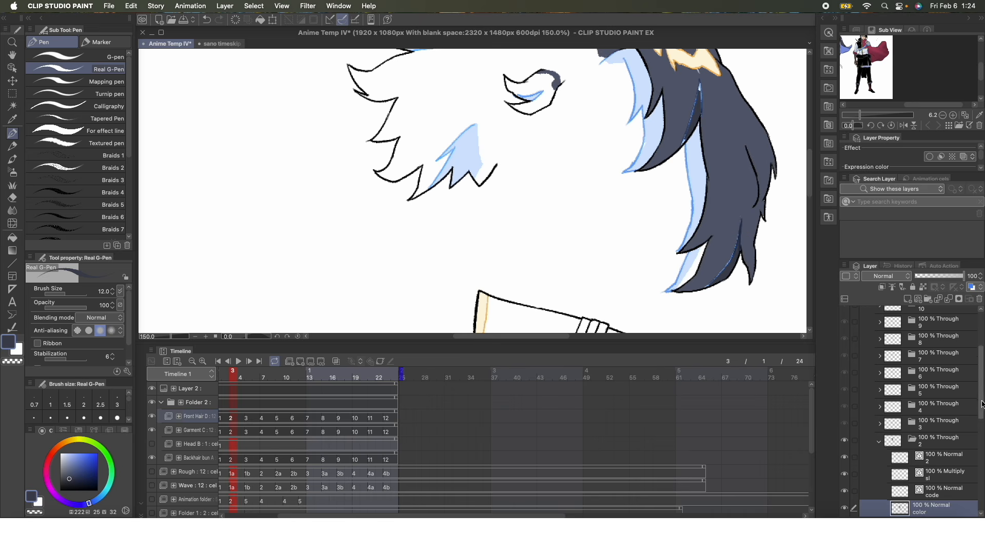
Step: Hide cel 2's sl layer and paint over the remaining gaps along the side strand and fringe shadows
{"action": "scroll", "coordinate": [970, 426], "scroll_direction": "down", "scroll_amount": 3}
{"action": "left_click", "coordinate": [845, 434]}
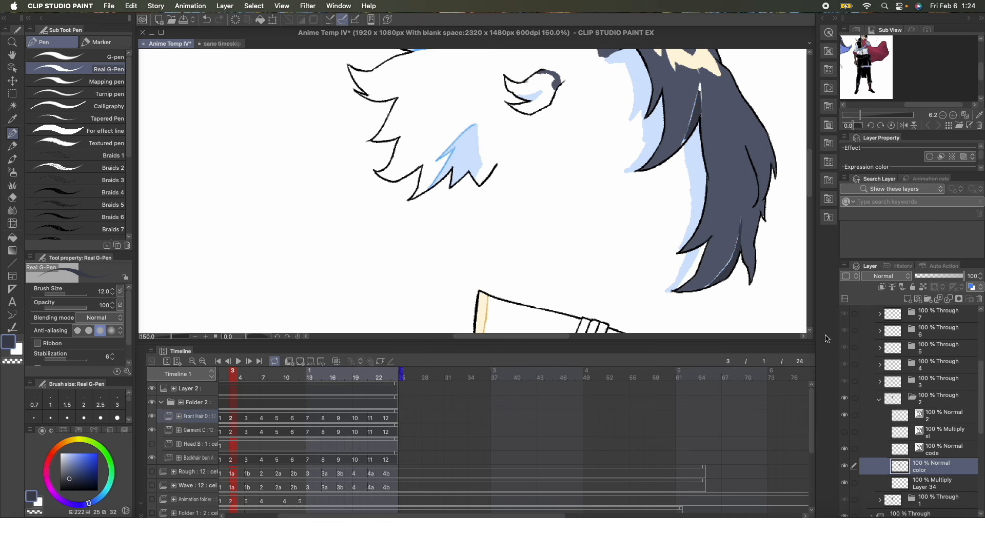
{"action": "scroll", "coordinate": [741, 225], "scroll_direction": "up", "scroll_amount": 3}
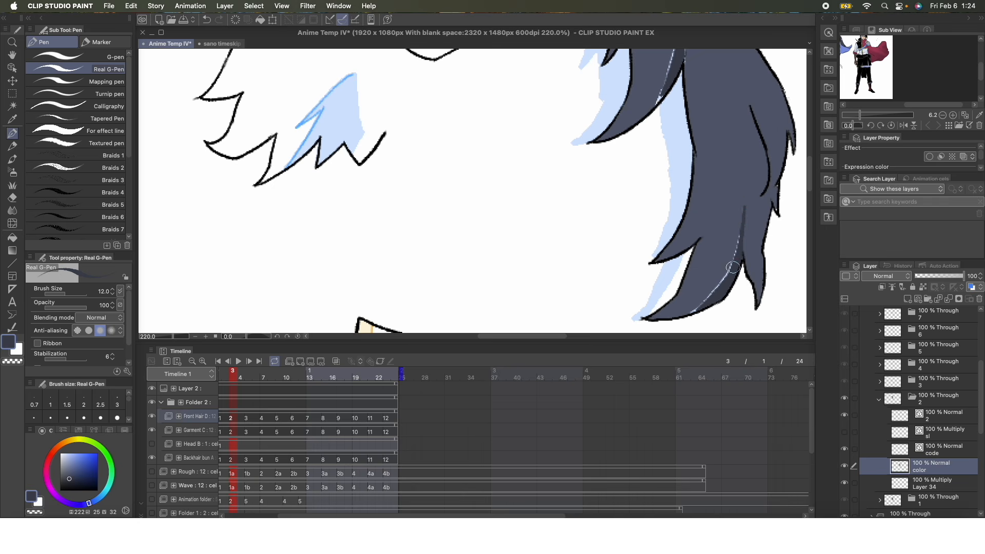
{"action": "left_click_drag", "start_coordinate": [745, 205], "coordinate": [710, 294]}
{"action": "scroll", "coordinate": [777, 185], "scroll_direction": "up", "scroll_amount": 5}
{"action": "left_click_drag", "start_coordinate": [683, 136], "coordinate": [658, 217]}
{"action": "left_click_drag", "start_coordinate": [689, 175], "coordinate": [685, 113]}
{"action": "key", "text": "super+minus"}
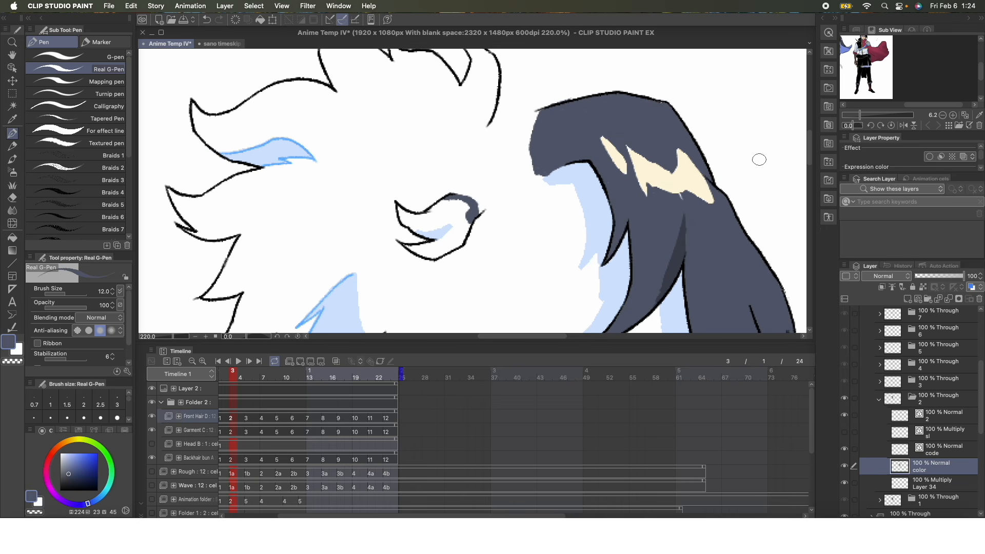
Step: Sample the lightest slate swatch from the reference palette, fill the auto-selected crown highlight areas of cel 2 with it, and deselect
{"action": "left_click", "coordinate": [229, 43]}
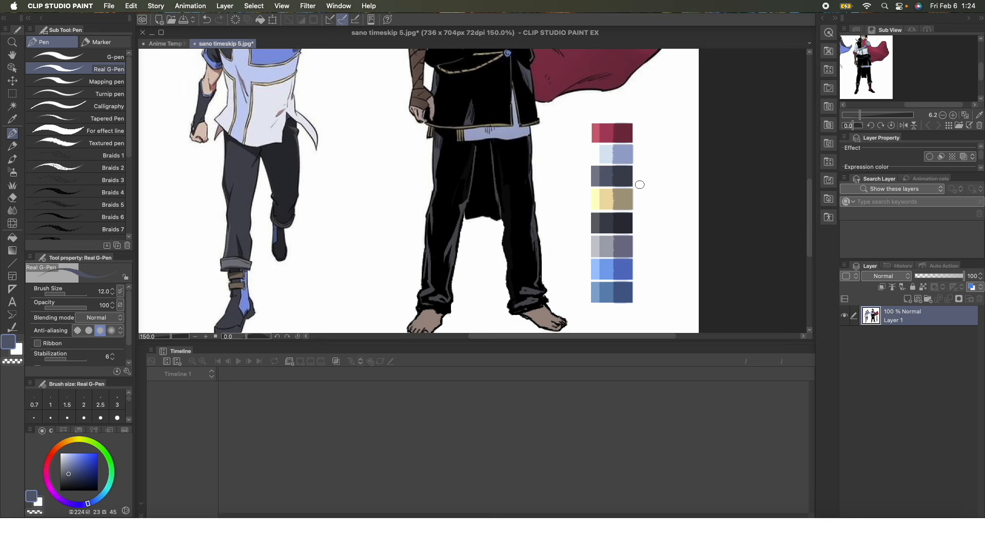
{"action": "left_click", "coordinate": [597, 174], "text": "alt"}
{"action": "left_click", "coordinate": [167, 43]}
{"action": "key", "text": "w"}
{"action": "left_click", "coordinate": [667, 176]}
{"action": "key", "text": "Delete"}
{"action": "left_click", "coordinate": [711, 221]}
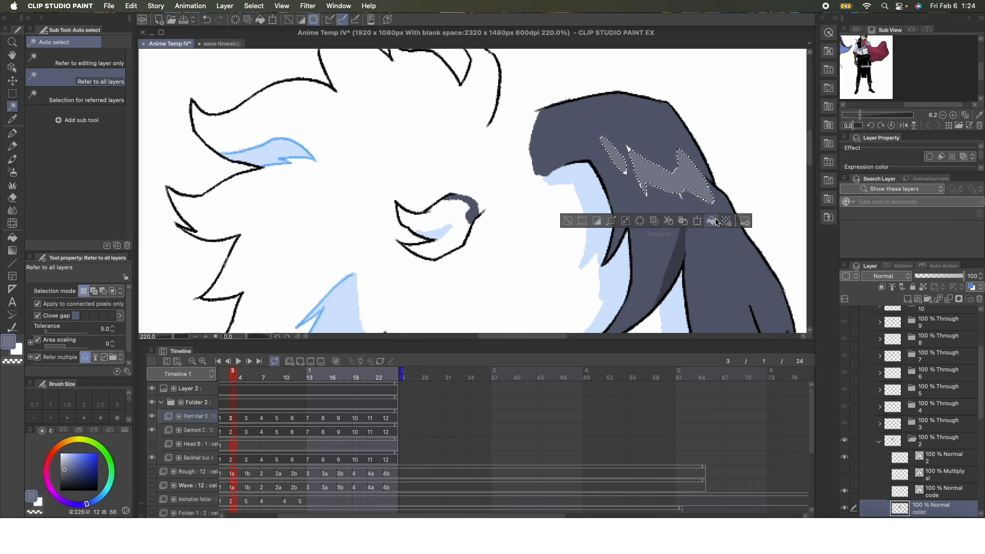
{"action": "key", "text": "super+d"}
Step: Touch up the crown highlight edges with the Real G-Pen using sampled base and highlight shades
{"action": "key", "text": "p"}
{"action": "left_click", "coordinate": [642, 181], "text": "alt"}
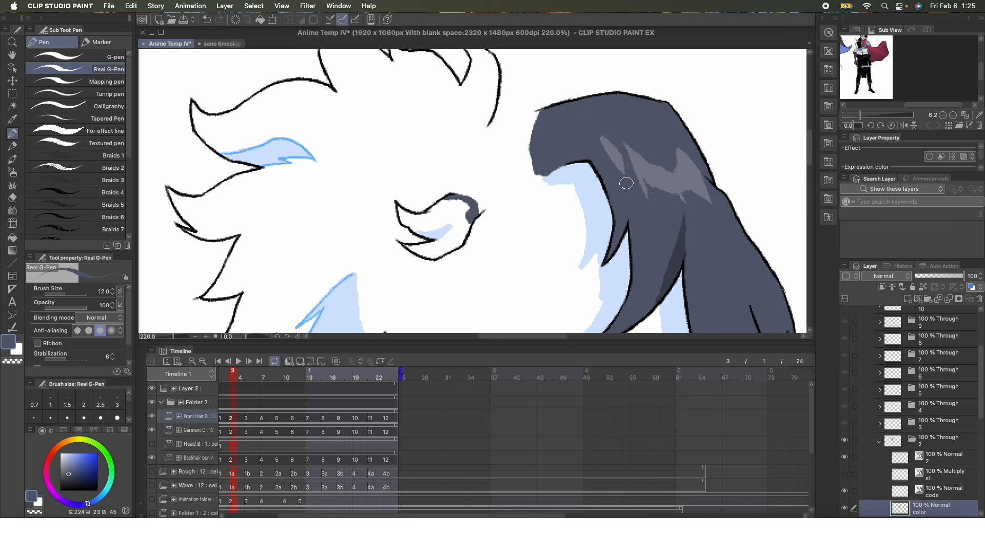
{"action": "left_click", "coordinate": [620, 158], "text": "alt"}
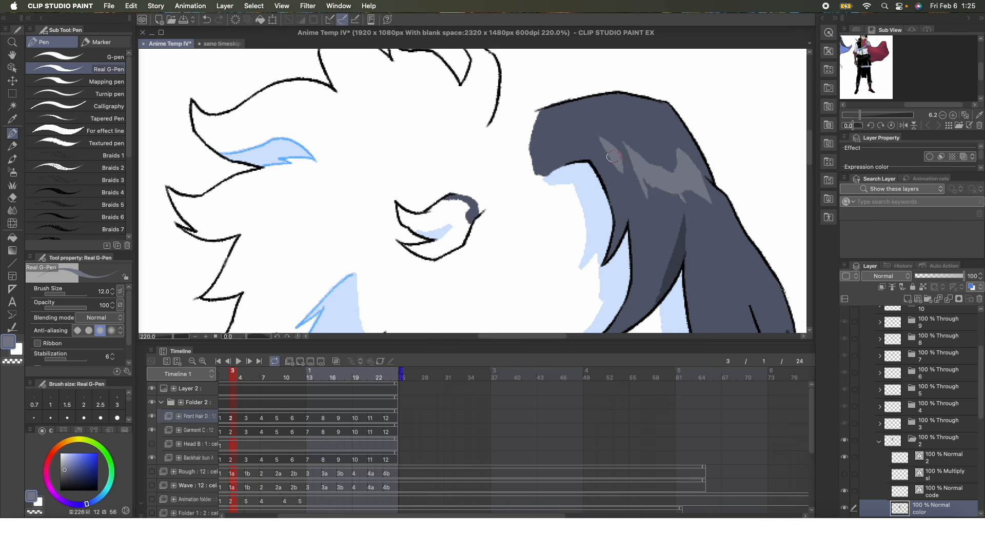
Step: Fill the small temple tuft on cel 2 with the sampled base shade and paint over its leftover gaps
{"action": "left_click", "coordinate": [631, 160], "text": "alt"}
{"action": "key", "text": "g"}
{"action": "left_click", "coordinate": [470, 206]}
{"action": "key", "text": "p"}
{"action": "mouse_move", "coordinate": [467, 218]}
{"action": "left_mouse_down"}
{"action": "mouse_move", "coordinate": [461, 201]}
{"action": "mouse_move", "coordinate": [447, 202]}
{"action": "left_mouse_up"}
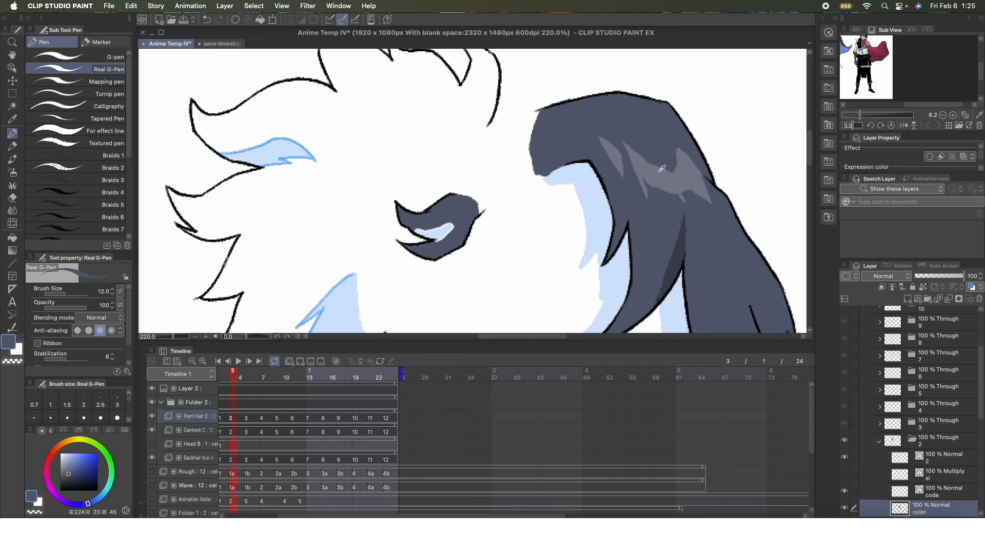
Step: Paint the temple tuft's shadow with the darker shade sampled from the fringe, and refine its edge with the base shade
{"action": "left_click", "coordinate": [687, 249], "text": "alt"}
{"action": "mouse_move", "coordinate": [431, 225]}
{"action": "left_mouse_down"}
{"action": "mouse_move", "coordinate": [418, 231]}
{"action": "mouse_move", "coordinate": [452, 221]}
{"action": "mouse_move", "coordinate": [430, 234]}
{"action": "mouse_move", "coordinate": [447, 236]}
{"action": "left_mouse_up"}
{"action": "left_click", "coordinate": [458, 220], "text": "alt"}
{"action": "left_click", "coordinate": [431, 232], "text": "alt"}
{"action": "left_click_drag", "start_coordinate": [437, 232], "coordinate": [456, 221]}
{"action": "left_click", "coordinate": [450, 244], "text": "alt"}
{"action": "left_click_drag", "start_coordinate": [432, 255], "coordinate": [469, 221]}
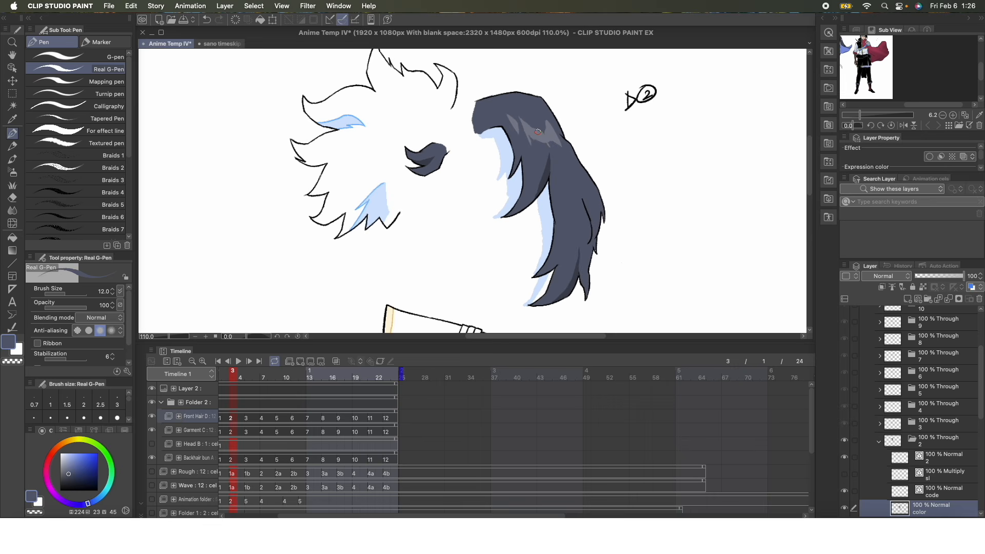
Step: Collapse cel 2, open front hair cel 1, and fill its auto-selected temple tuft with the base shade on the color layer
{"action": "left_click", "coordinate": [878, 442]}
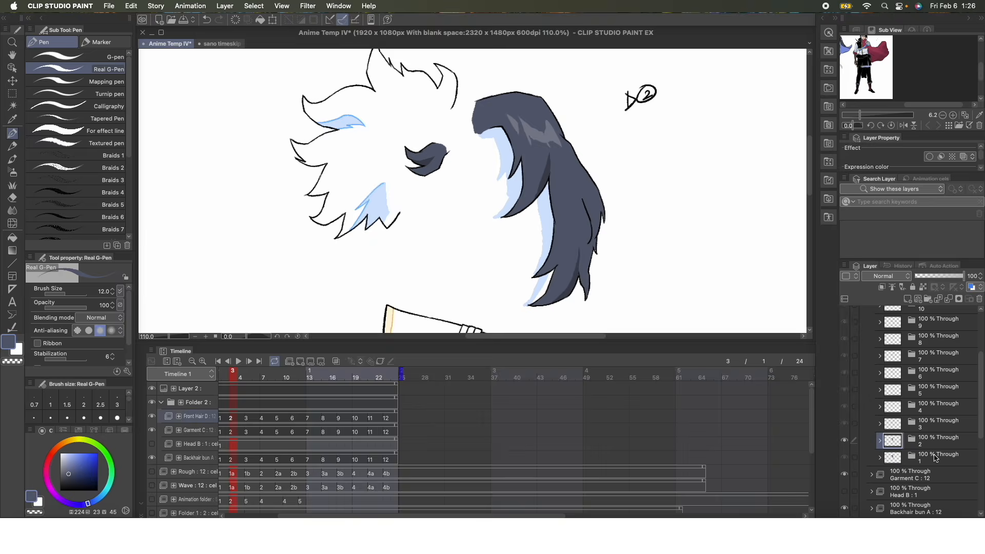
{"action": "left_click", "coordinate": [934, 457]}
{"action": "left_click", "coordinate": [880, 457]}
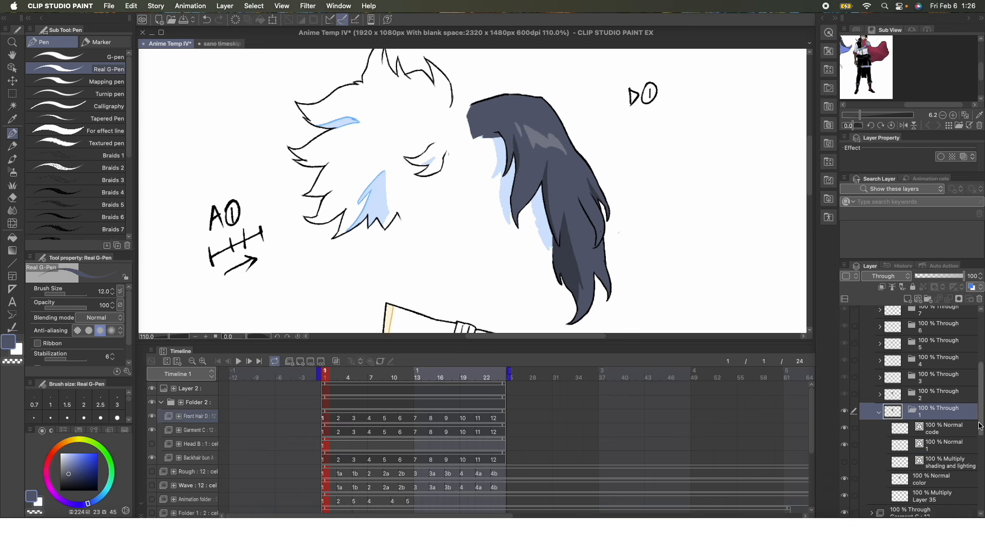
{"action": "left_click", "coordinate": [934, 443]}
{"action": "scroll", "coordinate": [502, 134], "scroll_direction": "up", "scroll_amount": 5}
{"action": "key", "text": "w"}
{"action": "left_click", "coordinate": [435, 184]}
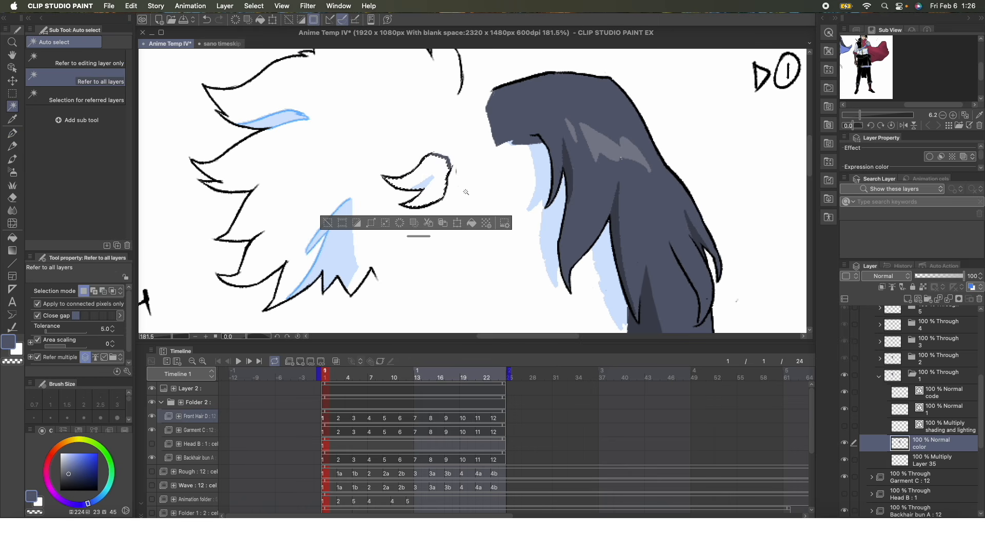
{"action": "left_click", "coordinate": [472, 223]}
{"action": "key", "text": "p"}
{"action": "key", "text": "super+d"}
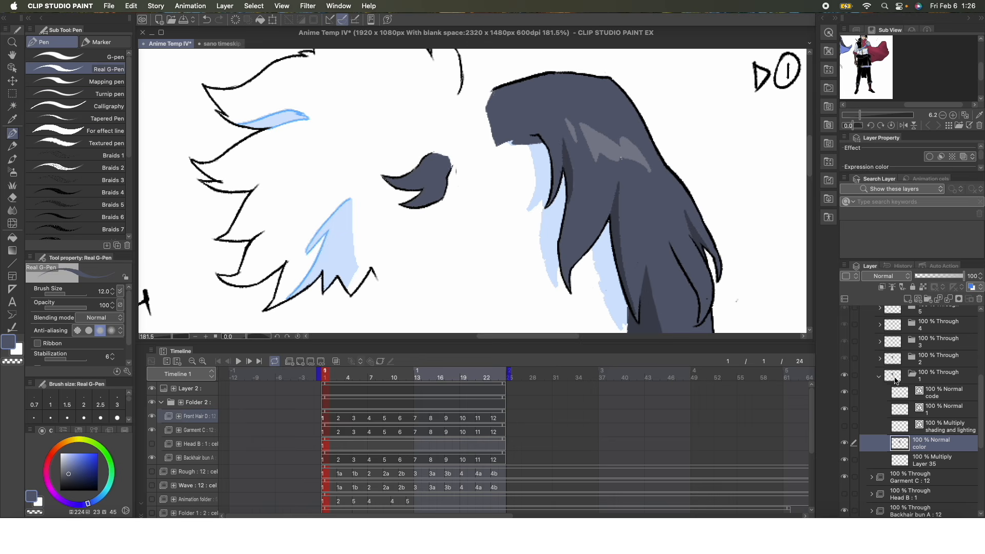
Step: Show cel 1's shading and lighting layer as a guide and paint the temple tuft's shadow with the sampled darker shade
{"action": "left_click", "coordinate": [844, 426]}
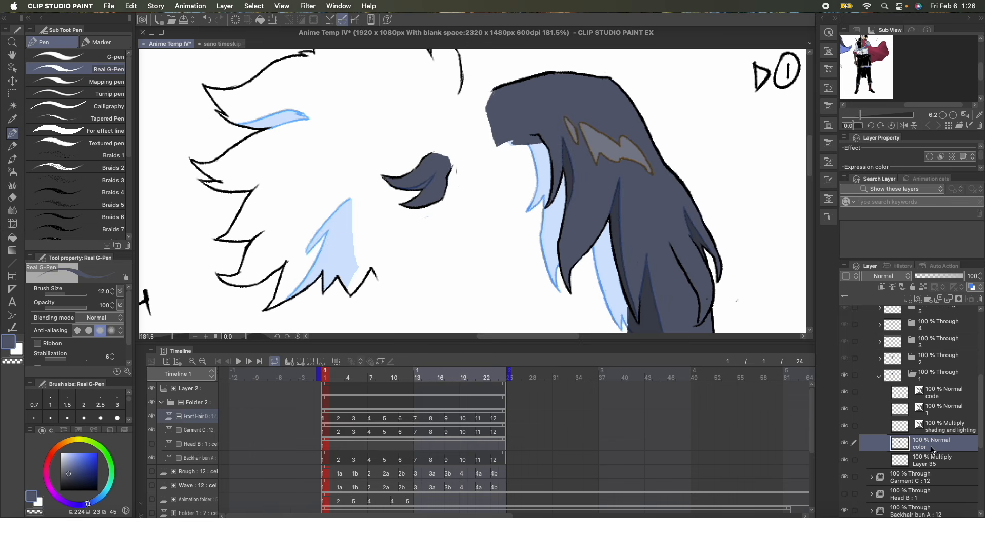
{"action": "left_click", "coordinate": [572, 164], "text": "alt"}
{"action": "left_click_drag", "start_coordinate": [417, 188], "coordinate": [431, 182]}
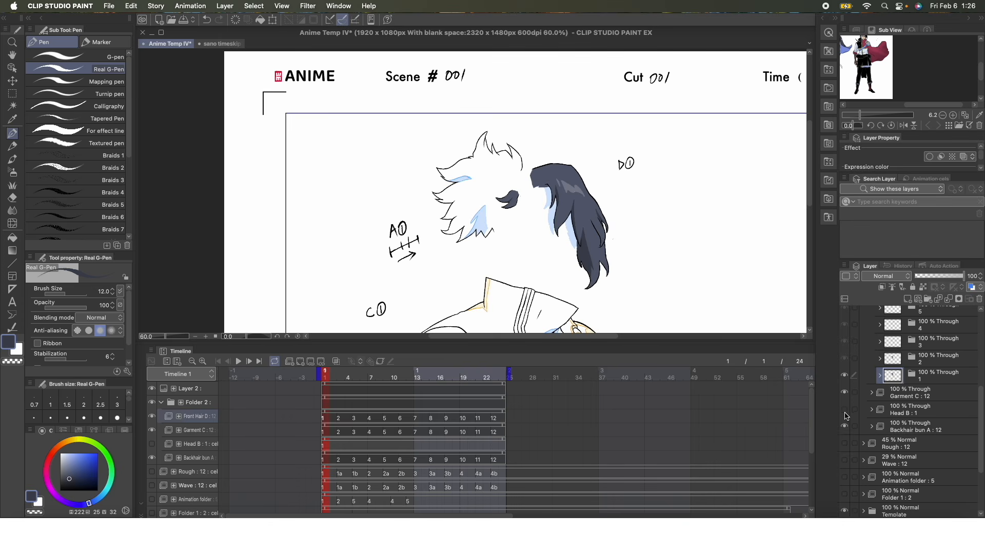
Step: Show the Head B folder and paint the small forehead strand with the base shade on cel 2's color layer
{"action": "left_click", "coordinate": [845, 410]}
{"action": "scroll", "coordinate": [846, 414], "scroll_direction": "up", "scroll_amount": 2}
{"action": "scroll", "coordinate": [577, 197], "scroll_direction": "up", "scroll_amount": 3}
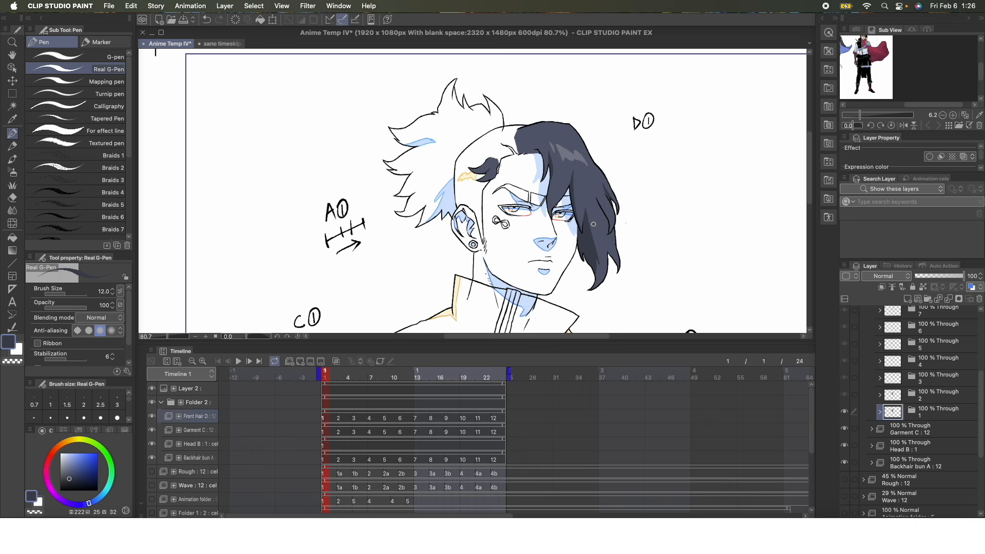
{"action": "scroll", "coordinate": [594, 260], "scroll_direction": "up", "scroll_amount": 1}
{"action": "left_click", "coordinate": [941, 399]}
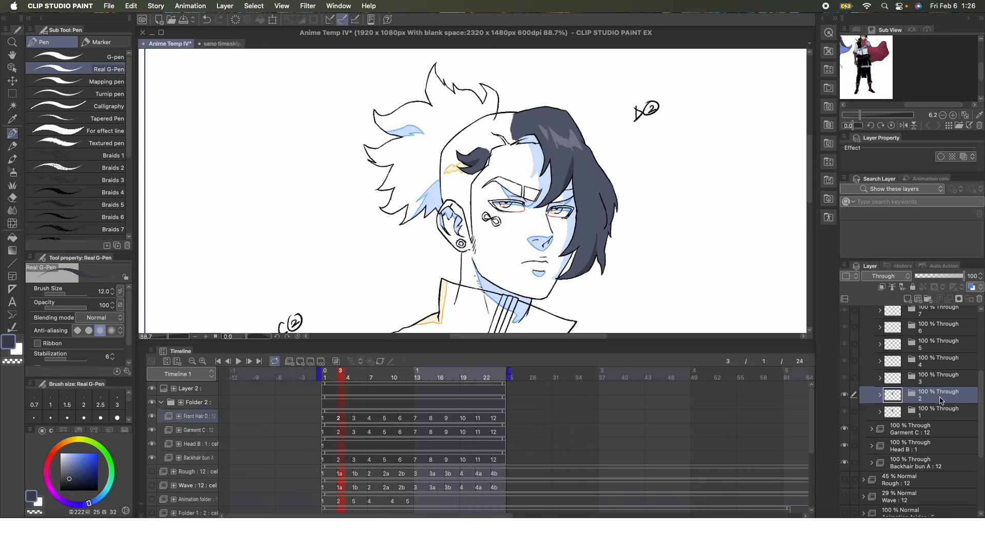
{"action": "left_click", "coordinate": [880, 396]}
{"action": "left_click", "coordinate": [938, 466]}
{"action": "scroll", "coordinate": [533, 123], "scroll_direction": "up", "scroll_amount": 6}
{"action": "mouse_move", "coordinate": [520, 142]}
{"action": "left_mouse_down"}
{"action": "mouse_move", "coordinate": [494, 154]}
{"action": "mouse_move", "coordinate": [528, 140]}
{"action": "mouse_move", "coordinate": [501, 149]}
{"action": "mouse_move", "coordinate": [517, 141]}
{"action": "mouse_move", "coordinate": [531, 151]}
{"action": "left_mouse_up"}
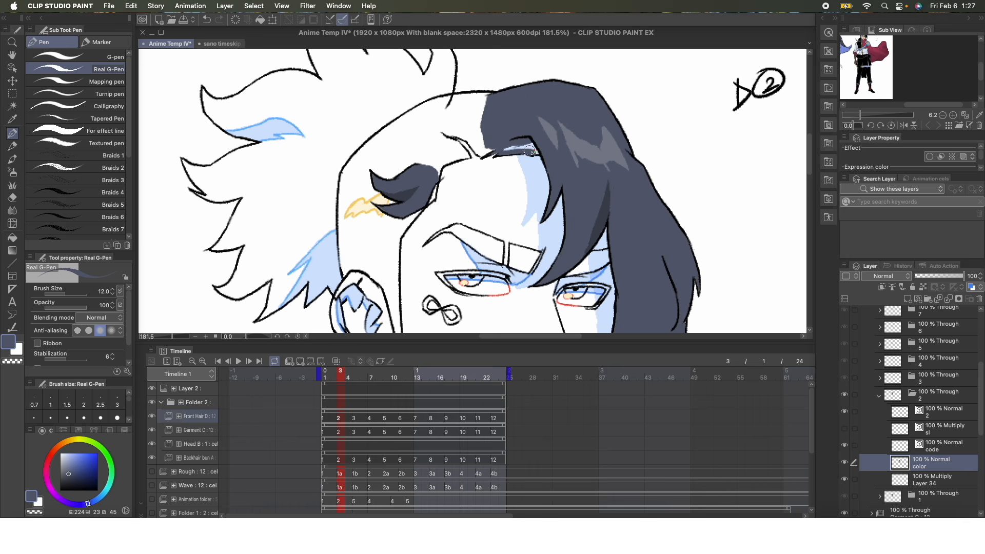
{"action": "mouse_move", "coordinate": [538, 151]}
{"action": "left_mouse_down"}
{"action": "mouse_move", "coordinate": [515, 146]}
{"action": "mouse_move", "coordinate": [533, 141]}
{"action": "mouse_move", "coordinate": [506, 149]}
{"action": "left_mouse_up"}
Step: Shade the small forehead strand of cel 2 with the darker slate sampled from the fringe shadow
{"action": "left_click", "coordinate": [609, 203], "text": "alt"}
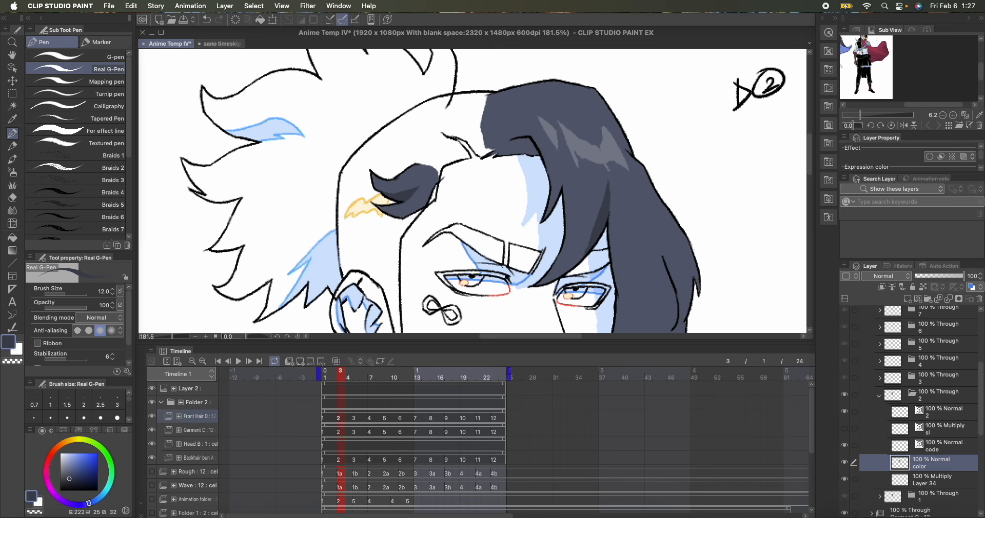
{"action": "mouse_move", "coordinate": [514, 144]}
{"action": "left_mouse_down"}
{"action": "mouse_move", "coordinate": [531, 139]}
{"action": "mouse_move", "coordinate": [511, 148]}
{"action": "mouse_move", "coordinate": [522, 138]}
{"action": "left_mouse_up"}
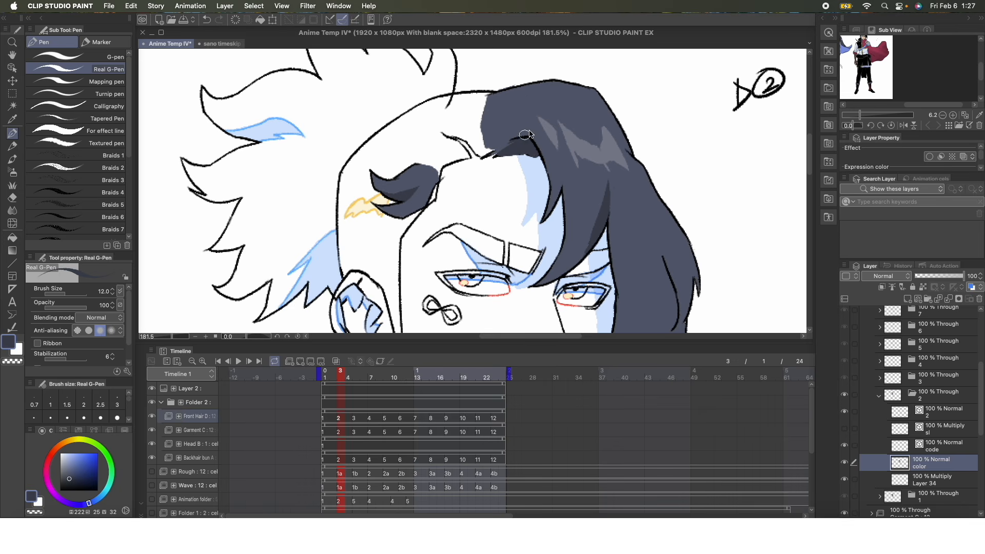
{"action": "scroll", "coordinate": [633, 252], "scroll_direction": "down", "scroll_amount": 5}
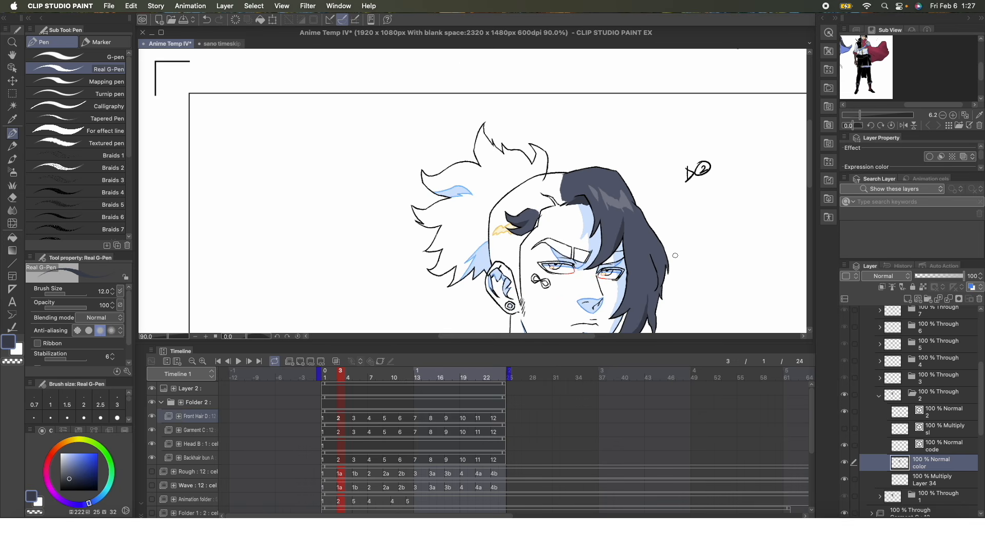
Step: Compare front hair cels 1 to 5 one after another, and collapse the Front Hair D folder
{"action": "left_click", "coordinate": [878, 397]}
{"action": "left_click", "coordinate": [945, 396]}
{"action": "left_click", "coordinate": [948, 410]}
{"action": "left_click", "coordinate": [946, 376]}
{"action": "left_click", "coordinate": [943, 359]}
{"action": "left_click", "coordinate": [955, 347]}
{"action": "scroll", "coordinate": [960, 358], "scroll_direction": "up", "scroll_amount": 5}
{"action": "left_click", "coordinate": [872, 329]}
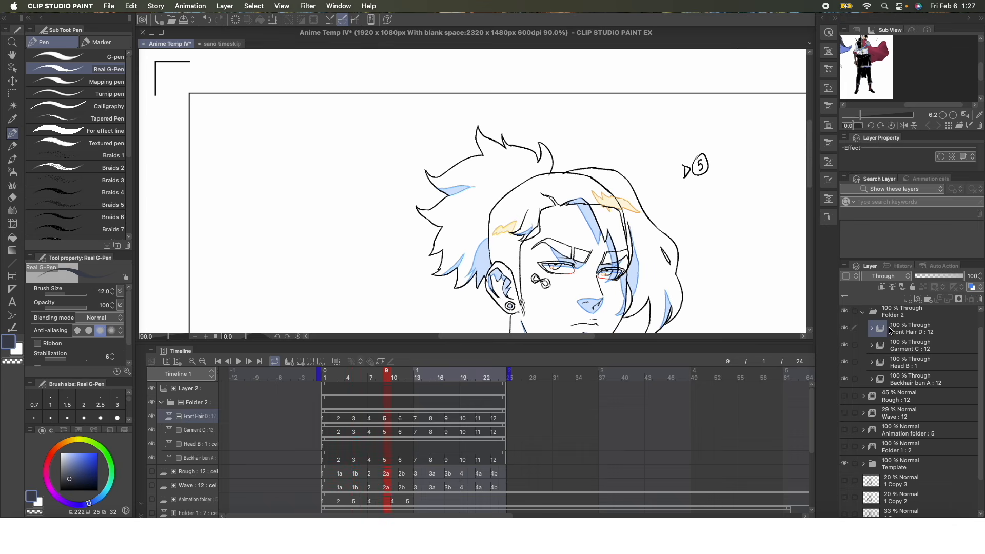
{"action": "left_click", "coordinate": [926, 334]}
Step: Toggle the visibility of the Garment C, Head B and Backhair bun A folders off and on, and examine the full character reference
{"action": "left_click", "coordinate": [845, 345]}
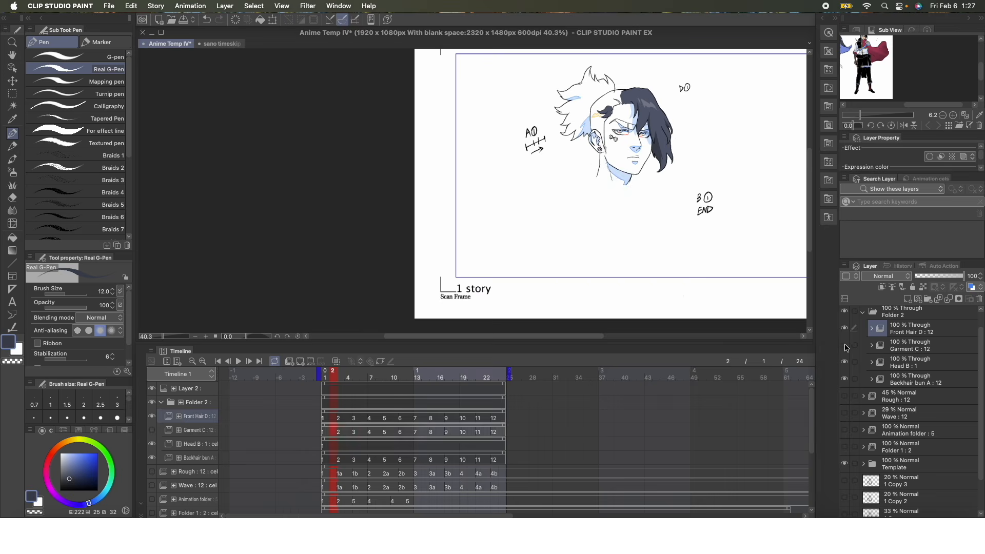
{"action": "left_click", "coordinate": [844, 345]}
{"action": "left_click", "coordinate": [844, 362]}
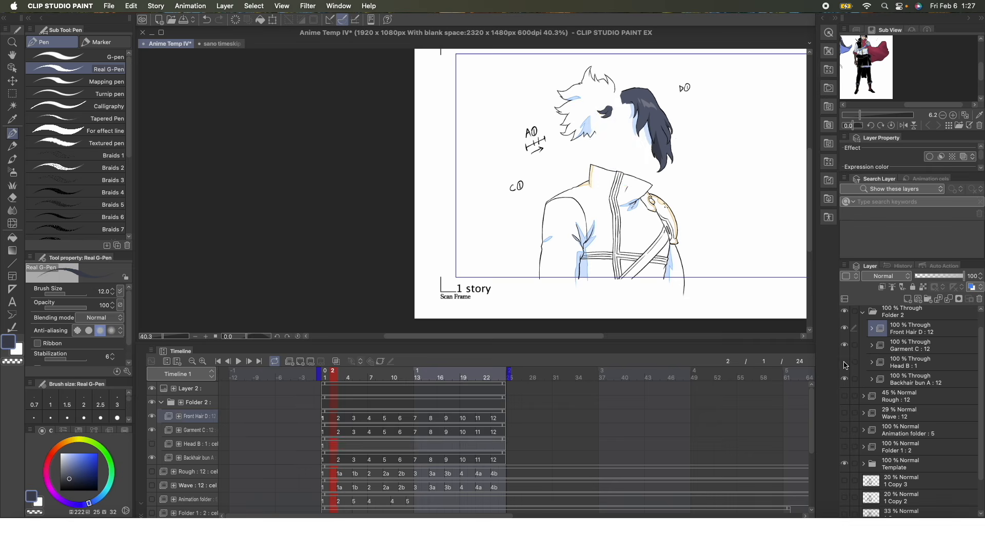
{"action": "left_click", "coordinate": [845, 363]}
{"action": "left_click", "coordinate": [845, 379]}
{"action": "left_click", "coordinate": [845, 380]}
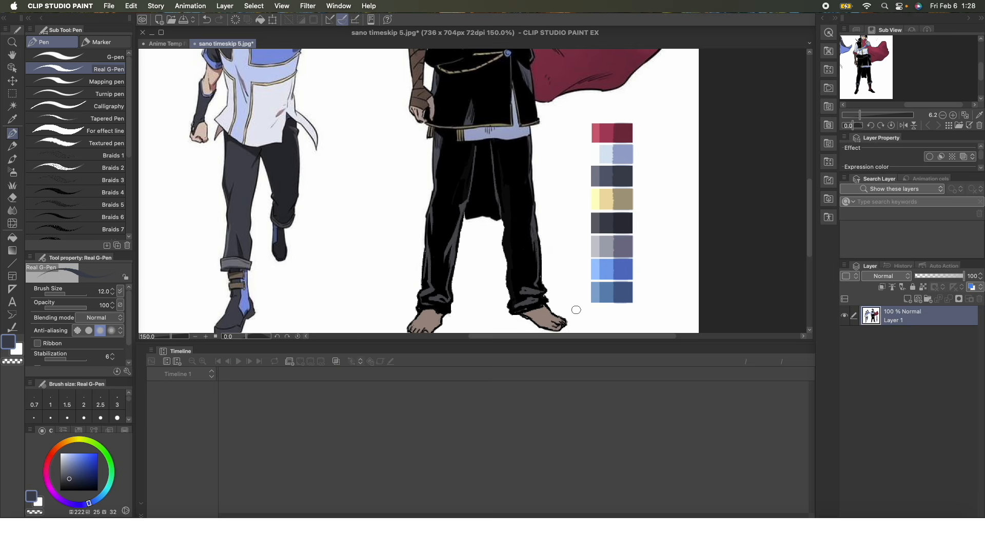
{"action": "scroll", "coordinate": [602, 231], "scroll_direction": "down", "scroll_amount": 5}
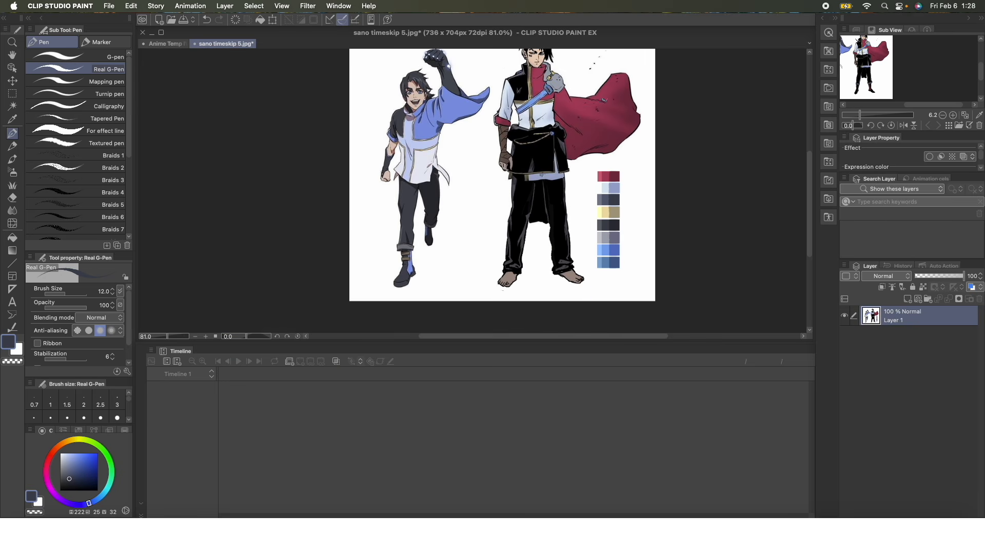
{"action": "scroll", "coordinate": [797, 186], "scroll_direction": "up", "scroll_amount": 2}
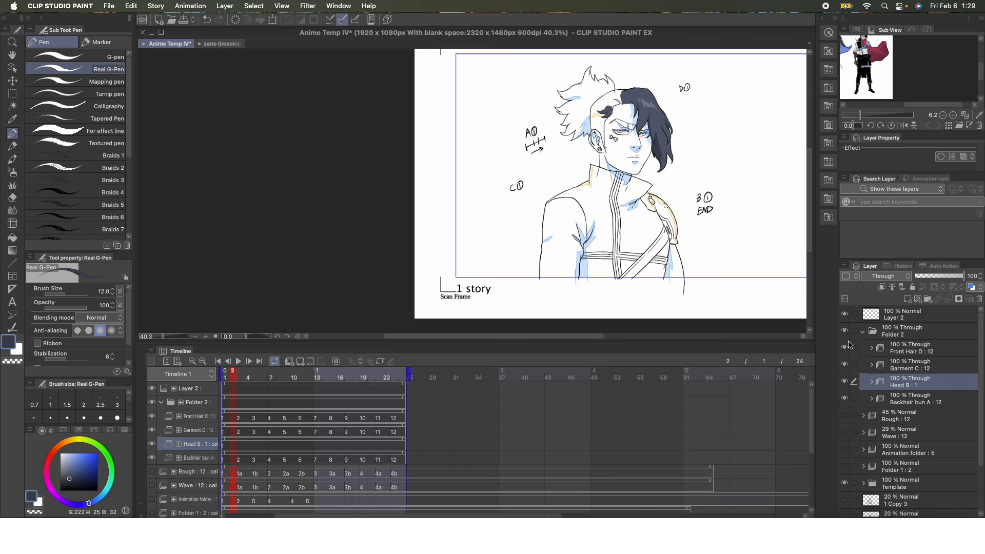
Step: Hide the Front Hair D folder and add a layer named color above the bottom Multiply layer in Head B's cel 1
{"action": "left_click", "coordinate": [844, 349]}
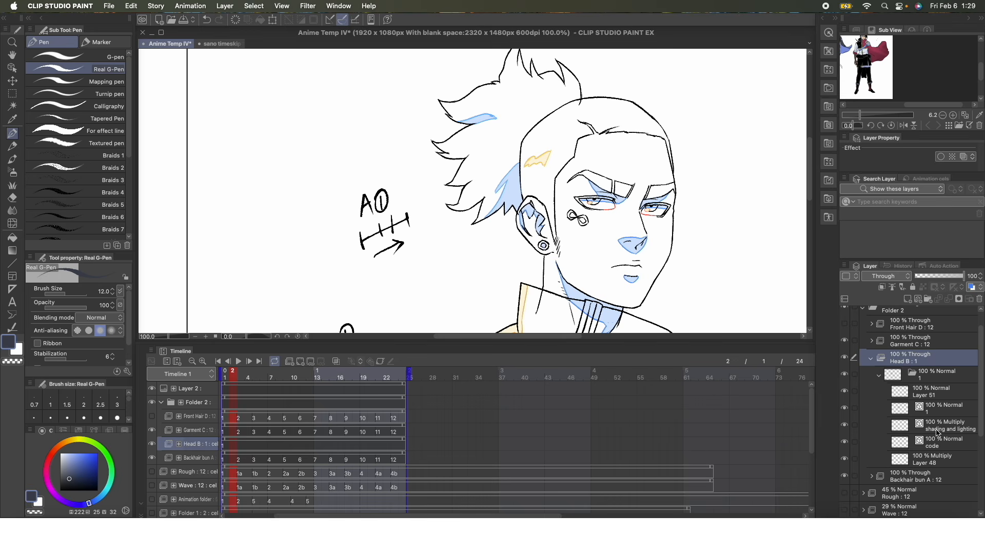
{"action": "left_click", "coordinate": [941, 464]}
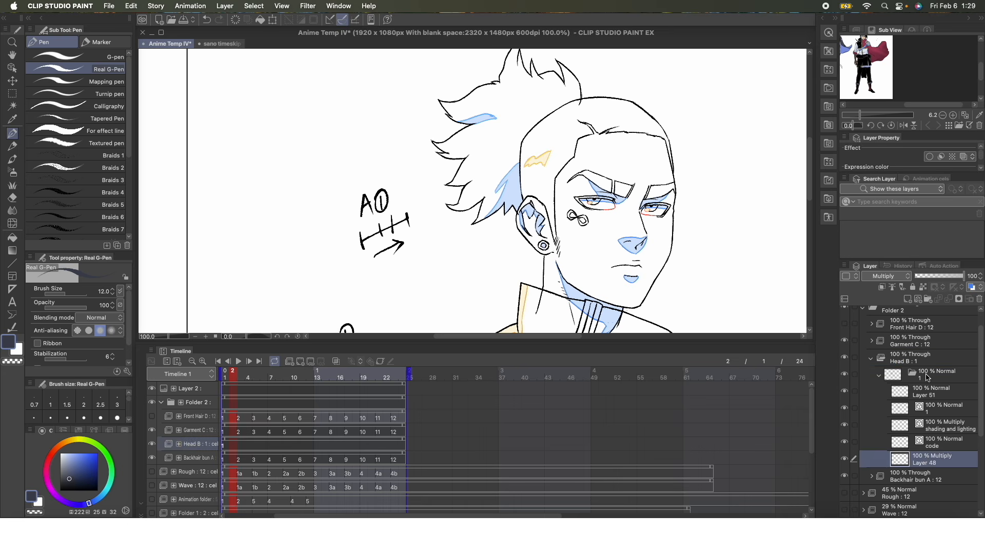
{"action": "key", "text": "super+shift+n"}
{"action": "double_click", "coordinate": [932, 463]}
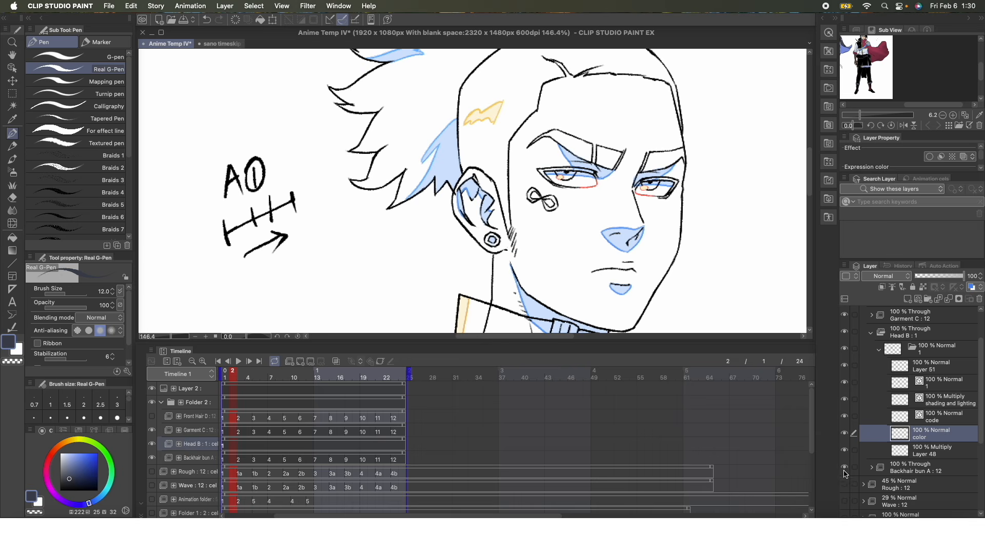
Step: Hide the Backhair bun A folder and sample the slate hair color from the reference image's palette
{"action": "left_click", "coordinate": [845, 467]}
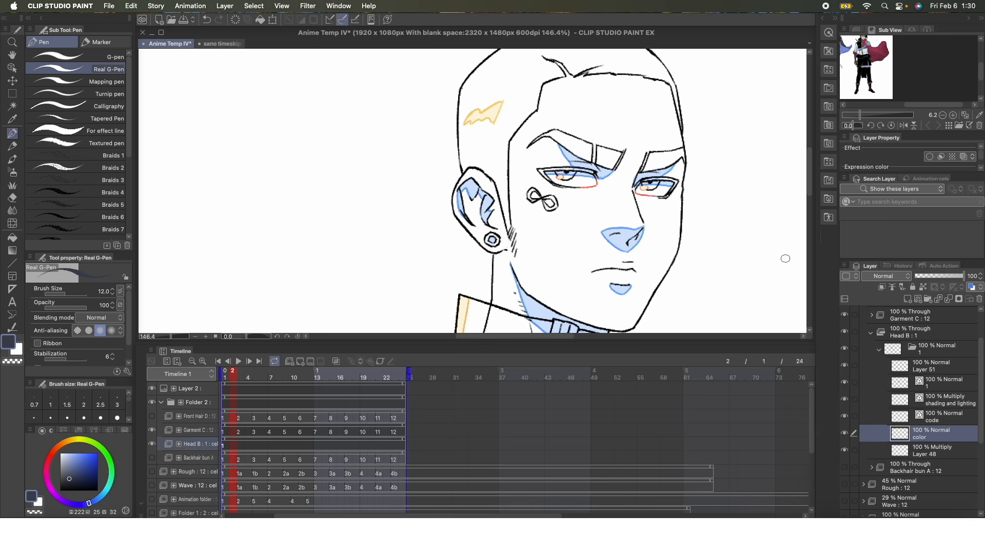
{"action": "scroll", "coordinate": [732, 228], "scroll_direction": "up", "scroll_amount": 1}
{"action": "scroll", "coordinate": [728, 228], "scroll_direction": "left", "scroll_amount": 5}
{"action": "left_click", "coordinate": [224, 45]}
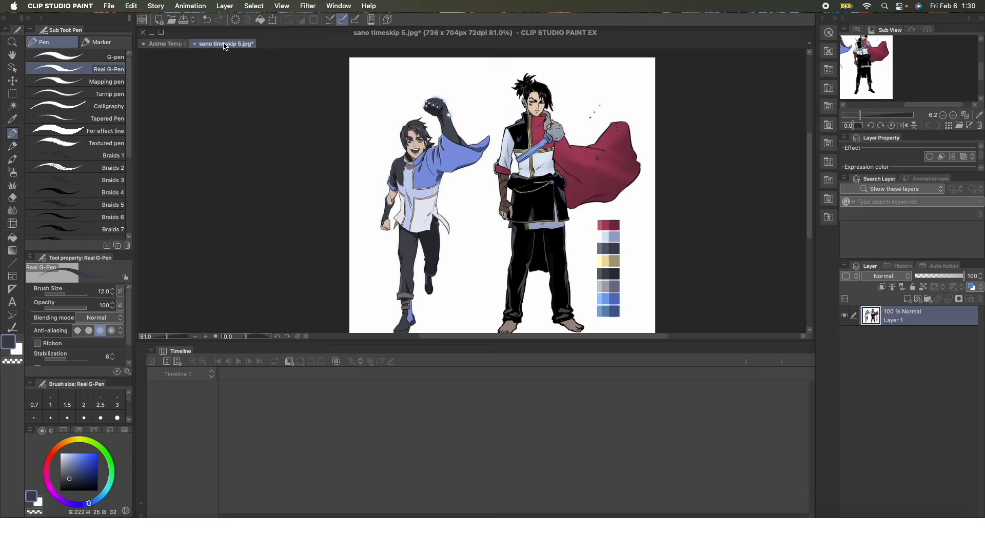
{"action": "left_click", "coordinate": [609, 249], "text": "alt"}
{"action": "left_click", "coordinate": [167, 44]}
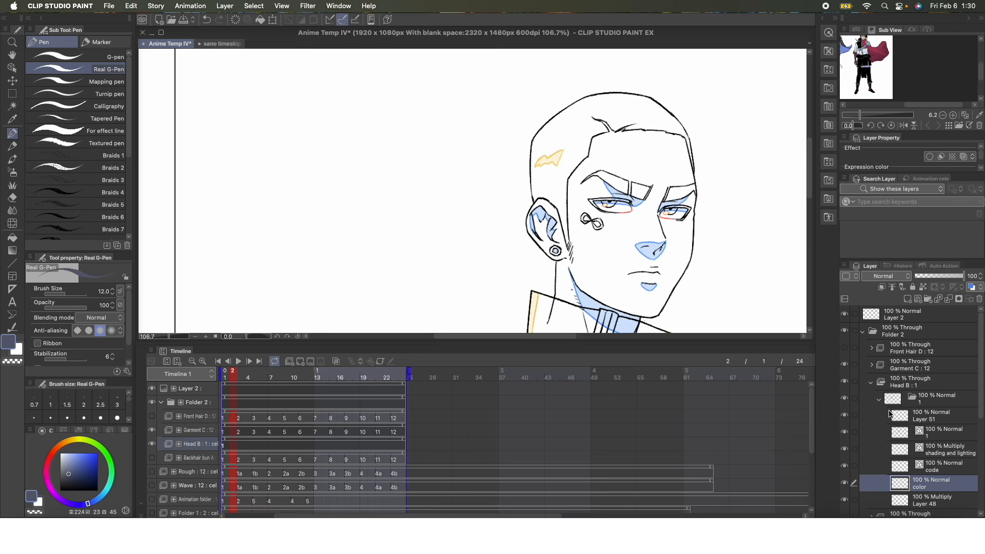
Step: Select the hair and eyebrow areas, expand the selection by 1 px, and fill them with slate on the color layer
{"action": "scroll", "coordinate": [728, 209], "scroll_direction": "up", "scroll_amount": 3}
{"action": "key", "text": "w"}
{"action": "left_click", "coordinate": [615, 71]}
{"action": "left_click", "coordinate": [504, 280]}
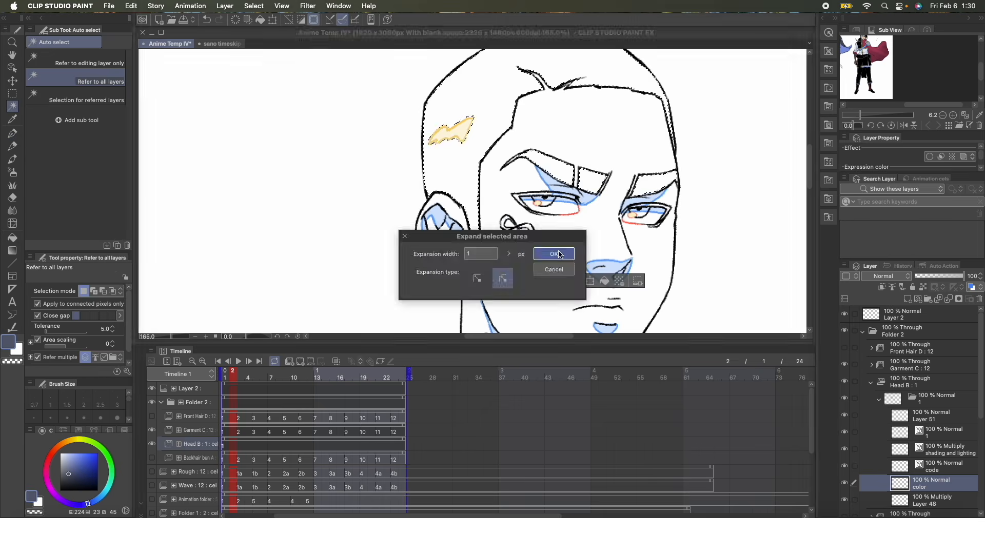
{"action": "key", "text": "Return"}
{"action": "key", "text": "alt+BackSpace"}
{"action": "key", "text": "super+d"}
Step: Touch up the remaining gaps in the head's slate hair fill with the Real G-Pen
{"action": "key", "text": "p"}
{"action": "scroll", "coordinate": [684, 154], "scroll_direction": "up", "scroll_amount": 3}
{"action": "scroll", "coordinate": [448, 137], "scroll_direction": "down", "scroll_amount": 5}
{"action": "scroll", "coordinate": [446, 199], "scroll_direction": "up", "scroll_amount": 8}
{"action": "left_click_drag", "start_coordinate": [392, 256], "coordinate": [418, 237]}
{"action": "scroll", "coordinate": [424, 225], "scroll_direction": "down", "scroll_amount": 7}
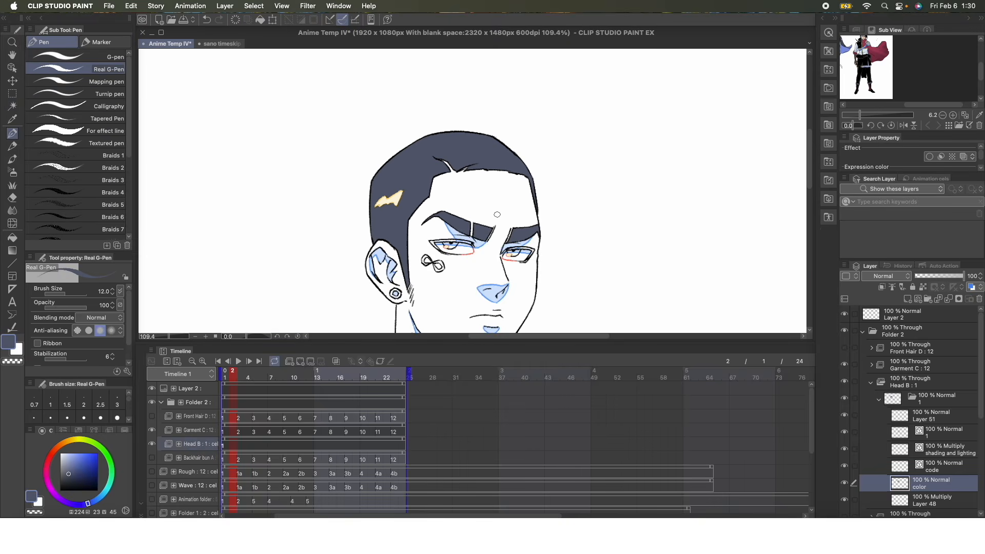
Step: Sample the lineart black and paint the upper lash line of the eye nearest the ear solid
{"action": "scroll", "coordinate": [470, 243], "scroll_direction": "up", "scroll_amount": 6}
{"action": "left_click", "coordinate": [356, 240], "text": "alt"}
{"action": "left_click_drag", "start_coordinate": [351, 240], "coordinate": [485, 245]}
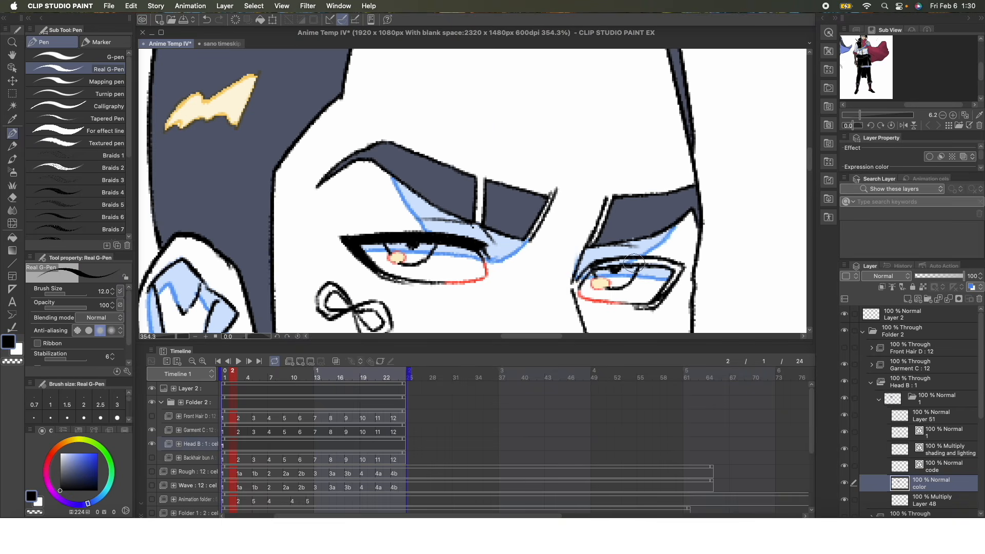
Step: Select the far eye's upper lash outline, expand it by 1 px, and fill it with black
{"action": "key", "text": "w"}
{"action": "left_click", "coordinate": [660, 262]}
{"action": "left_click", "coordinate": [594, 292]}
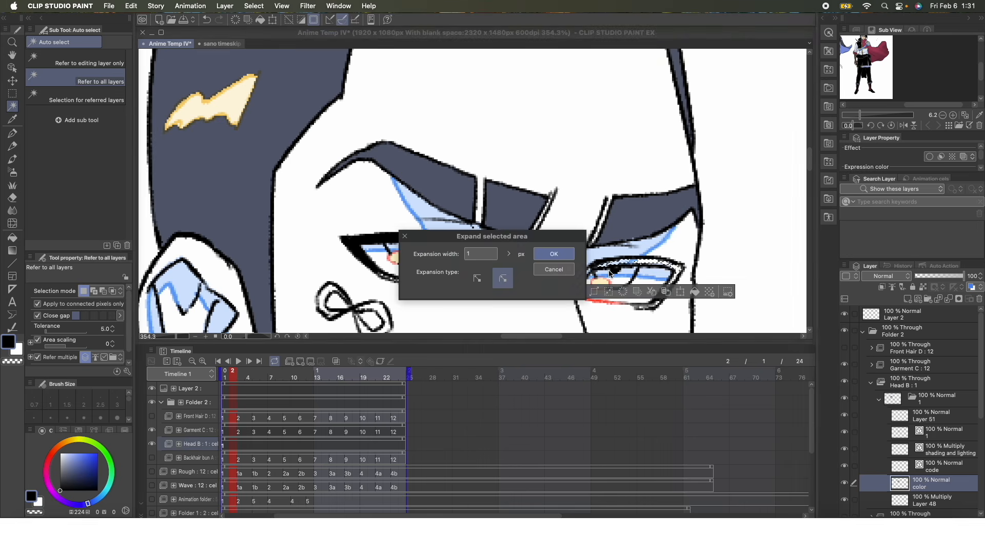
{"action": "left_click", "coordinate": [566, 254]}
{"action": "left_click", "coordinate": [695, 291]}
{"action": "key", "text": "super+d"}
{"action": "key", "text": "p"}
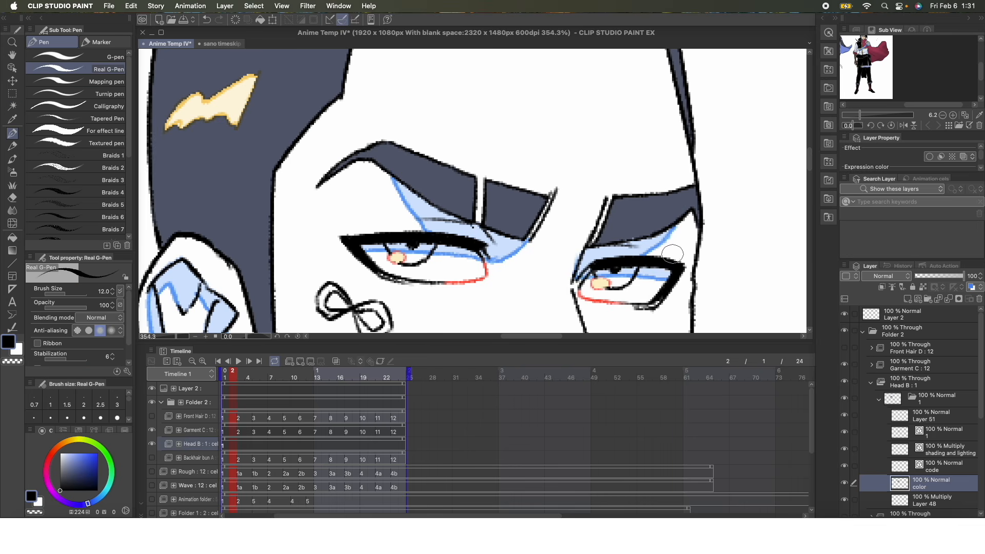
Step: Hide the Garment C folder and close the open base of the neck with a red line on the shading and lighting layer
{"action": "scroll", "coordinate": [663, 259], "scroll_direction": "down", "scroll_amount": 10}
{"action": "scroll", "coordinate": [710, 321], "scroll_direction": "up", "scroll_amount": 1}
{"action": "scroll", "coordinate": [809, 198], "scroll_direction": "down", "scroll_amount": 2}
{"action": "scroll", "coordinate": [809, 198], "scroll_direction": "up", "scroll_amount": 1}
{"action": "left_click", "coordinate": [845, 365]}
{"action": "scroll", "coordinate": [687, 281], "scroll_direction": "up", "scroll_amount": 6}
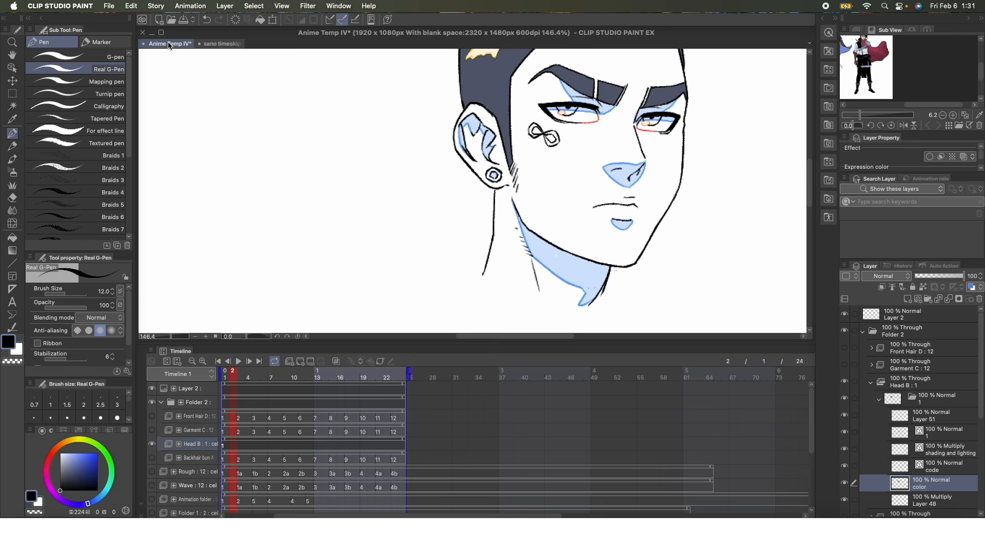
{"action": "scroll", "coordinate": [643, 125], "scroll_direction": "up", "scroll_amount": 1}
{"action": "left_click", "coordinate": [644, 124], "text": "shift+super"}
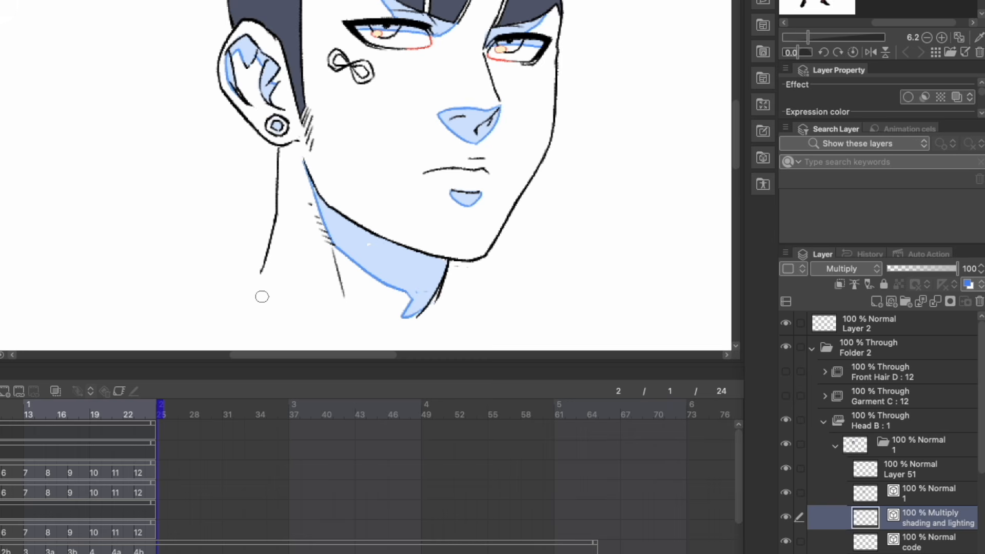
{"action": "mouse_move", "coordinate": [263, 273]}
{"action": "left_mouse_down"}
{"action": "mouse_move", "coordinate": [356, 324]}
{"action": "mouse_move", "coordinate": [437, 298]}
{"action": "left_mouse_up"}
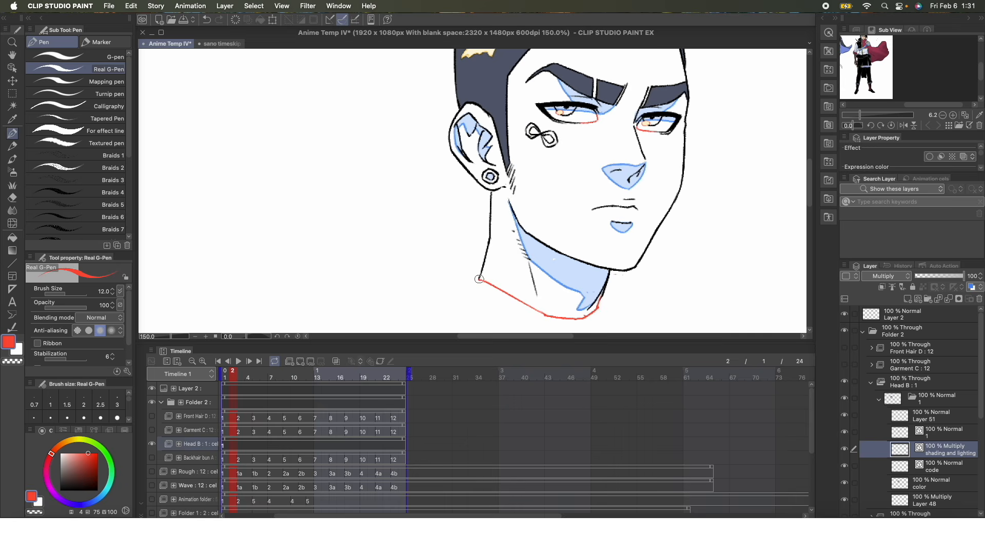
Step: Sample the light skin tone from the character in the reference image
{"action": "left_click", "coordinate": [220, 44]}
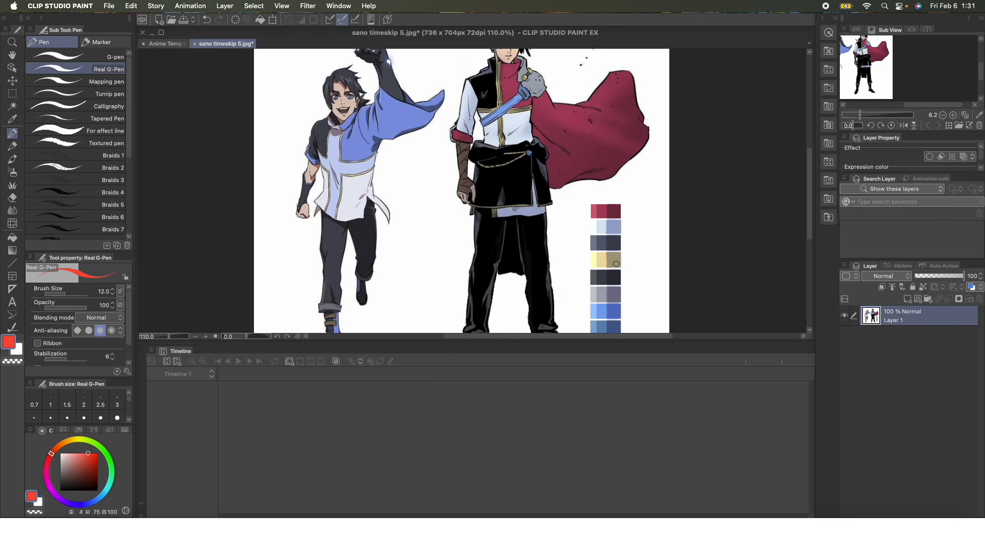
{"action": "scroll", "coordinate": [697, 231], "scroll_direction": "down", "scroll_amount": 3}
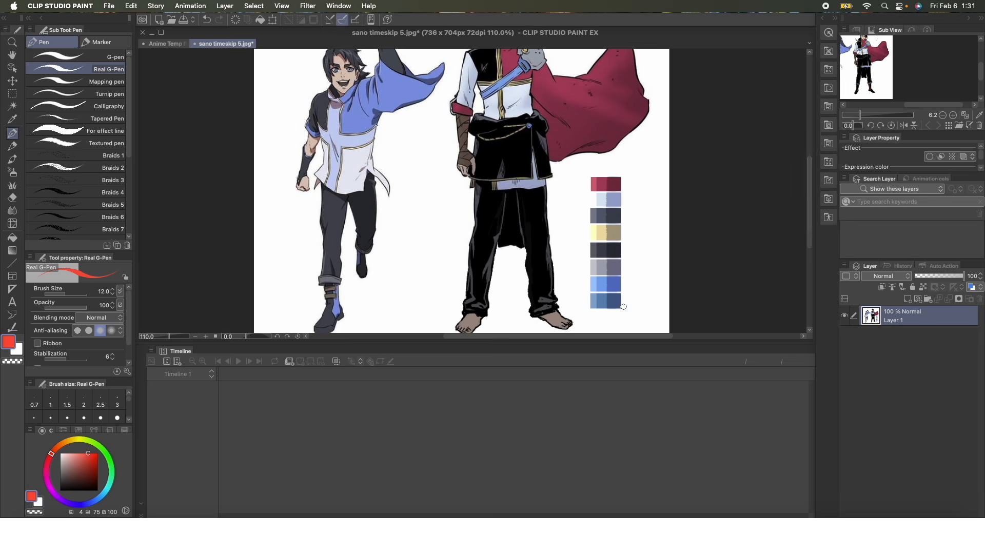
{"action": "left_click_drag", "start_coordinate": [808, 205], "coordinate": [809, 172]}
{"action": "scroll", "coordinate": [509, 115], "scroll_direction": "up", "scroll_amount": 5}
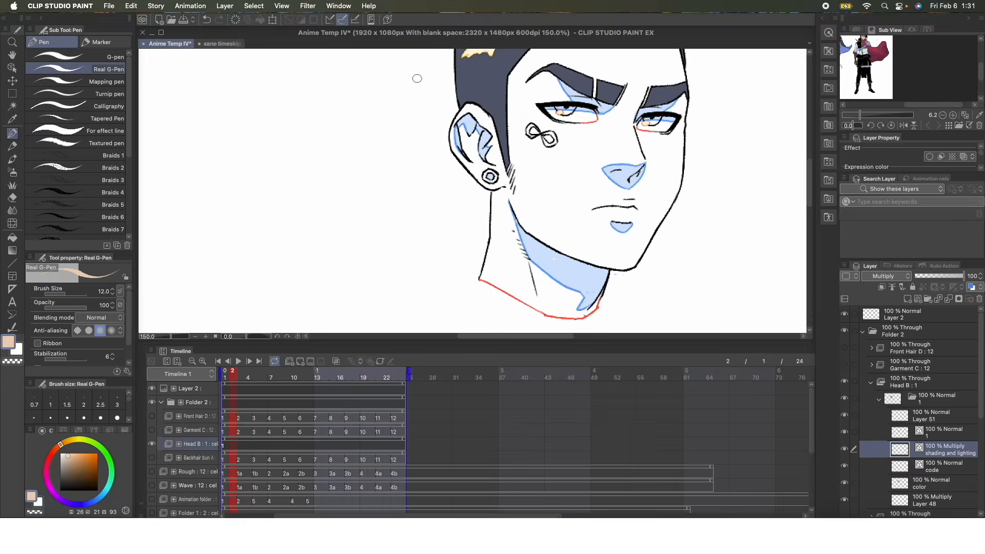
Step: Select the face, ear and neck areas, expand the selection, and fill them with the skin tone on the color layer
{"action": "key", "text": "w"}
{"action": "left_click", "coordinate": [626, 170]}
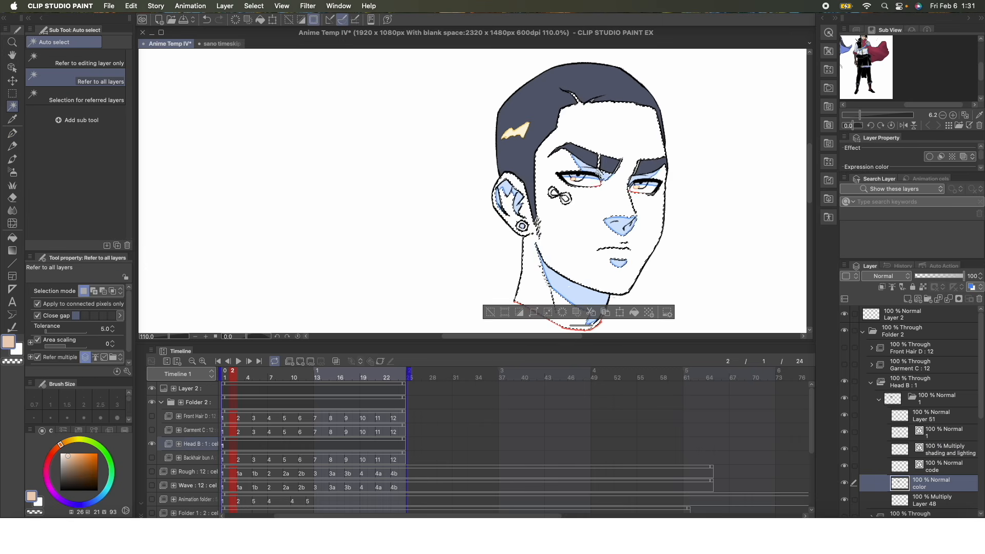
{"action": "left_click", "coordinate": [534, 312]}
{"action": "left_click", "coordinate": [572, 258]}
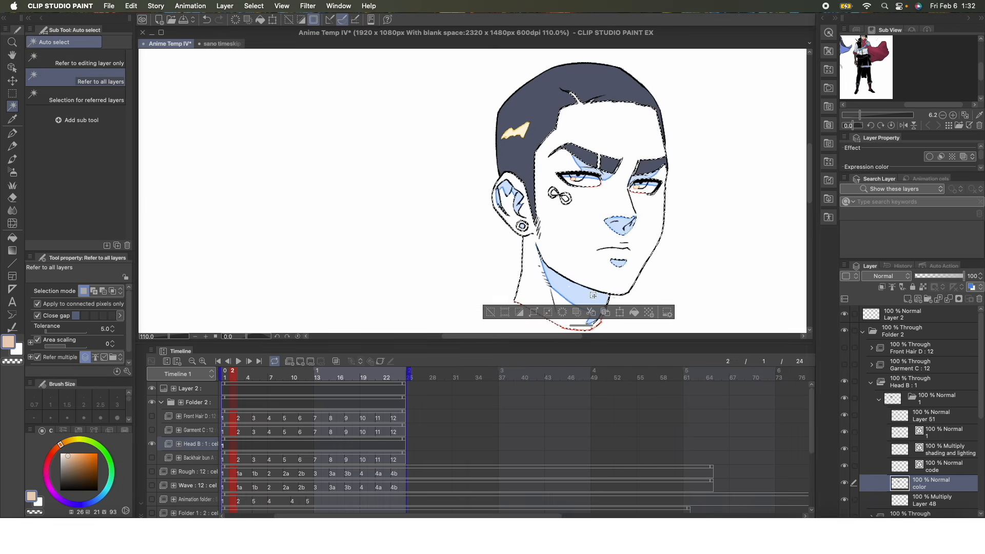
{"action": "left_click", "coordinate": [634, 312]}
{"action": "key", "text": "super+d"}
{"action": "key", "text": "p"}
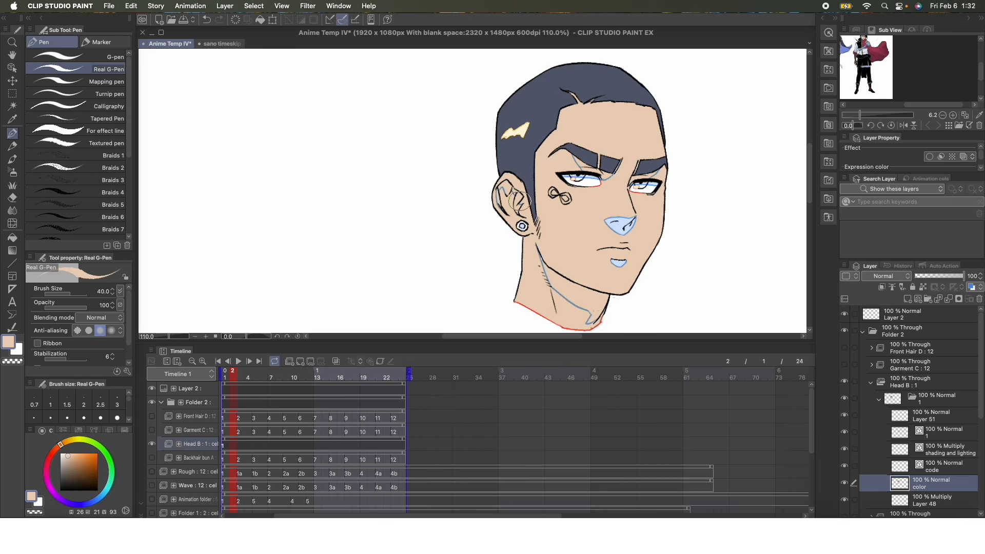
Step: Sample the pale blue from the reference image's palette
{"action": "scroll", "coordinate": [619, 171], "scroll_direction": "up", "scroll_amount": 4}
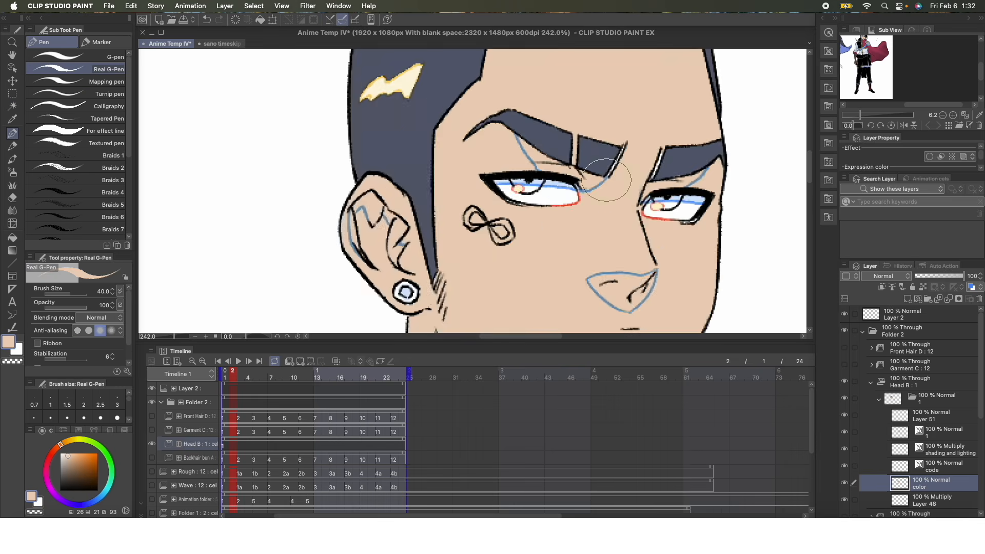
{"action": "left_click", "coordinate": [221, 43]}
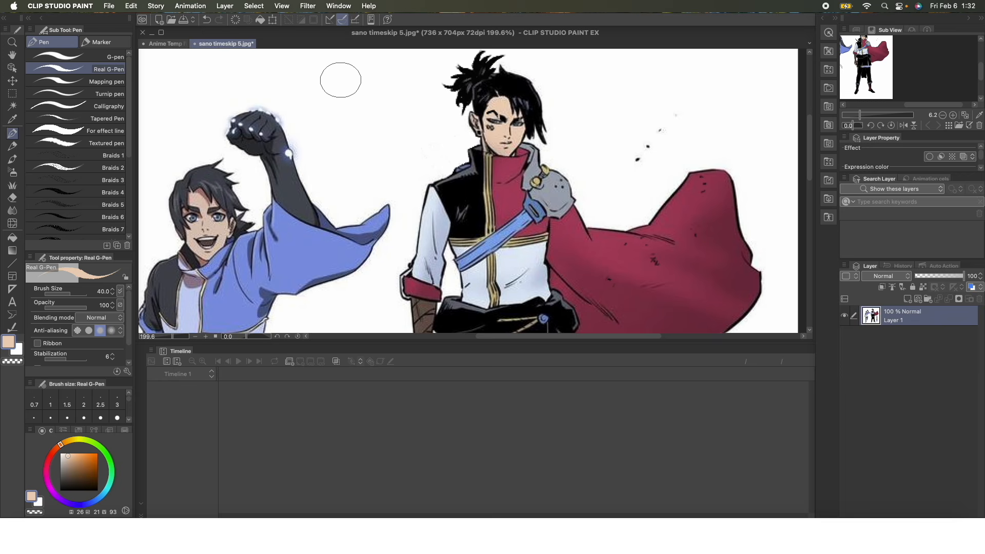
{"action": "left_click_drag", "start_coordinate": [810, 168], "coordinate": [811, 247]}
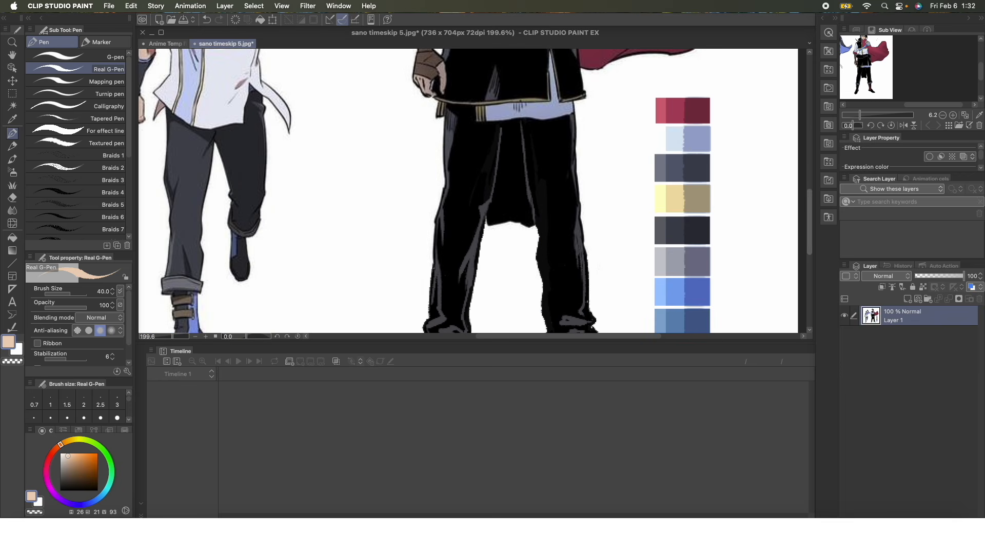
{"action": "left_click", "coordinate": [680, 142]}
{"action": "left_click", "coordinate": [164, 44]}
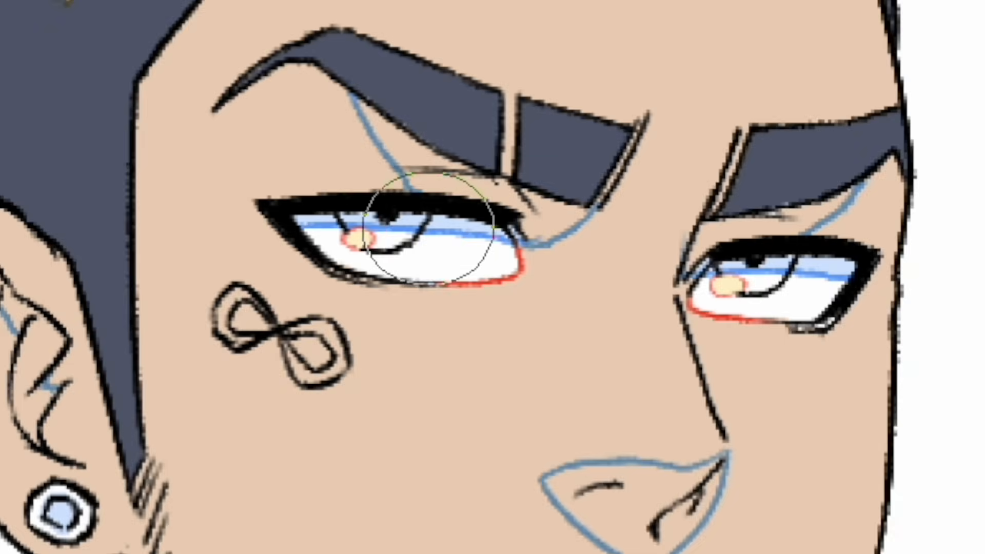
Step: Select the whites of both eyes, expand the selection, and fill them with pale blue
{"action": "key", "text": "w"}
{"action": "left_click", "coordinate": [448, 260]}
{"action": "left_click", "coordinate": [801, 301], "text": "shift"}
{"action": "left_click", "coordinate": [540, 235]}
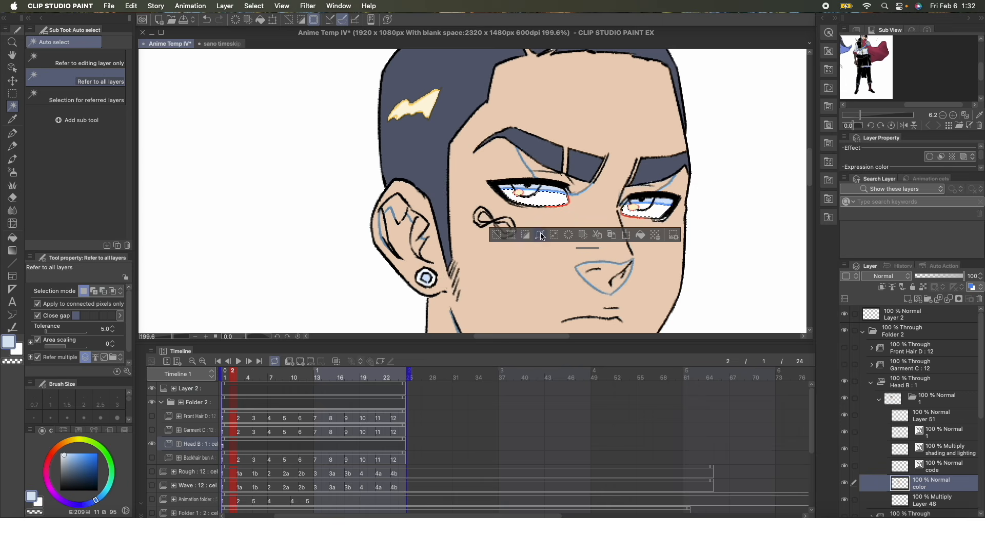
{"action": "left_click", "coordinate": [571, 253]}
{"action": "left_click", "coordinate": [641, 235]}
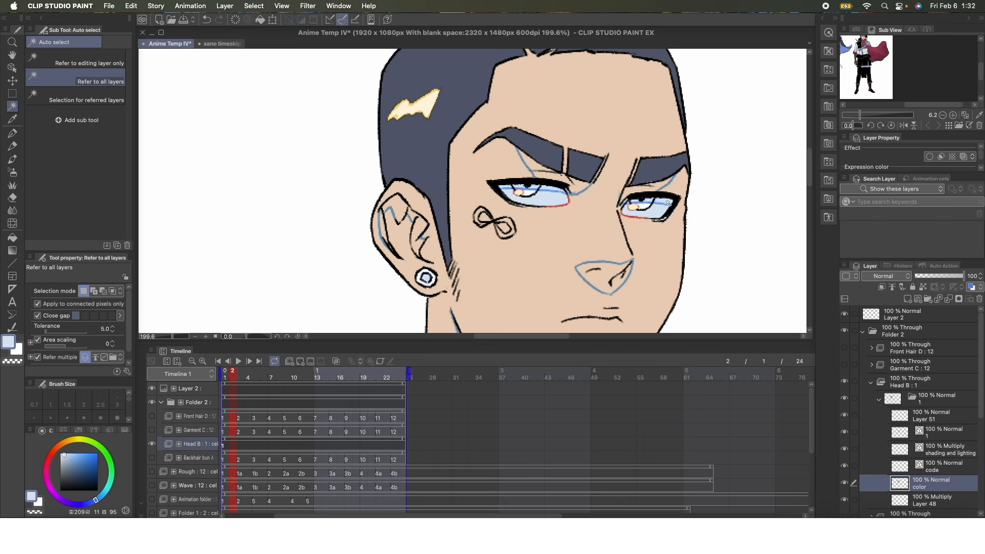
Step: Fill both irises with medium blue, and color the cheek's infinity mark and the earring dark slate
{"action": "left_click", "coordinate": [549, 189], "text": "shift"}
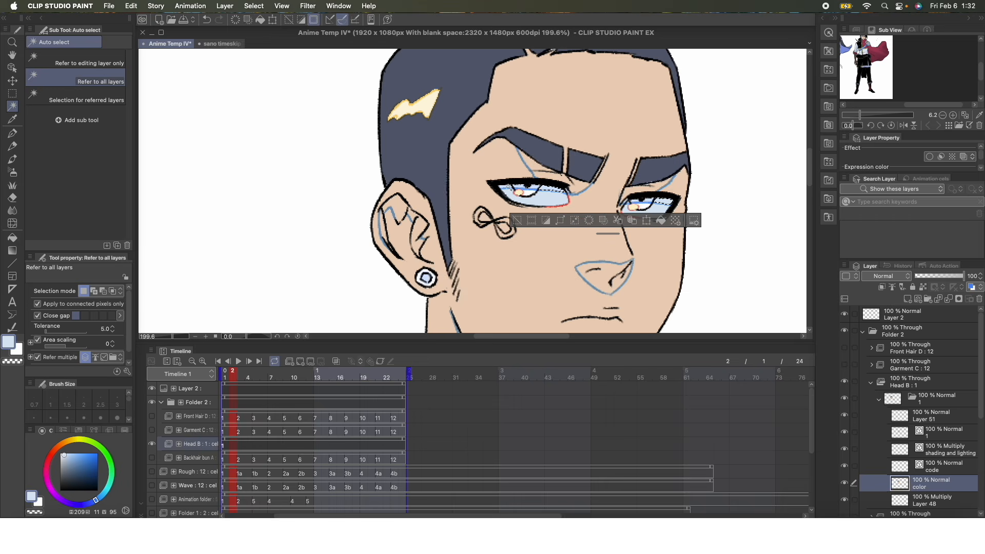
{"action": "left_click", "coordinate": [509, 188], "text": "shift"}
{"action": "left_click", "coordinate": [539, 220]}
{"action": "left_click", "coordinate": [626, 384]}
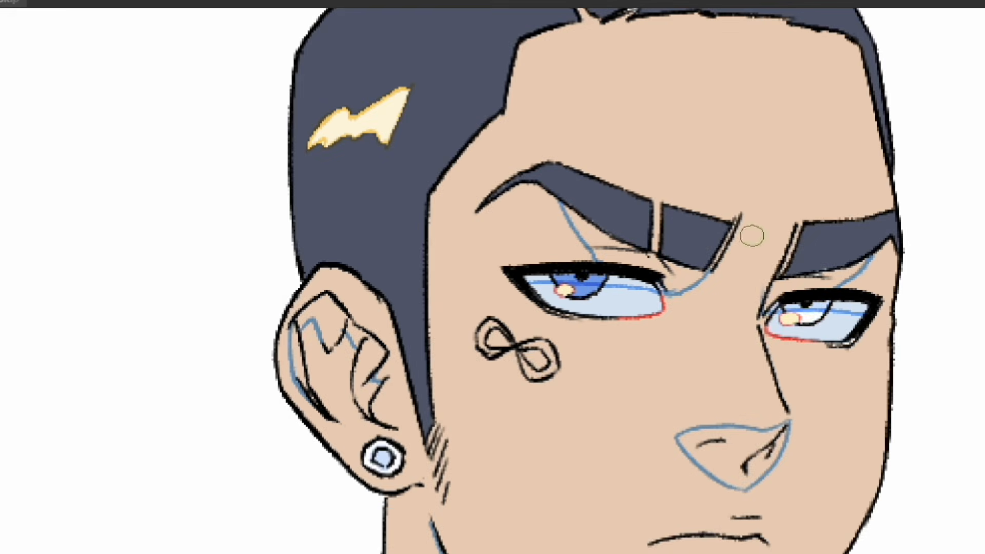
{"action": "left_click_drag", "start_coordinate": [799, 314], "coordinate": [823, 307]}
{"action": "left_click_drag", "start_coordinate": [500, 328], "coordinate": [522, 366]}
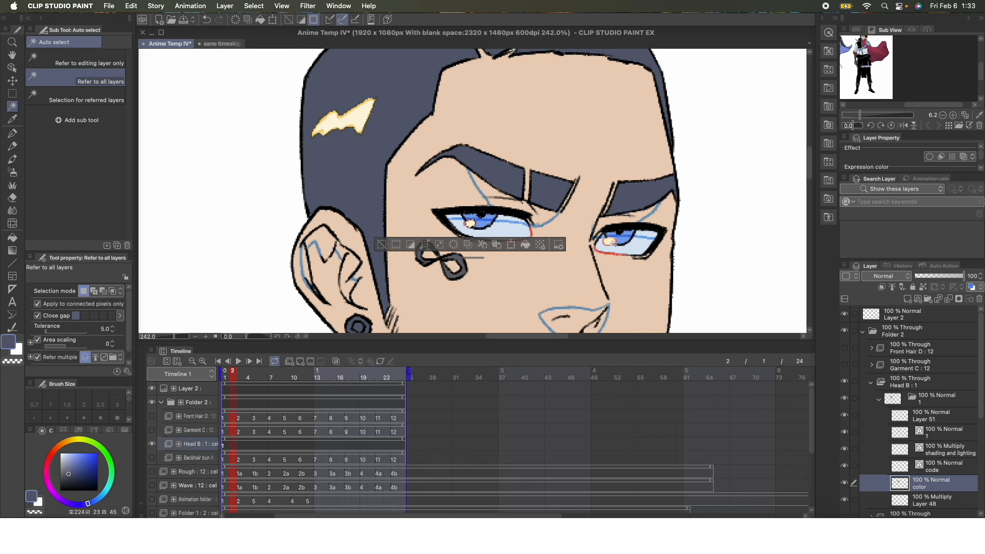
Step: Select both eye highlights, expand the selection, and fill them with white on a new layer above Layer 51
{"action": "left_click", "coordinate": [614, 244]}
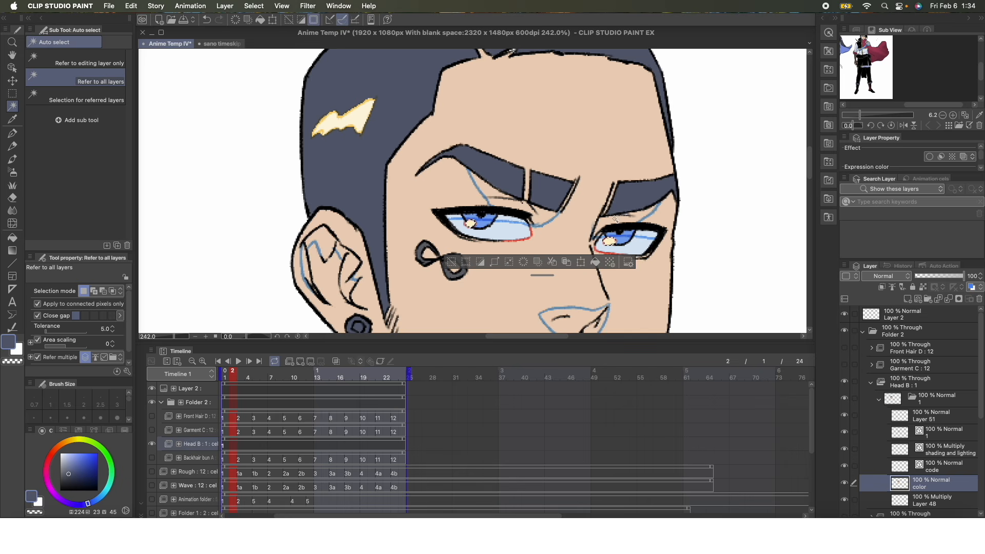
{"action": "left_click_drag", "start_coordinate": [80, 467], "coordinate": [60, 454]}
{"action": "left_click", "coordinate": [497, 264]}
{"action": "left_click", "coordinate": [554, 254]}
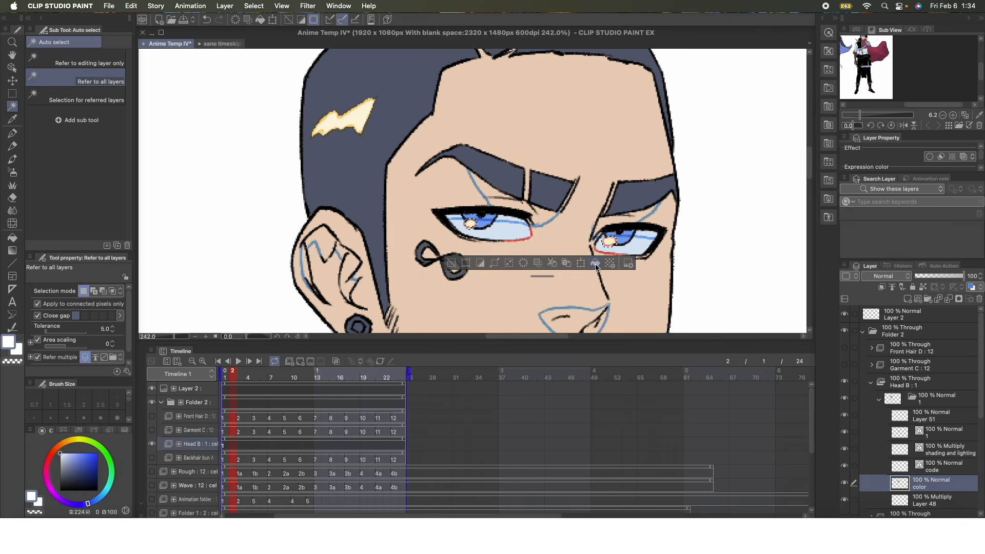
{"action": "left_click", "coordinate": [939, 418]}
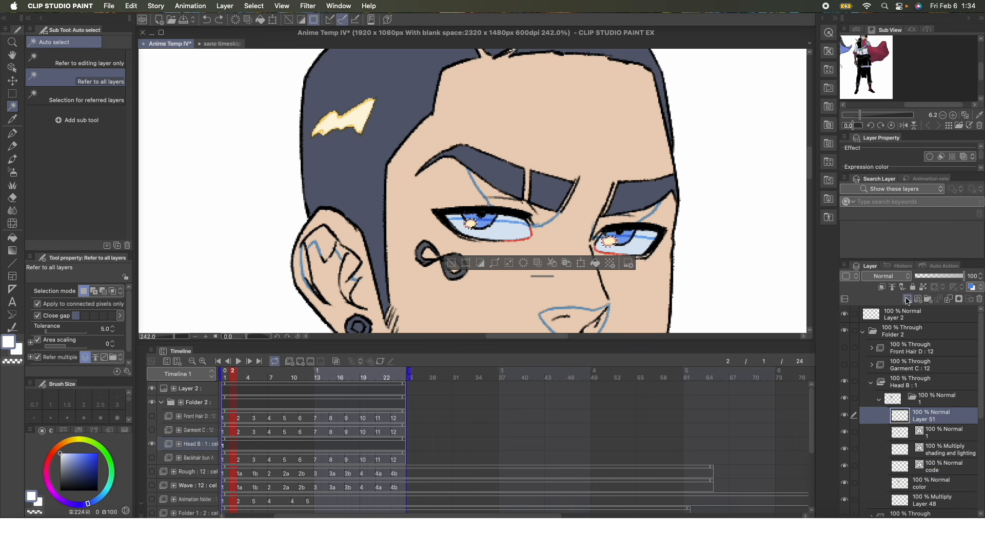
{"action": "left_click", "coordinate": [907, 301]}
{"action": "key", "text": "alt+BackSpace"}
{"action": "key", "text": "super+d"}
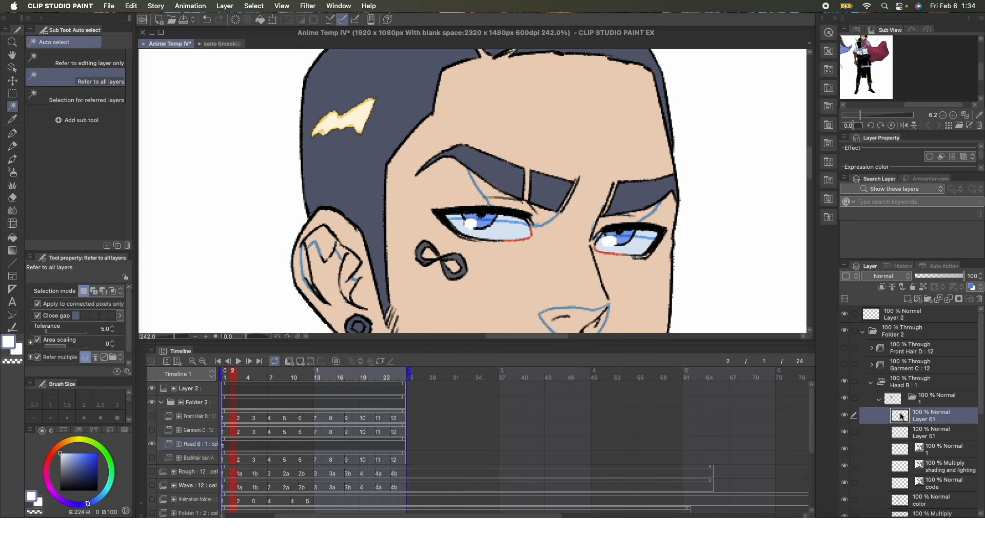
Step: Hide the new highlight layer, return to the color layer, and mix a reddish-brown skin shadow at hue 12, saturation 24, value 68
{"action": "left_click", "coordinate": [845, 416]}
{"action": "scroll", "coordinate": [915, 397], "scroll_direction": "down", "scroll_amount": 2}
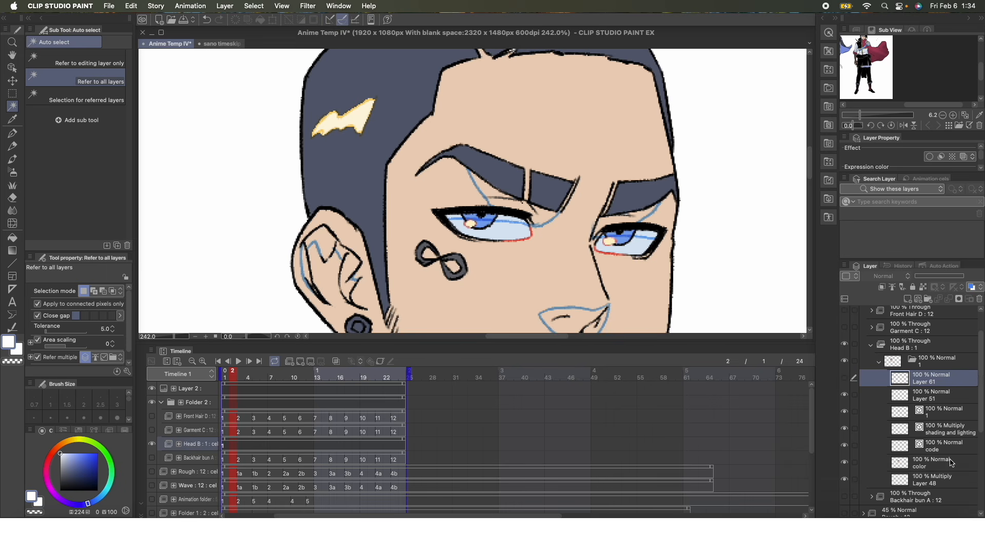
{"action": "left_click", "coordinate": [931, 463]}
{"action": "key", "text": "p"}
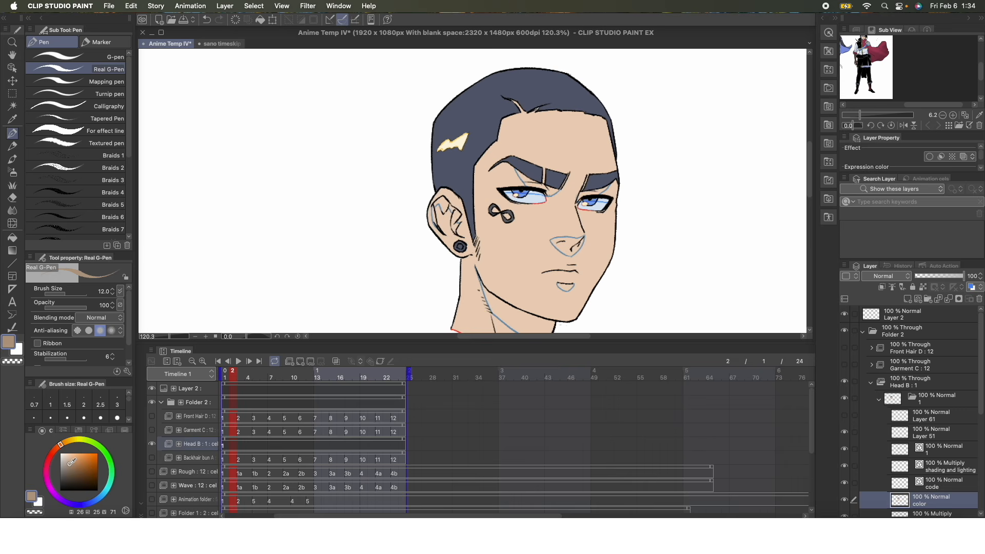
{"action": "left_click_drag", "start_coordinate": [59, 446], "coordinate": [54, 450]}
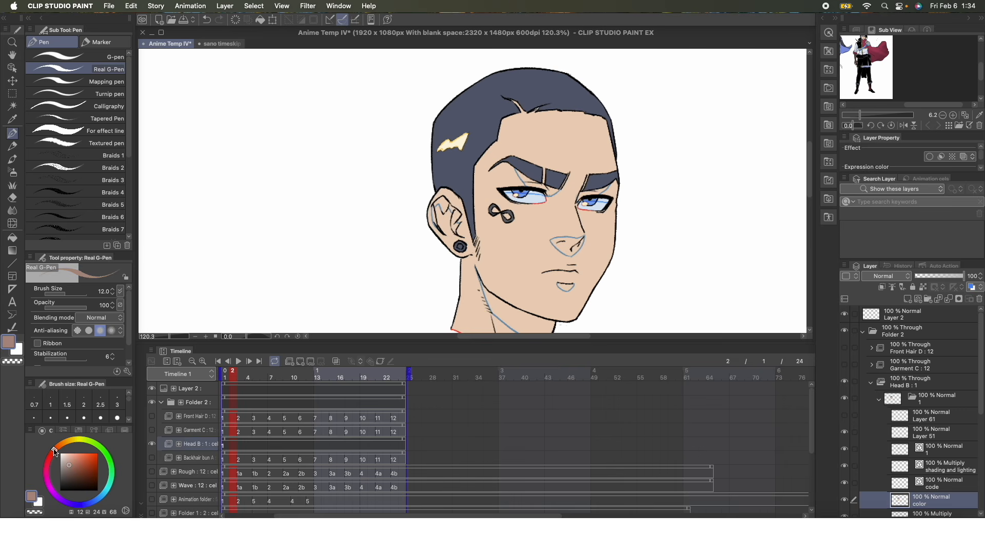
Step: Select the outlined shadow areas on the nose, eyelids, lower lip, neck and inner ear, and fill them with the reddish-brown skin shadow
{"action": "key", "text": "w"}
{"action": "left_click", "coordinate": [571, 240]}
{"action": "left_click", "coordinate": [557, 191], "text": "shift"}
{"action": "left_click", "coordinate": [600, 192], "text": "shift"}
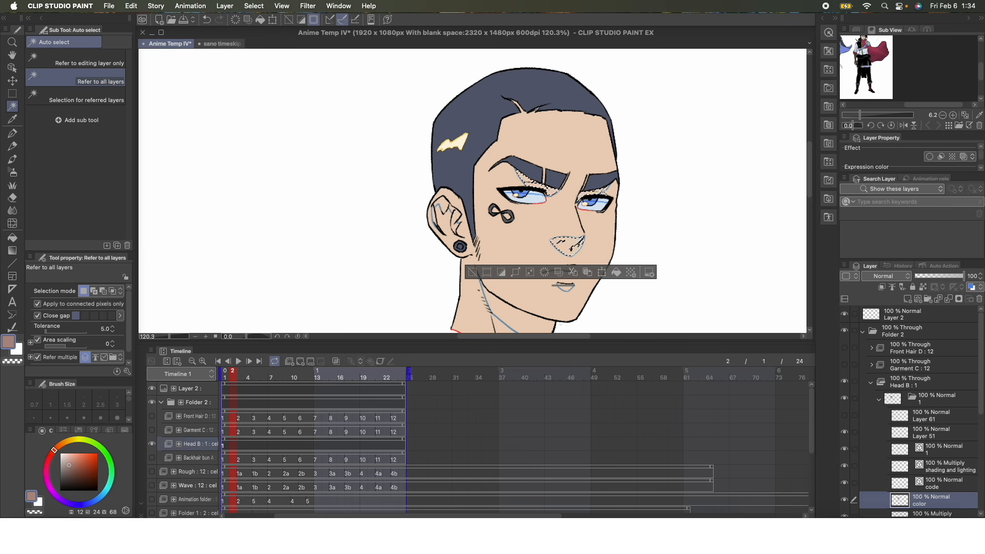
{"action": "left_click", "coordinate": [564, 289], "text": "shift"}
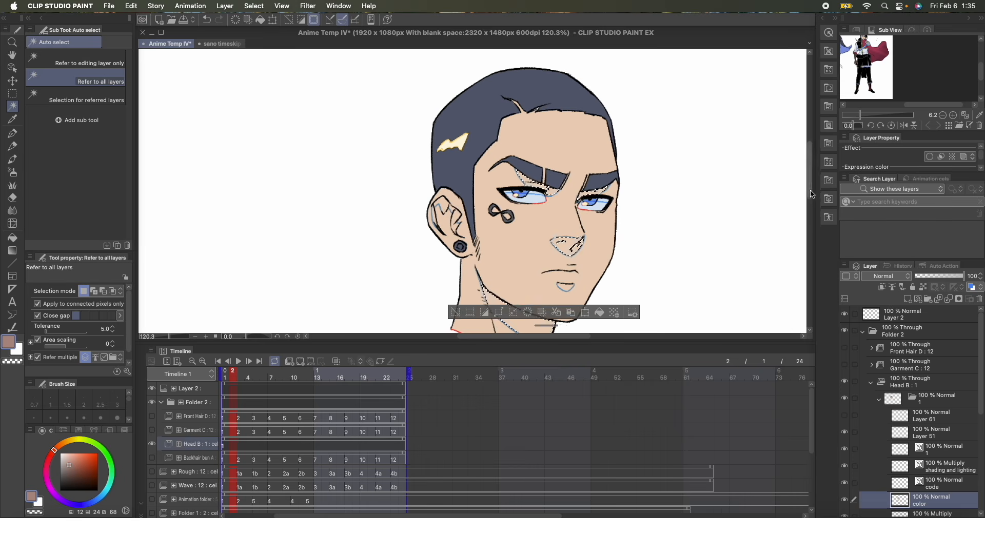
{"action": "scroll", "coordinate": [566, 206], "scroll_direction": "up", "scroll_amount": 3}
{"action": "left_click", "coordinate": [565, 206], "text": "shift"}
{"action": "left_click", "coordinate": [393, 89], "text": "shift"}
{"action": "left_click", "coordinate": [412, 113], "text": "shift"}
{"action": "left_click", "coordinate": [554, 311]}
{"action": "key", "text": "super+d"}
{"action": "key", "text": "p"}
Step: Shade the upper part of both irises with a darker blue
{"action": "left_click_drag", "start_coordinate": [811, 200], "coordinate": [811, 181]}
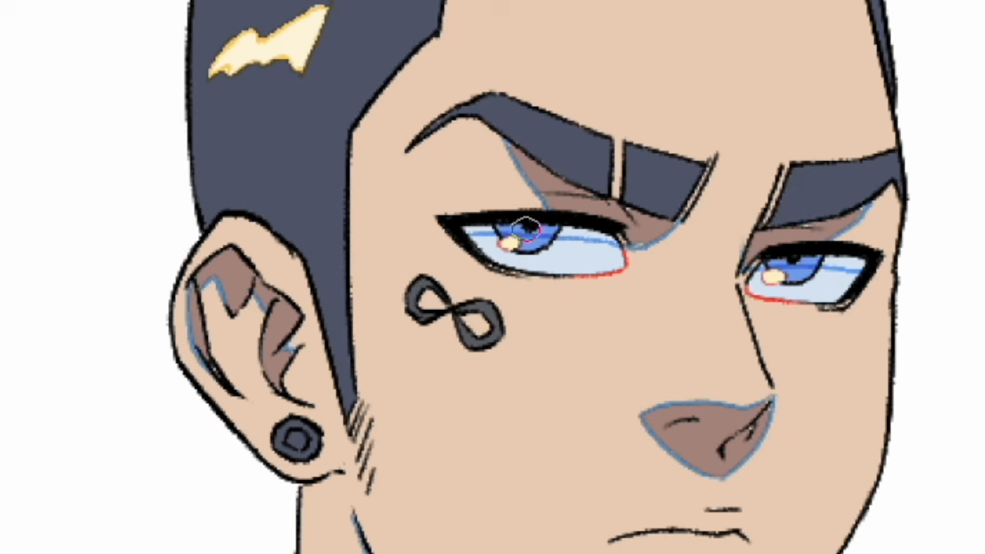
{"action": "left_click", "coordinate": [529, 232]}
{"action": "left_click", "coordinate": [793, 264], "text": "shift"}
{"action": "left_click", "coordinate": [569, 311]}
Step: Sample the periwinkle (hue 223, saturation 24, value 79) from the reference palette and fill the upper shadow strips of both eye whites
{"action": "left_click", "coordinate": [703, 403]}
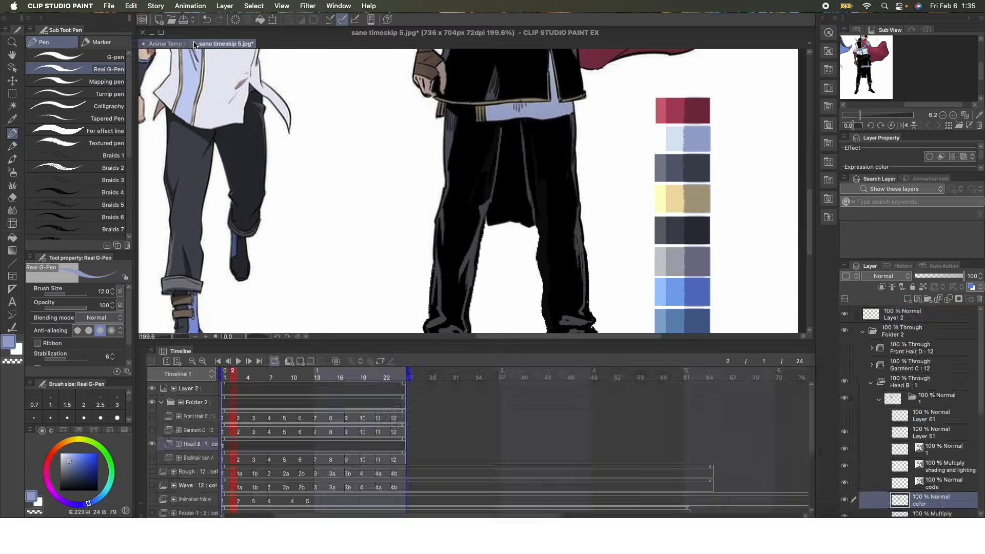
{"action": "left_click", "coordinate": [169, 43]}
{"action": "key", "text": "w"}
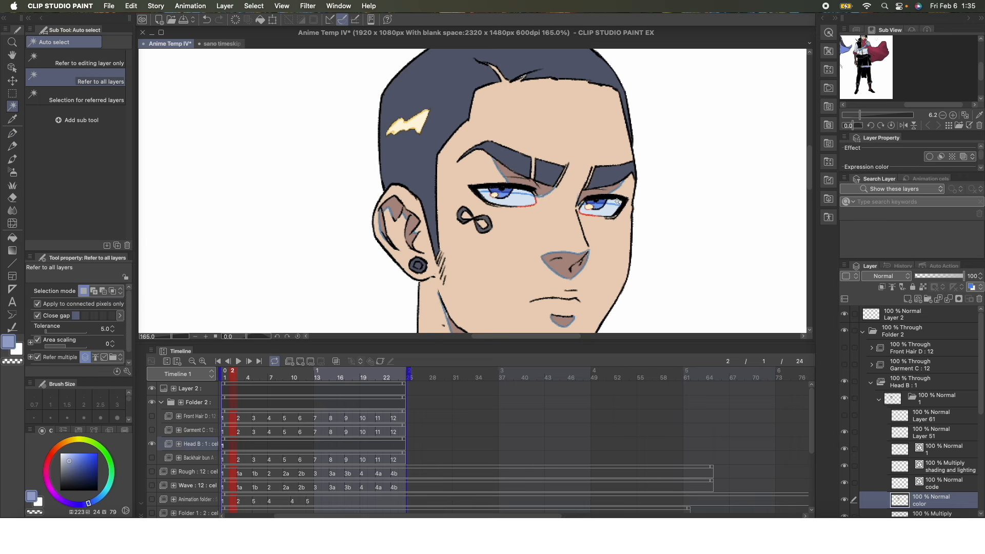
{"action": "left_click", "coordinate": [615, 201]}
{"action": "left_click", "coordinate": [524, 192]}
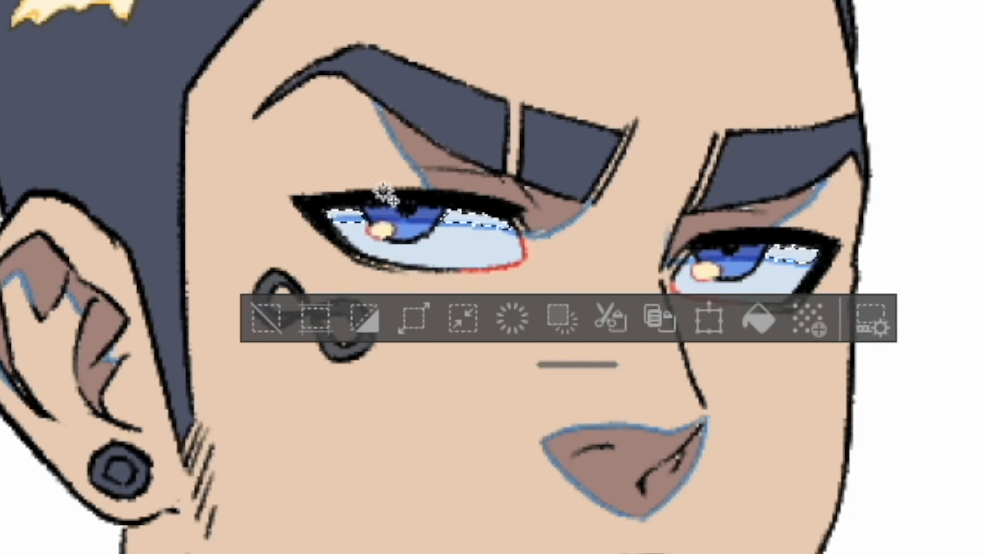
{"action": "key", "text": "ctrl+d"}
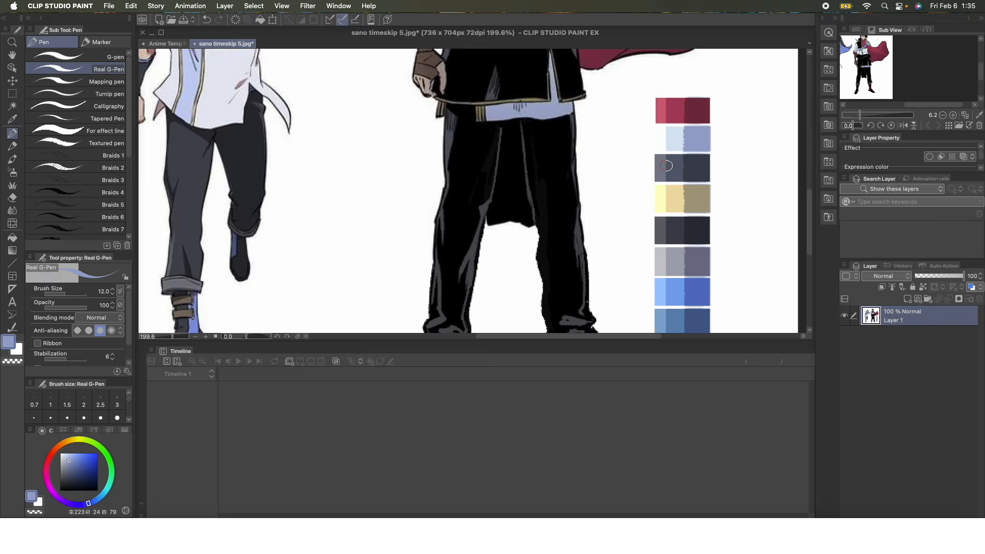
Step: Sample the light slate (hue 226, saturation 12, value 56) from the reference palette and fill the side hair highlight with it
{"action": "left_click", "coordinate": [666, 166], "text": "alt"}
{"action": "left_click", "coordinate": [166, 43]}
{"action": "key", "text": "w"}
{"action": "left_click", "coordinate": [411, 123]}
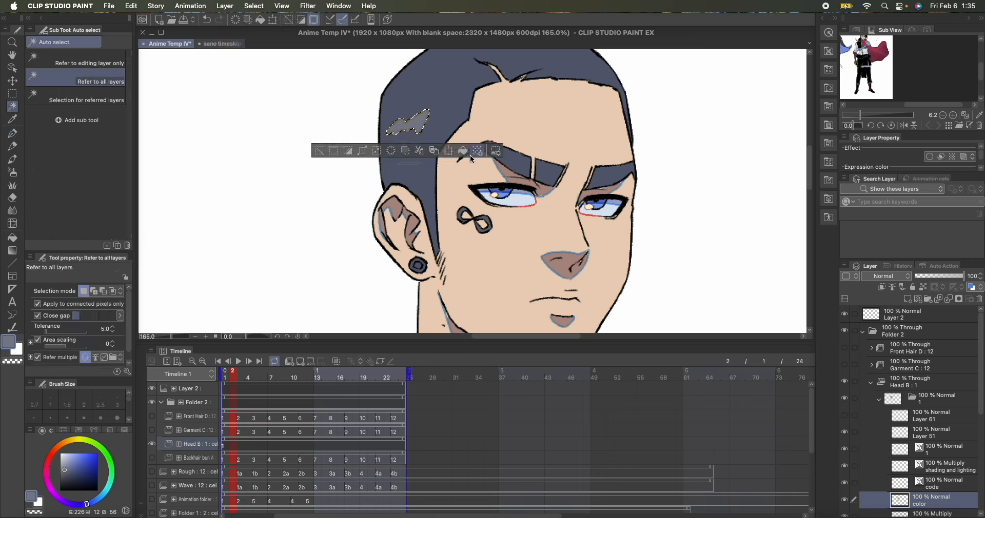
{"action": "key", "text": "alt+BackSpace"}
{"action": "key", "text": "ctrl+d"}
Step: Hide the head cel's shading and lighting line layer
{"action": "key", "text": "p"}
{"action": "scroll", "coordinate": [487, 170], "scroll_direction": "down", "scroll_amount": 4}
{"action": "scroll", "coordinate": [488, 175], "scroll_direction": "up", "scroll_amount": 3}
{"action": "left_click_drag", "start_coordinate": [810, 181], "coordinate": [810, 190]}
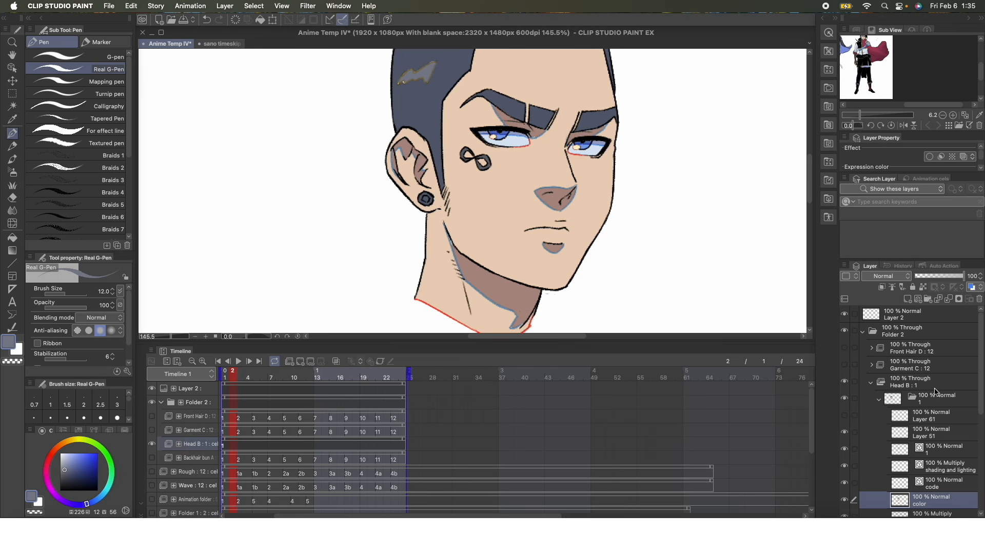
{"action": "left_click", "coordinate": [844, 466]}
{"action": "mouse_move", "coordinate": [809, 199]}
{"action": "left_mouse_down"}
{"action": "mouse_move", "coordinate": [809, 181]}
{"action": "mouse_move", "coordinate": [809, 199]}
{"action": "left_mouse_up"}
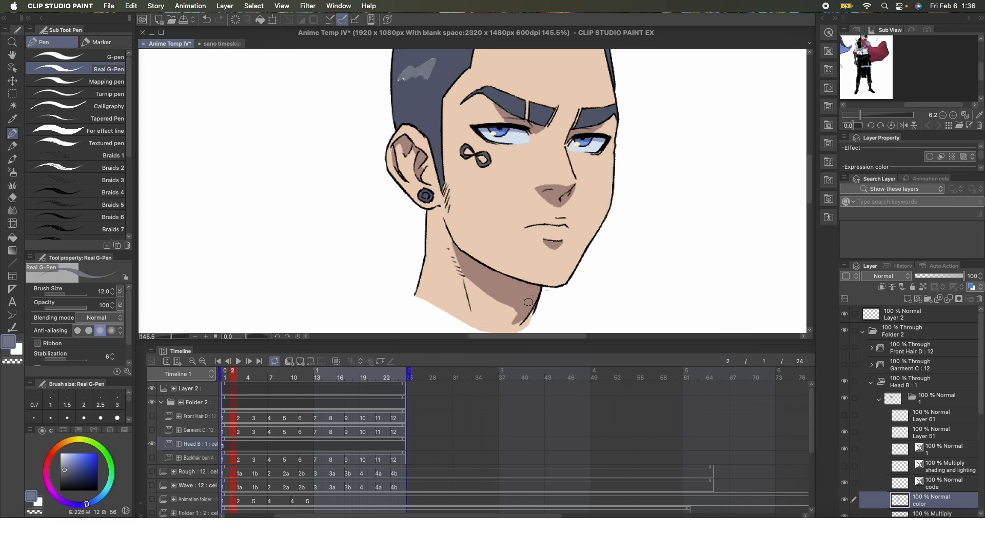
Step: Touch up the gaps along the neck shadow, side hair and inner ear with colors sampled from the neighboring areas
{"action": "scroll", "coordinate": [528, 302], "scroll_direction": "up", "scroll_amount": 4}
{"action": "left_click", "coordinate": [487, 277], "text": "alt"}
{"action": "left_click_drag", "start_coordinate": [445, 270], "coordinate": [499, 305]}
{"action": "left_click_drag", "start_coordinate": [809, 198], "coordinate": [809, 181]}
{"action": "left_click", "coordinate": [359, 116], "text": "alt"}
{"action": "mouse_move", "coordinate": [386, 75]}
{"action": "left_mouse_down"}
{"action": "mouse_move", "coordinate": [331, 105]}
{"action": "mouse_move", "coordinate": [359, 101]}
{"action": "left_mouse_up"}
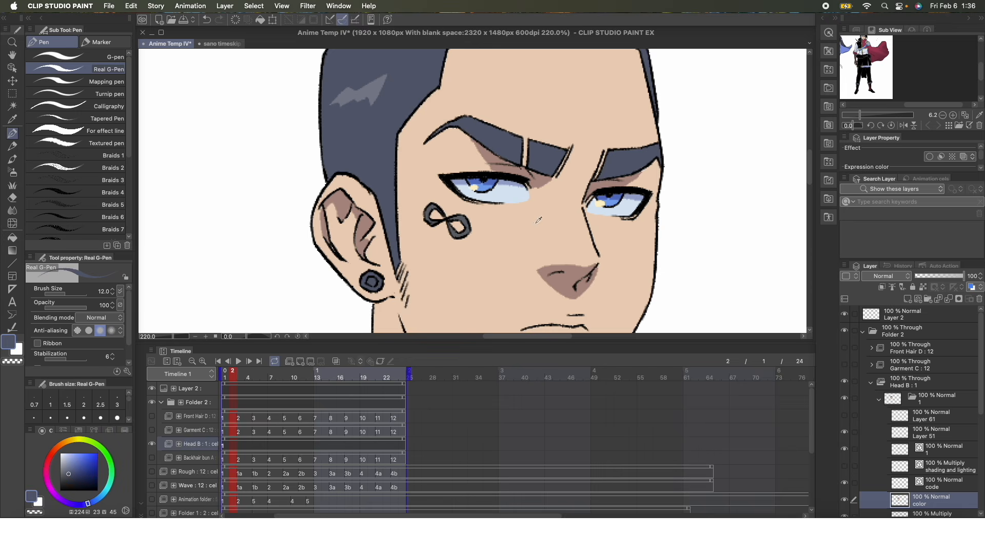
{"action": "left_click", "coordinate": [328, 242], "text": "alt"}
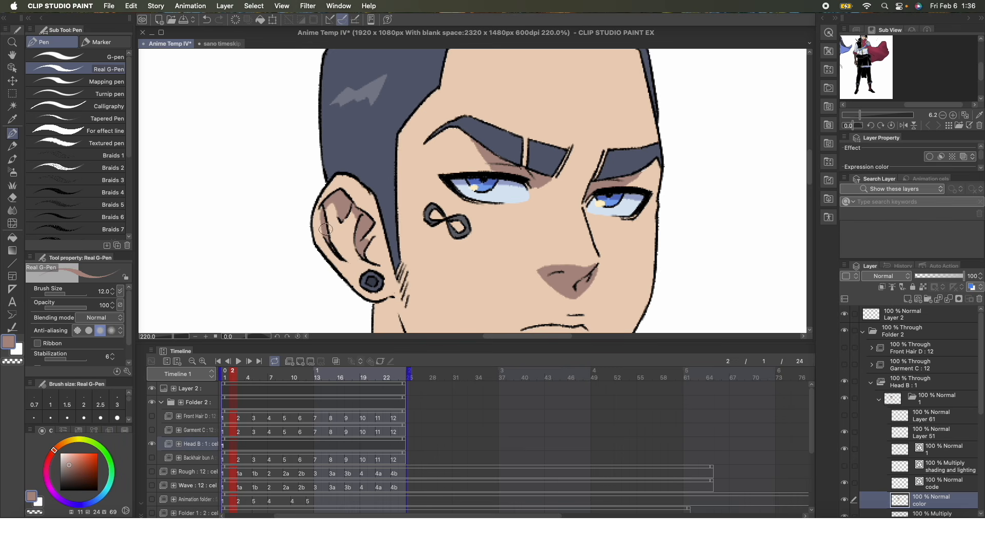
Step: Hide Layer 51 and retouch both irises with the light and dark blues sampled from them
{"action": "left_click", "coordinate": [845, 433]}
{"action": "left_click", "coordinate": [483, 189], "text": "alt"}
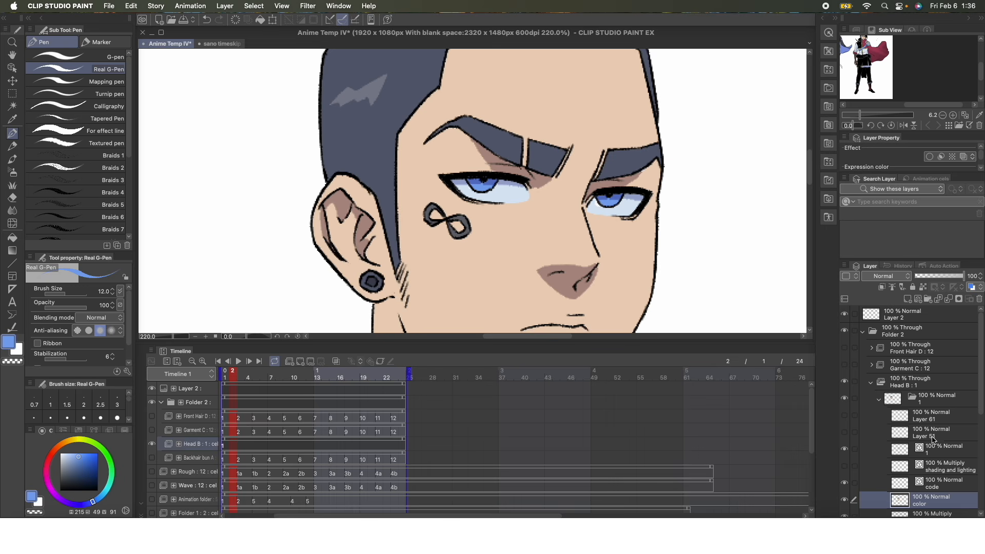
{"action": "left_click", "coordinate": [612, 199], "text": "alt"}
{"action": "left_click", "coordinate": [846, 415]}
{"action": "left_click", "coordinate": [847, 415]}
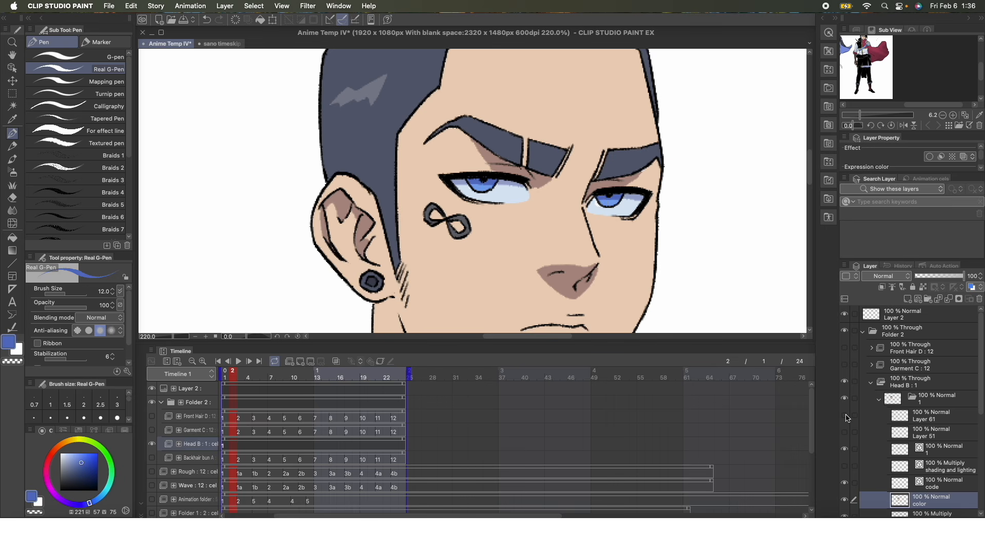
Step: Sample the base hair color and break up the side hair highlight with short pen strokes
{"action": "scroll", "coordinate": [623, 182], "scroll_direction": "down", "scroll_amount": 10}
{"action": "scroll", "coordinate": [622, 182], "scroll_direction": "up", "scroll_amount": 4}
{"action": "scroll", "coordinate": [748, 228], "scroll_direction": "down", "scroll_amount": 2}
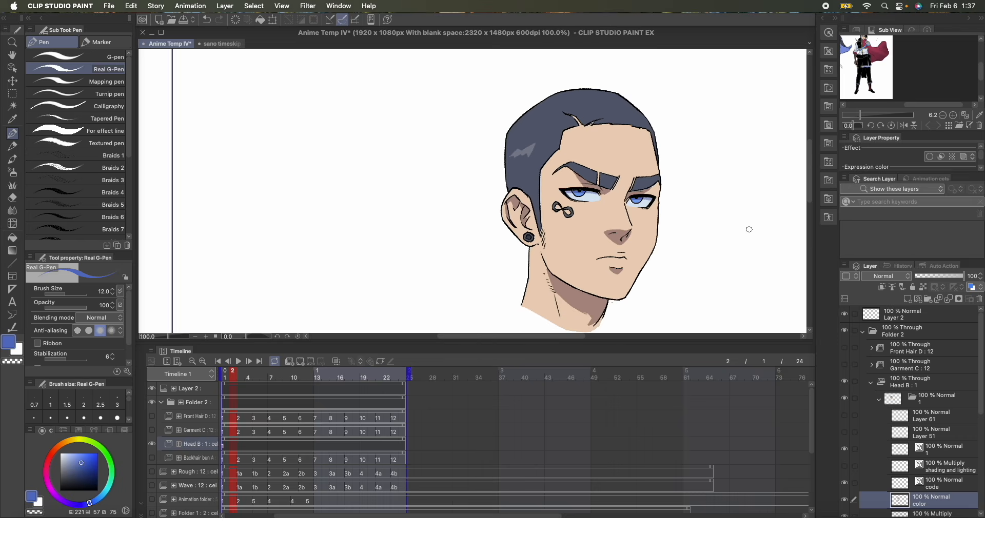
{"action": "scroll", "coordinate": [436, 97], "scroll_direction": "down", "scroll_amount": 4}
{"action": "left_click", "coordinate": [515, 105], "text": "alt"}
{"action": "scroll", "coordinate": [517, 105], "scroll_direction": "up", "scroll_amount": 6}
{"action": "left_click_drag", "start_coordinate": [458, 144], "coordinate": [450, 154]}
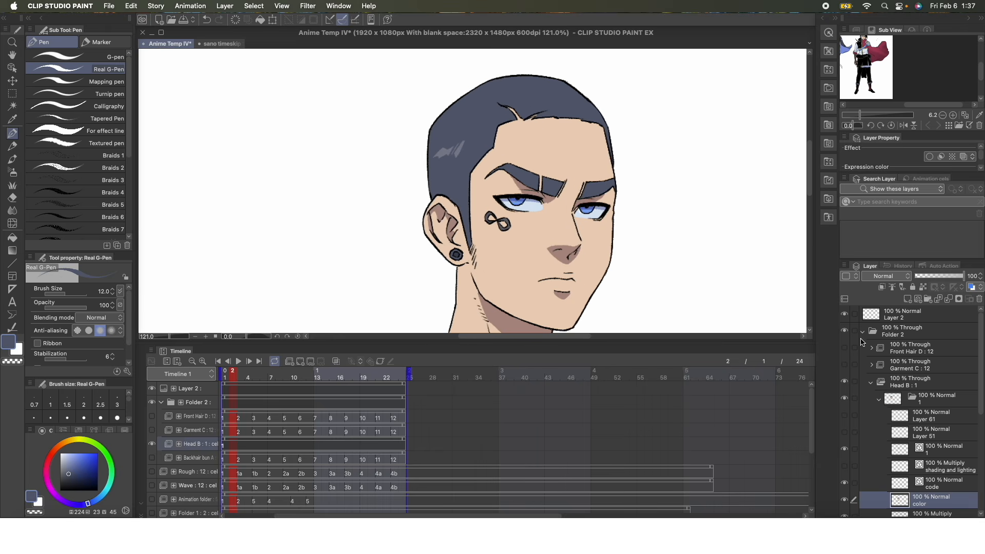
Step: Show the Front Hair D folder, expand its cel 1, and select that cel's color layer
{"action": "left_click", "coordinate": [844, 348]}
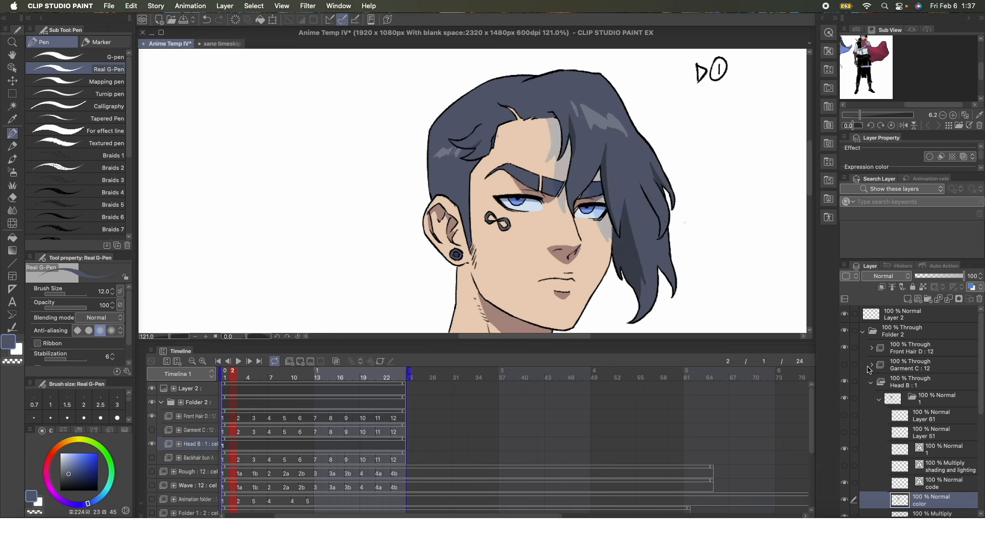
{"action": "left_click", "coordinate": [871, 348]}
{"action": "scroll", "coordinate": [925, 436], "scroll_direction": "down", "scroll_amount": 5}
{"action": "left_click", "coordinate": [925, 440]}
{"action": "left_click", "coordinate": [880, 438]}
{"action": "scroll", "coordinate": [981, 404], "scroll_direction": "down", "scroll_amount": 2}
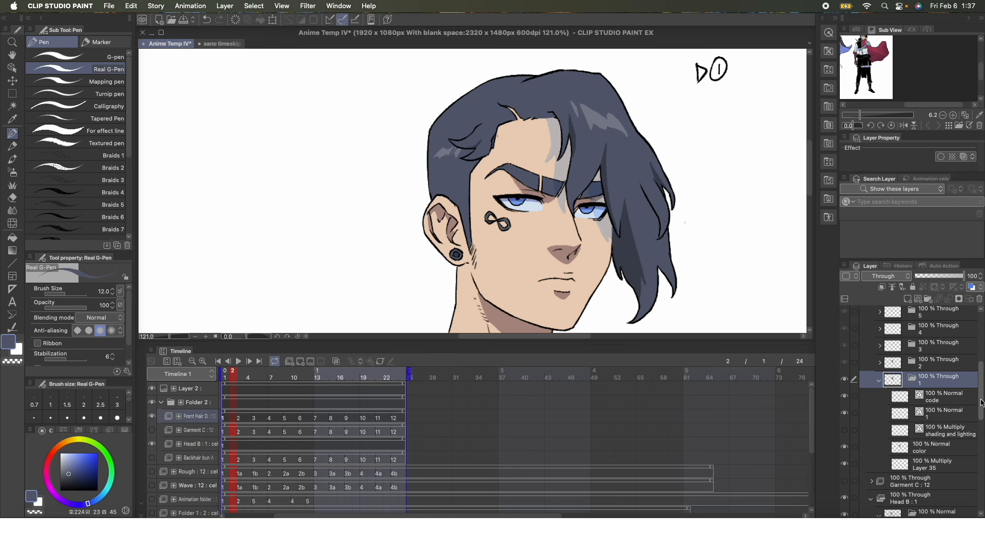
{"action": "scroll", "coordinate": [981, 404], "scroll_direction": "down", "scroll_amount": 1}
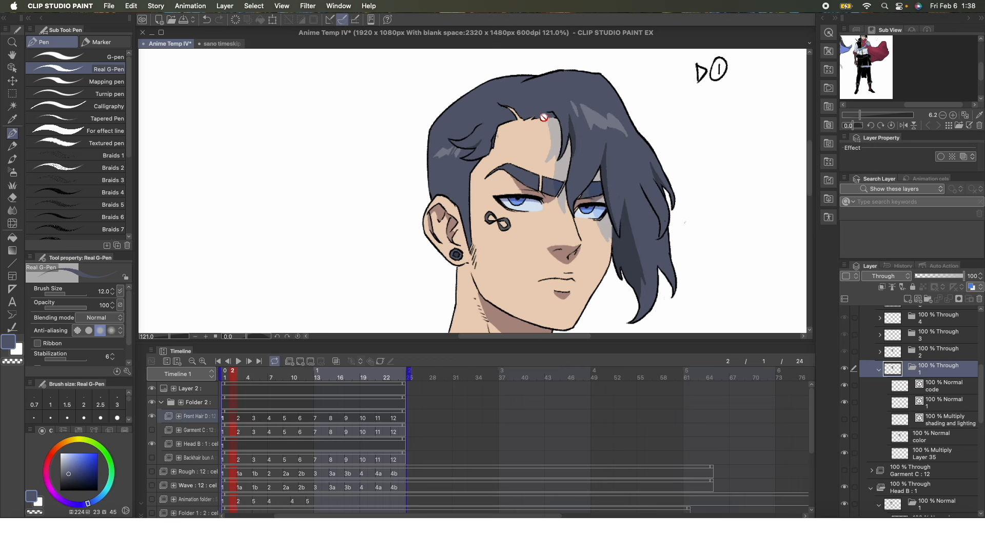
{"action": "left_click", "coordinate": [940, 440]}
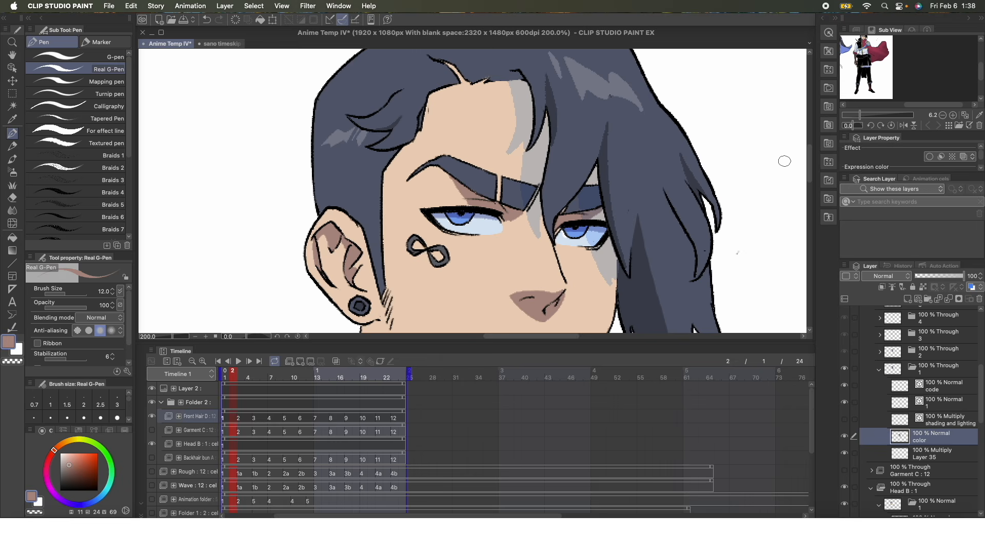
Step: Try to fill the front hair's cast shadows on the forehead with the reddish-brown skin shadow, using the shading and lighting lines as boundaries
{"action": "key", "text": "g"}
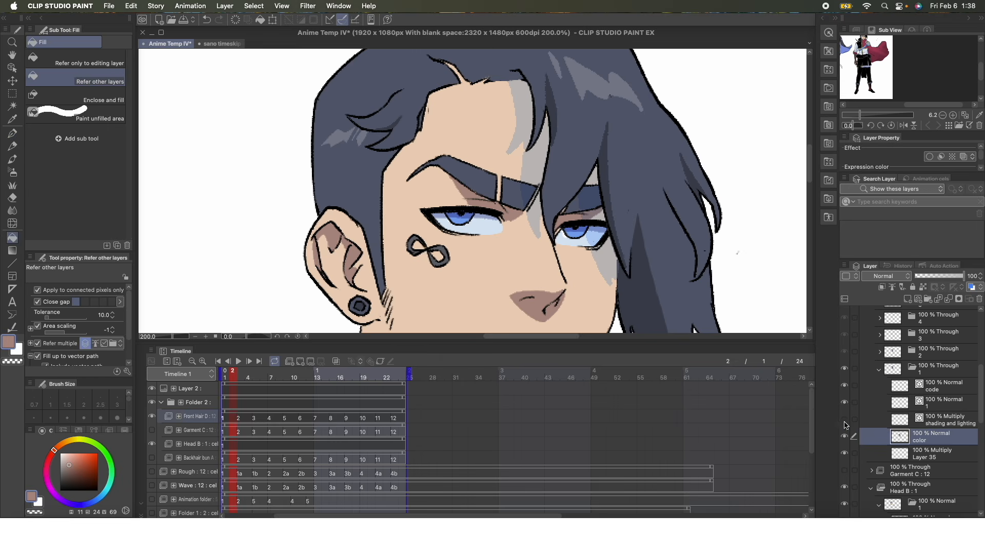
{"action": "left_click", "coordinate": [845, 420]}
{"action": "left_click", "coordinate": [543, 150]}
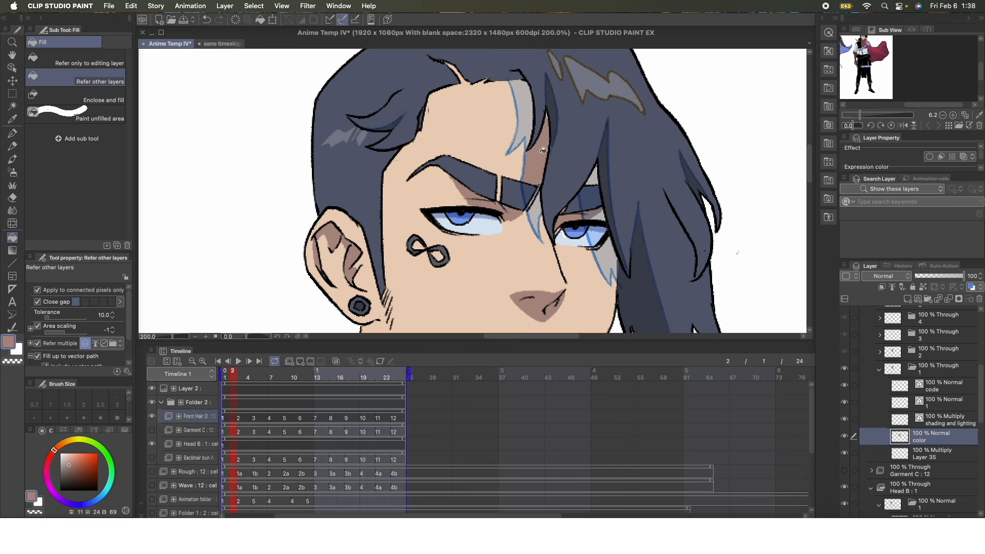
{"action": "left_click", "coordinate": [524, 119]}
{"action": "left_click", "coordinate": [540, 207]}
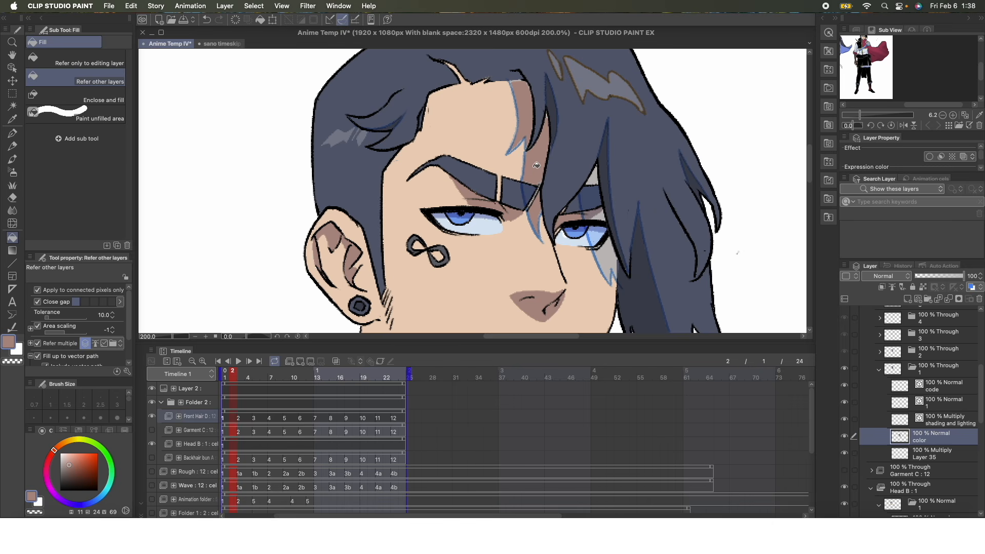
{"action": "key", "text": "p"}
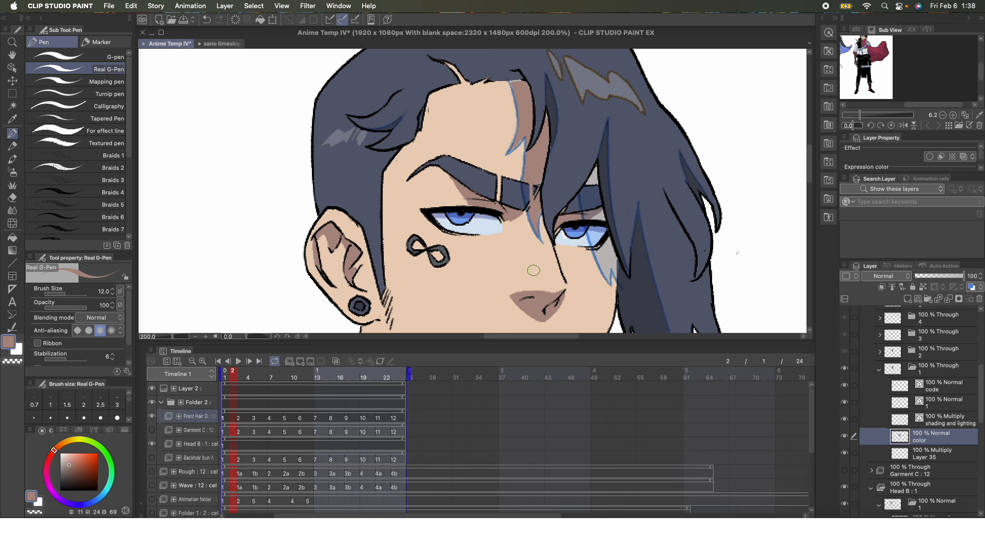
{"action": "key", "text": "super+z"}
{"action": "key", "text": "super+z"}
{"action": "key", "text": "super+z"}
{"action": "key", "text": "super+z"}
{"action": "left_click", "coordinate": [845, 419]}
Step: Hide Layer 35, the multiply shadow layer in front hair cel 1
{"action": "left_click", "coordinate": [845, 455]}
{"action": "key", "text": "super+minus"}
{"action": "key", "text": "super+minus"}
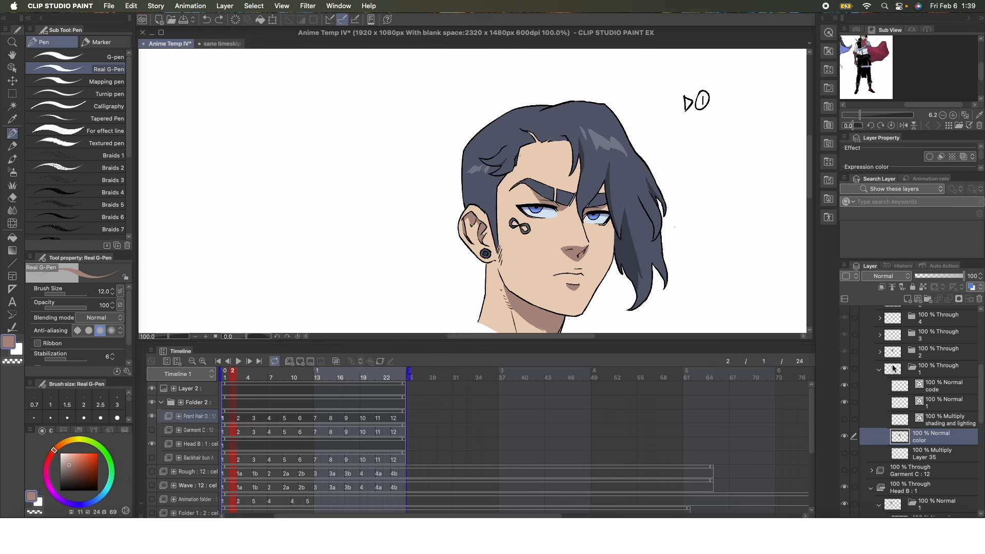
Step: Collapse front hair cel 1, and select the collapsed cel 1 folder inside Head B
{"action": "left_click", "coordinate": [879, 370]}
{"action": "left_click", "coordinate": [940, 406]}
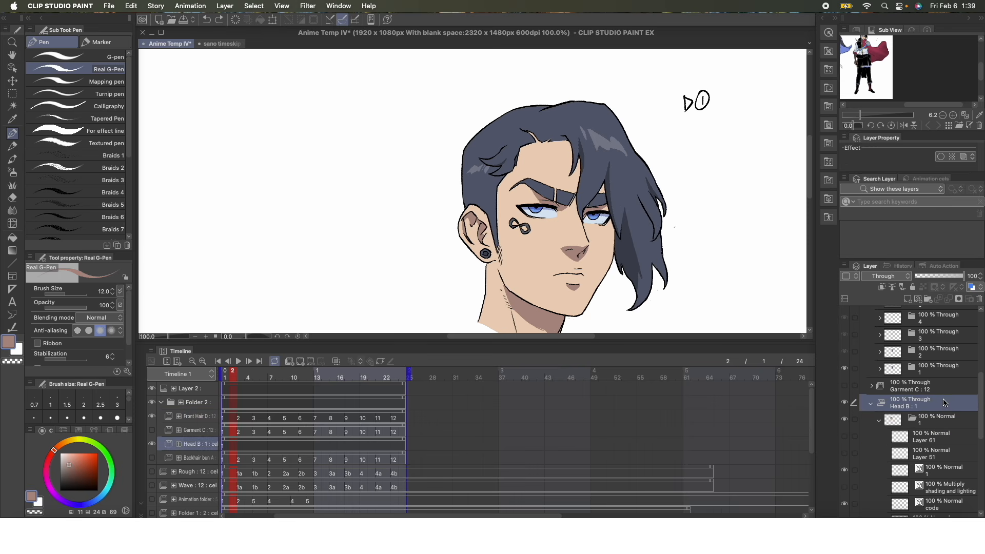
{"action": "scroll", "coordinate": [981, 417], "scroll_direction": "down", "scroll_amount": 3}
{"action": "left_click_drag", "start_coordinate": [981, 418], "coordinate": [981, 415]}
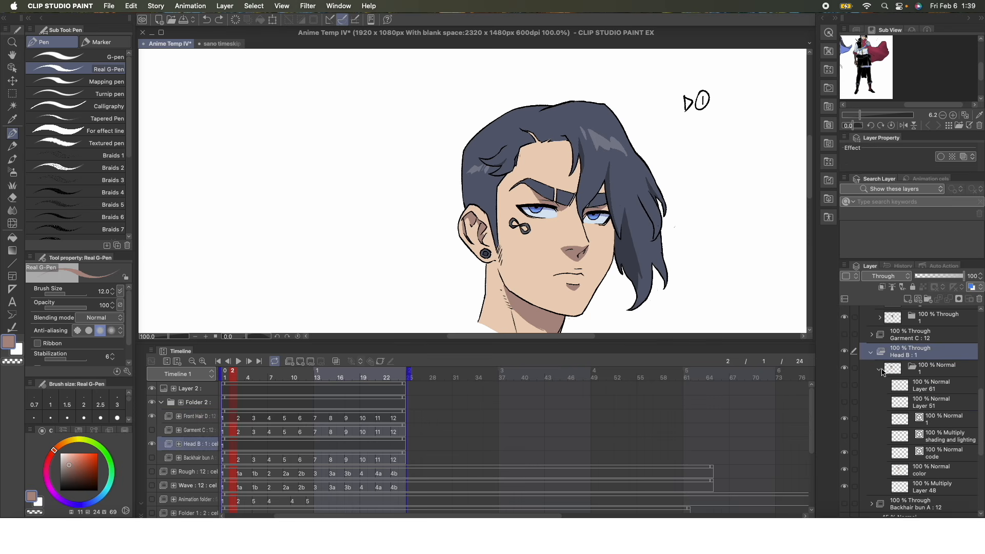
{"action": "left_click", "coordinate": [880, 373]}
{"action": "left_click", "coordinate": [929, 369]}
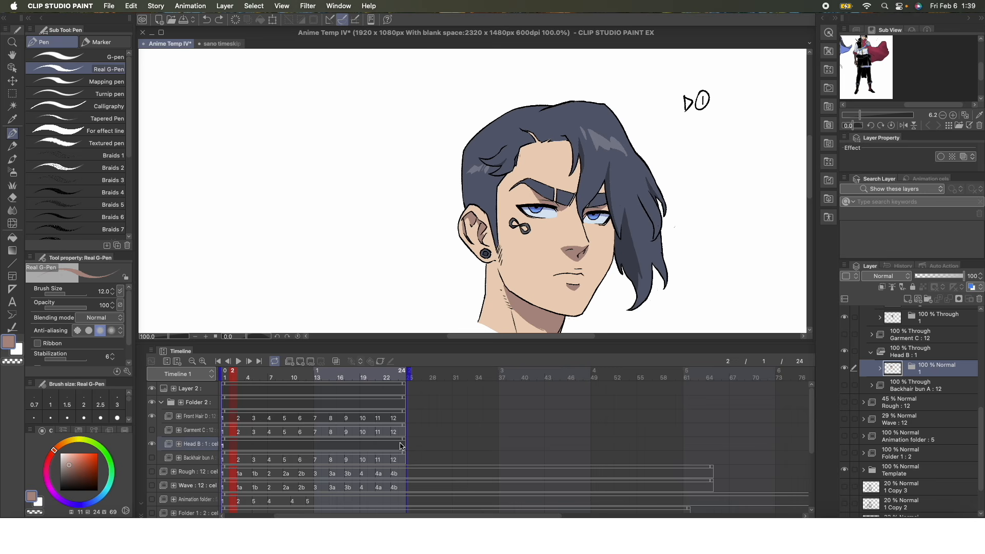
Step: Copy the head's cel 1 folder and paste it eleven times inside Head B to make twelve head cels
{"action": "key", "text": "super+c"}
{"action": "key", "text": "super+v"}
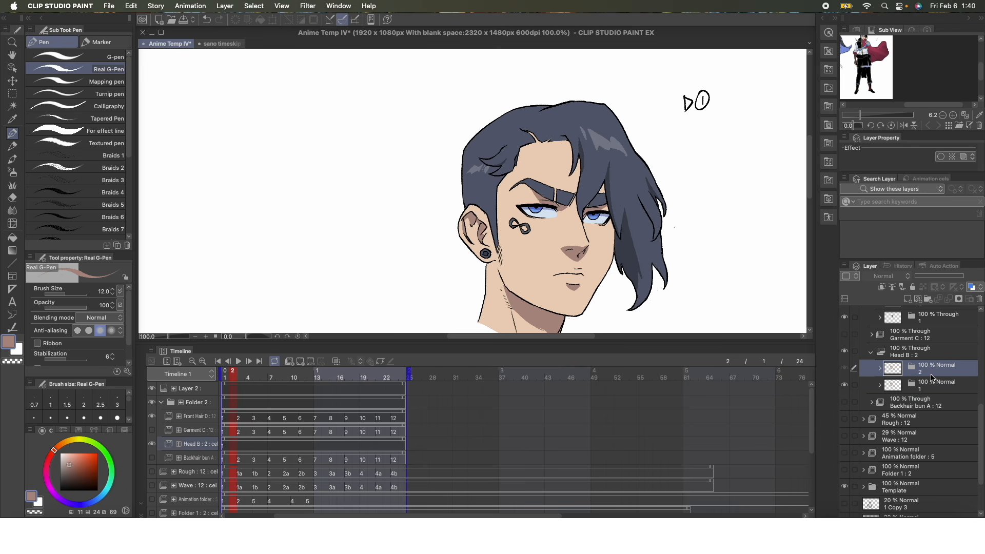
{"action": "key", "text": "super+v"}
{"action": "key", "text": "super+v"}
{"action": "key", "text": "super+v"}
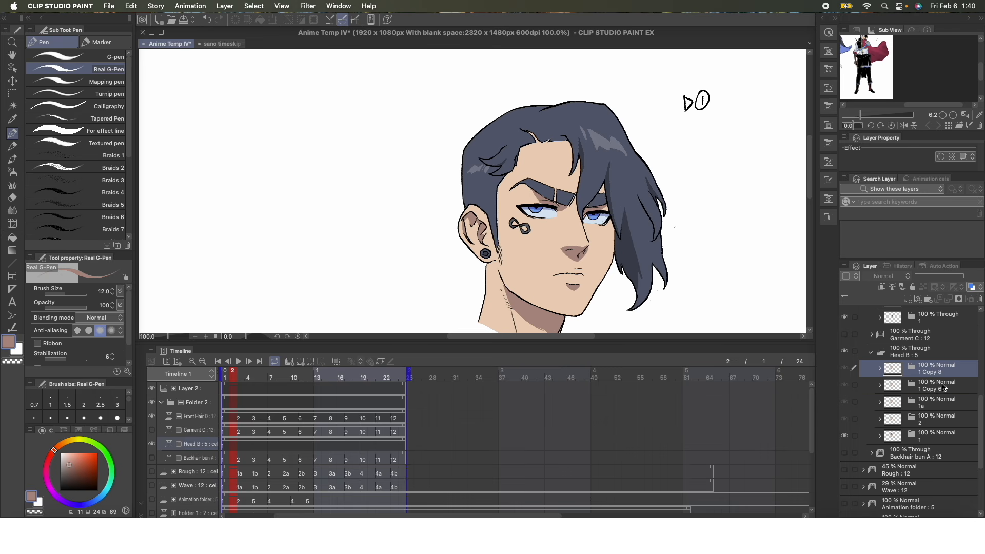
{"action": "key", "text": "super+v"}
{"action": "key", "text": "super+v"}
{"action": "key", "text": "super+v"}
{"action": "key", "text": "super+v"}
{"action": "key", "text": "super+v"}
{"action": "key", "text": "super+v"}
{"action": "key", "text": "super+v"}
Step: Assign head cels 2, 1a and 1 Copy 6 to frames 3, 5 and 7 of the Head B track
{"action": "left_click", "coordinate": [241, 453]}
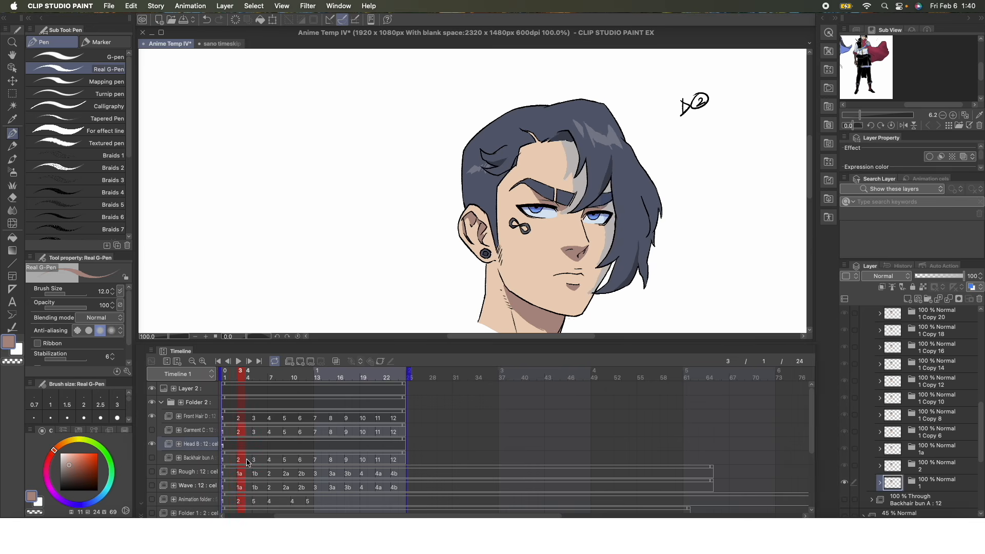
{"action": "left_click", "coordinate": [309, 360]}
{"action": "left_click", "coordinate": [433, 236]}
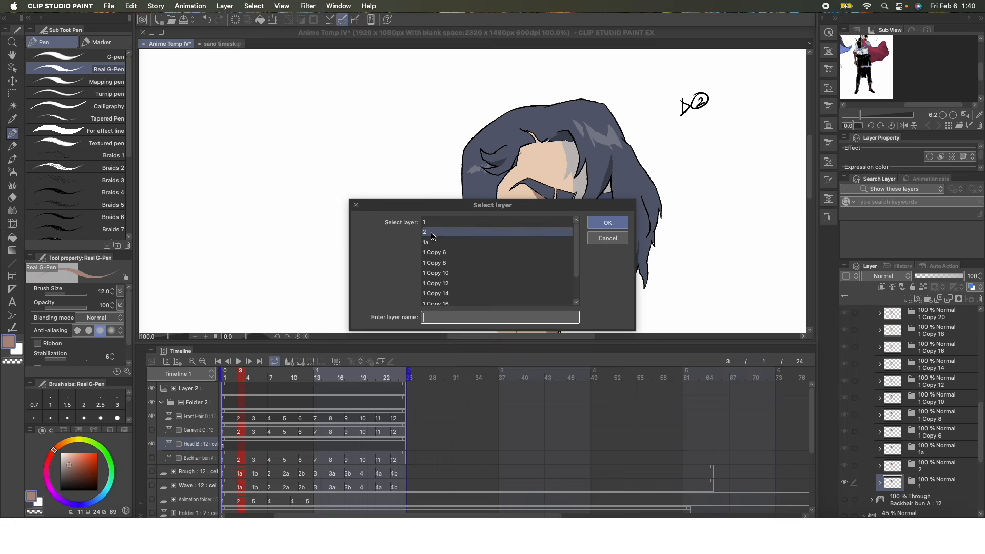
{"action": "left_click", "coordinate": [615, 226]}
{"action": "left_click", "coordinate": [472, 242]}
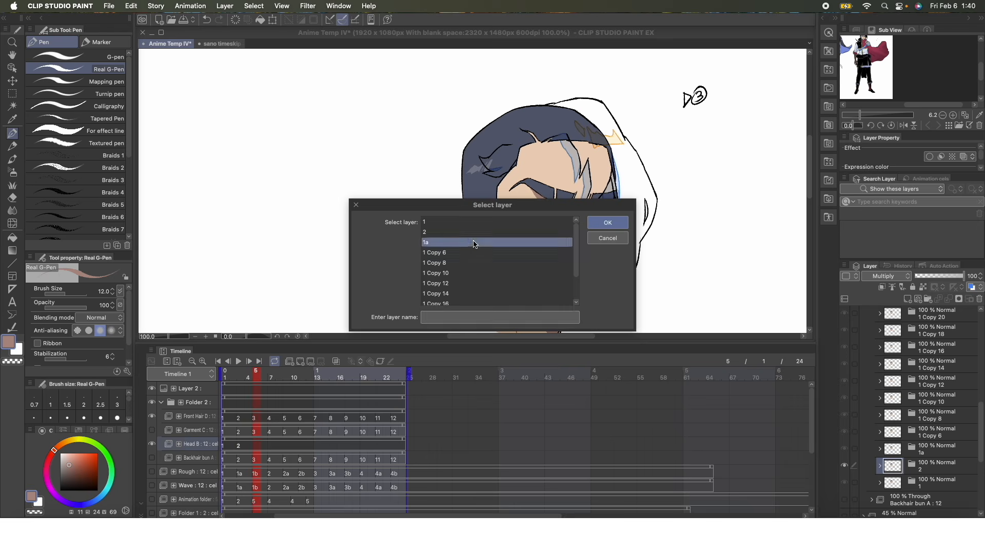
{"action": "left_click", "coordinate": [610, 224]}
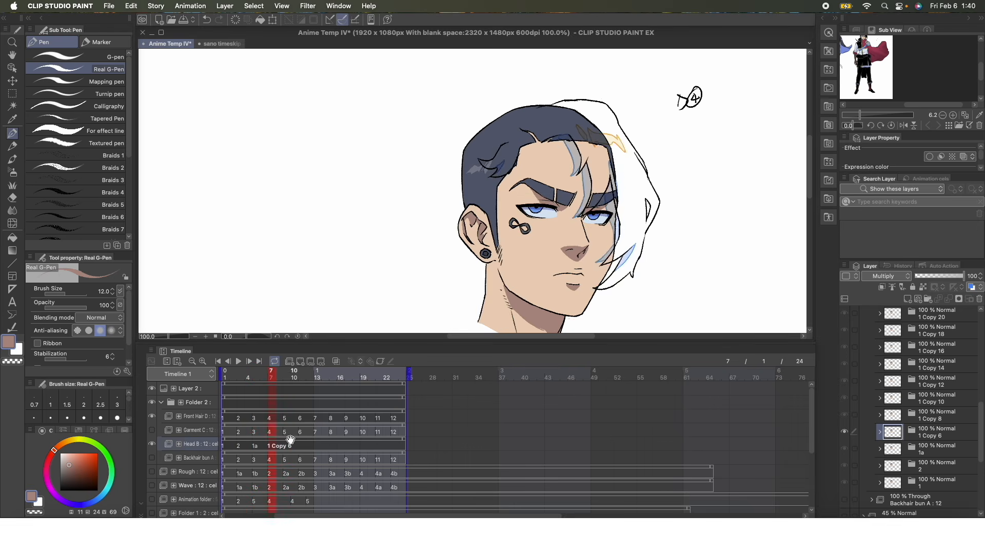
Step: Assign the remaining head copies, 1 Copy 8 through 1 Copy 22, to every second Head B frame from 9 to 23
{"action": "left_click", "coordinate": [287, 445]}
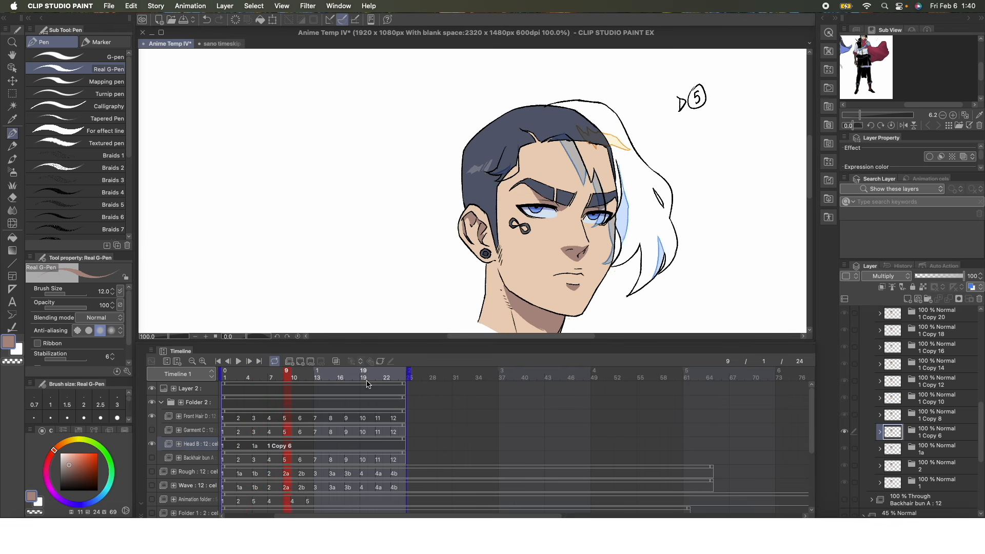
{"action": "left_click", "coordinate": [310, 361]}
{"action": "left_click", "coordinate": [487, 264]}
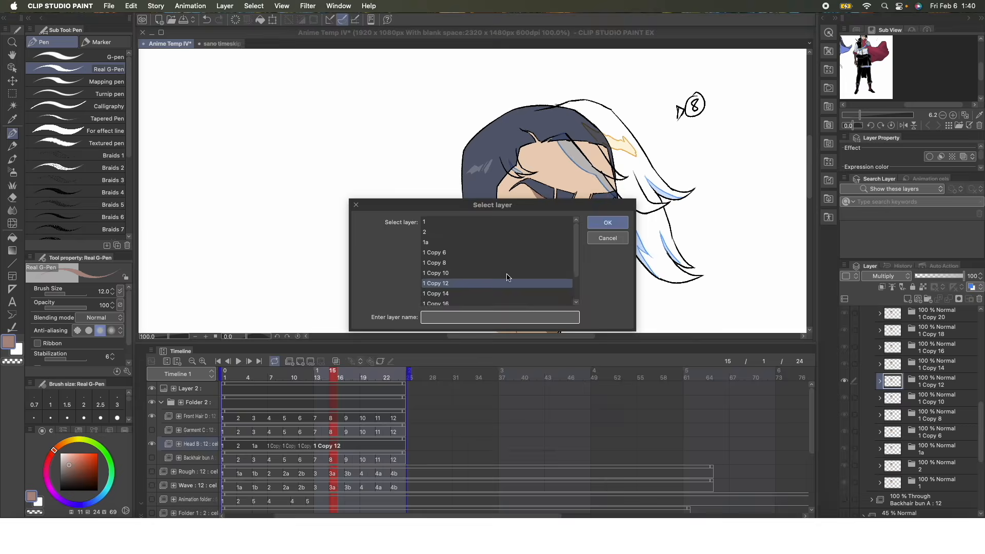
{"action": "left_click", "coordinate": [336, 361]}
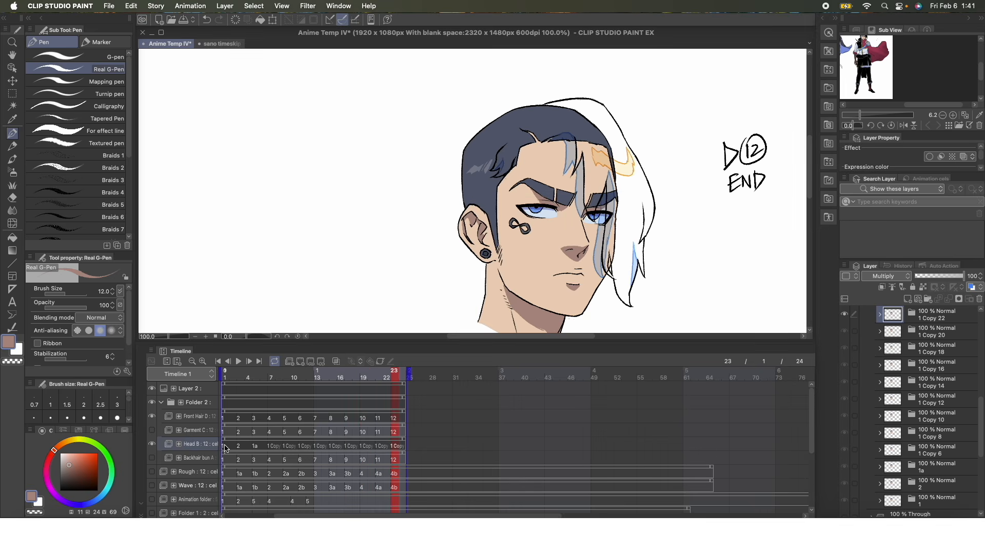
Step: Rename the Head B cels in timeline order, starting from the first frame
{"action": "left_click", "coordinate": [225, 449]}
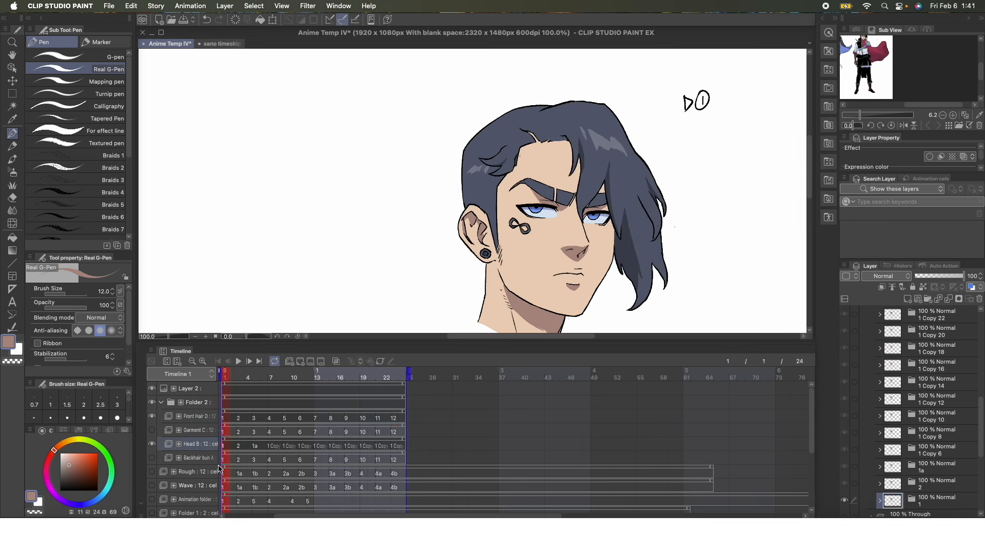
{"action": "left_click", "coordinate": [191, 6]}
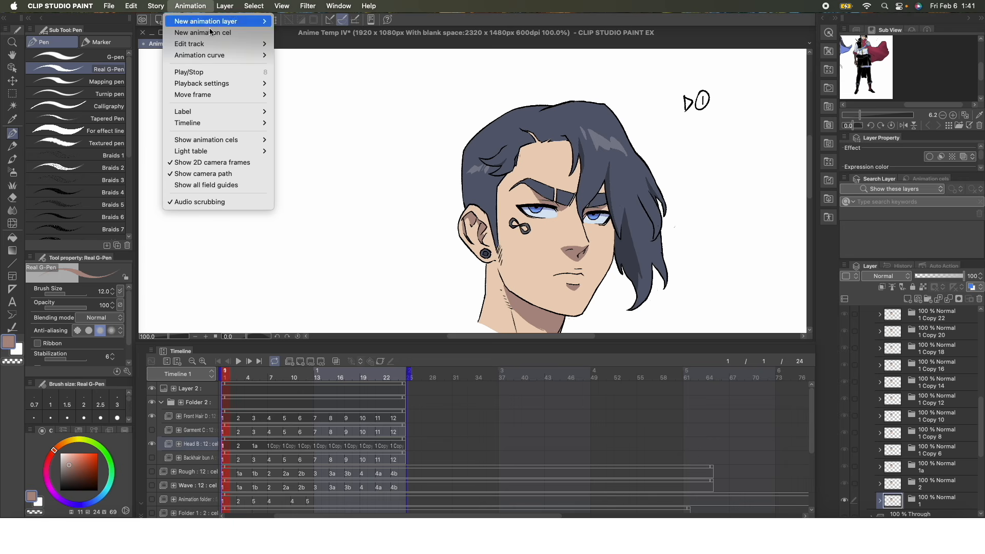
{"action": "mouse_move", "coordinate": [247, 45]}
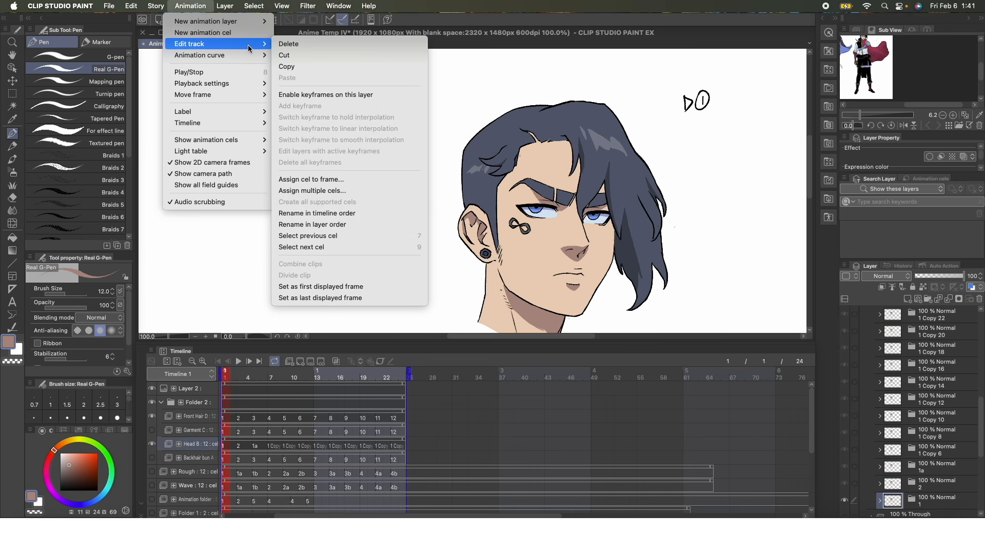
{"action": "left_click", "coordinate": [354, 213]}
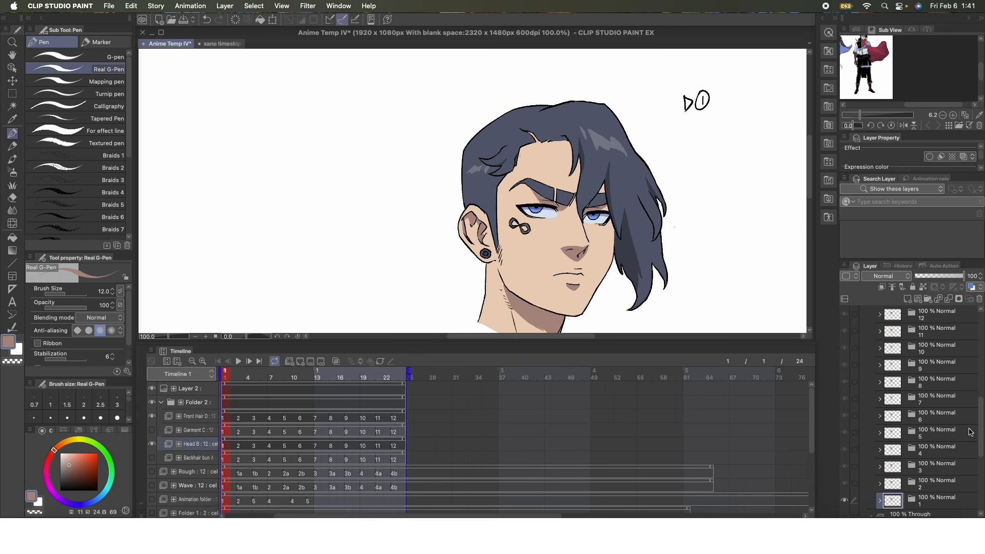
Step: Go through the renamed Head B cels, expand head cel 1 and select its color layer
{"action": "scroll", "coordinate": [981, 406], "scroll_direction": "up", "scroll_amount": 3}
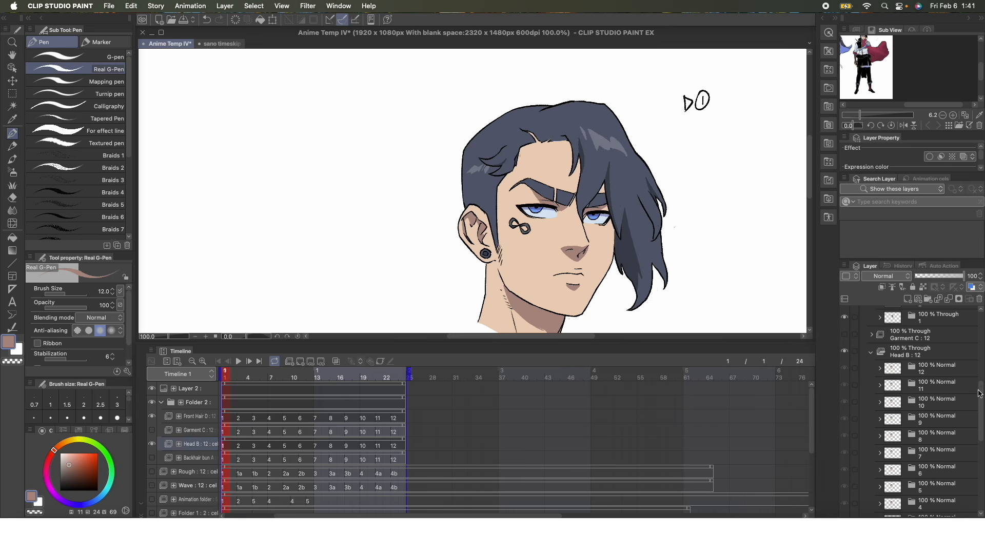
{"action": "scroll", "coordinate": [965, 390], "scroll_direction": "down", "scroll_amount": 1}
{"action": "left_click", "coordinate": [950, 359]}
{"action": "left_click", "coordinate": [950, 375]}
{"action": "left_click", "coordinate": [949, 396]}
{"action": "left_click", "coordinate": [949, 411]}
{"action": "left_click", "coordinate": [949, 428]}
{"action": "left_click", "coordinate": [948, 444]}
{"action": "left_click_drag", "start_coordinate": [980, 410], "coordinate": [981, 463]}
{"action": "left_click", "coordinate": [941, 465]}
{"action": "left_click", "coordinate": [947, 459]}
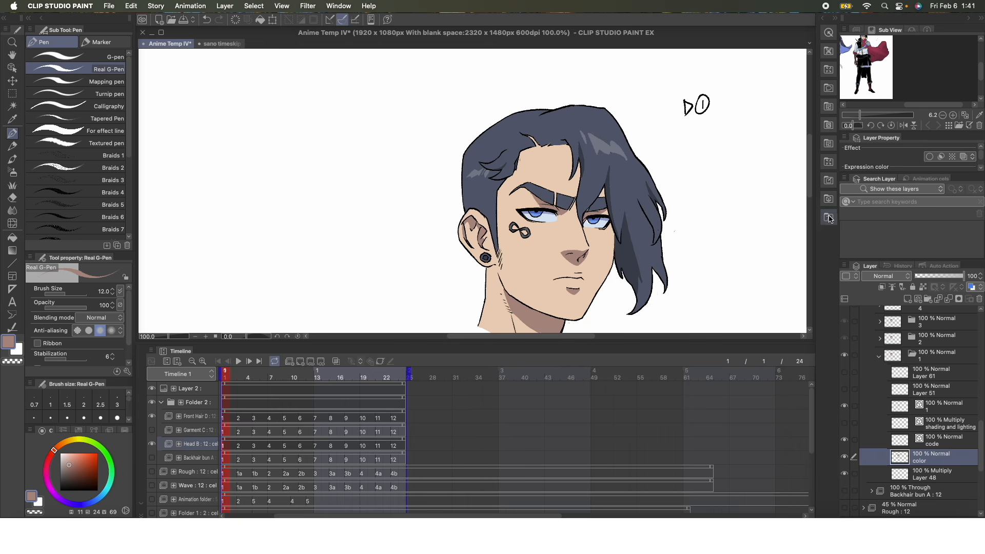
Step: In front hair cel 1, show the shading and lighting lines and hide Layer 35, and reselect head cel 1's color layer
{"action": "scroll", "coordinate": [981, 391], "scroll_direction": "up", "scroll_amount": 10}
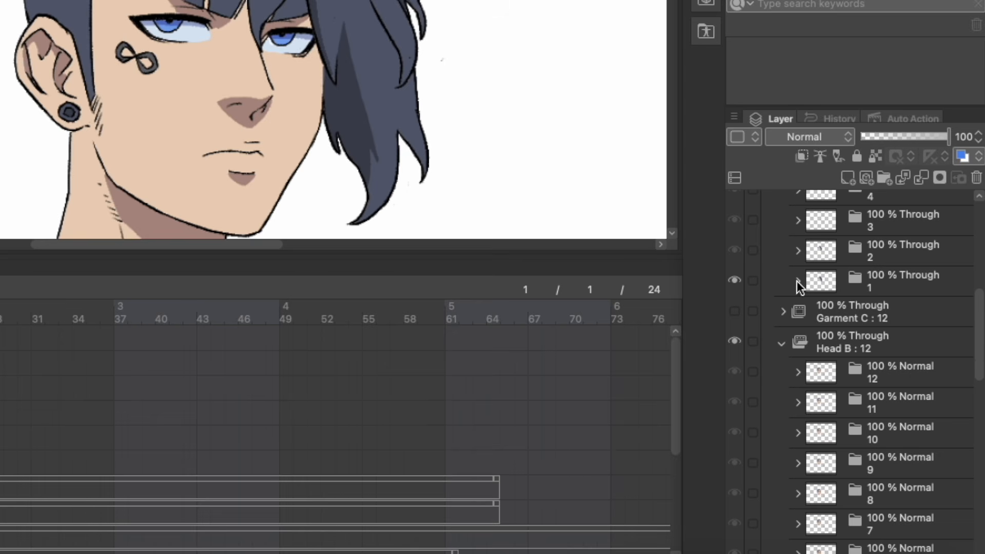
{"action": "left_click", "coordinate": [797, 280]}
{"action": "left_click", "coordinate": [735, 371]}
{"action": "left_click_drag", "start_coordinate": [983, 378], "coordinate": [983, 378]}
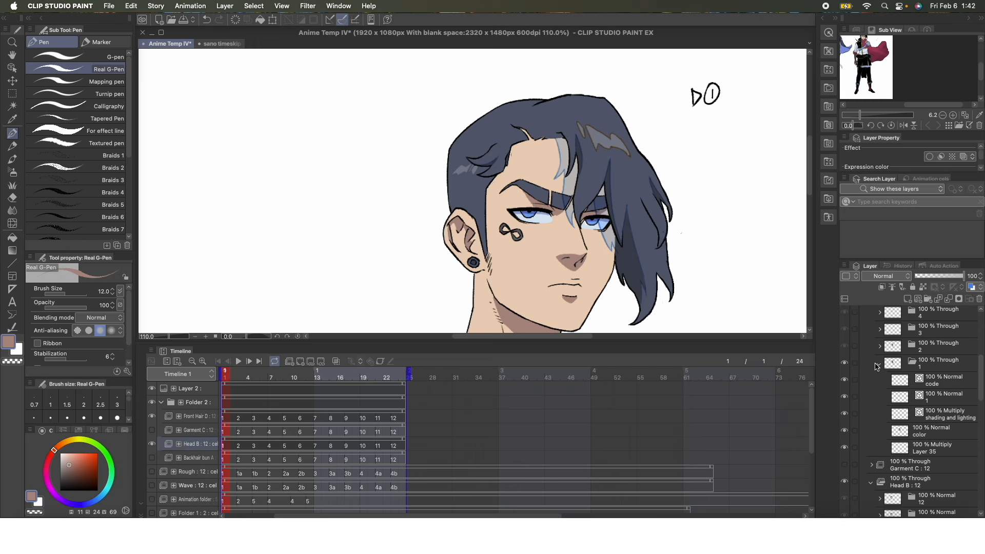
{"action": "left_click", "coordinate": [846, 448]}
{"action": "left_click_drag", "start_coordinate": [981, 380], "coordinate": [942, 458]}
{"action": "left_click", "coordinate": [949, 461]}
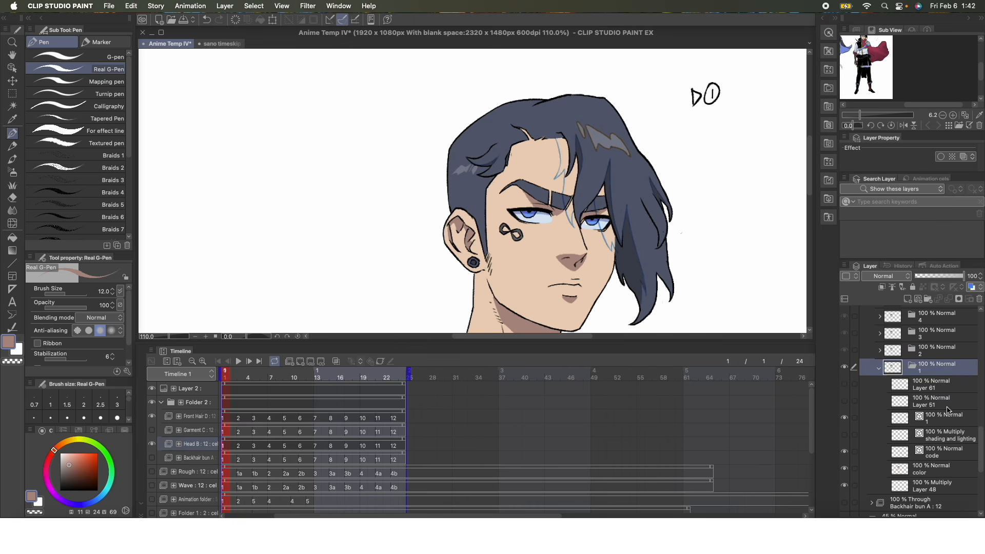
{"action": "left_click", "coordinate": [935, 475]}
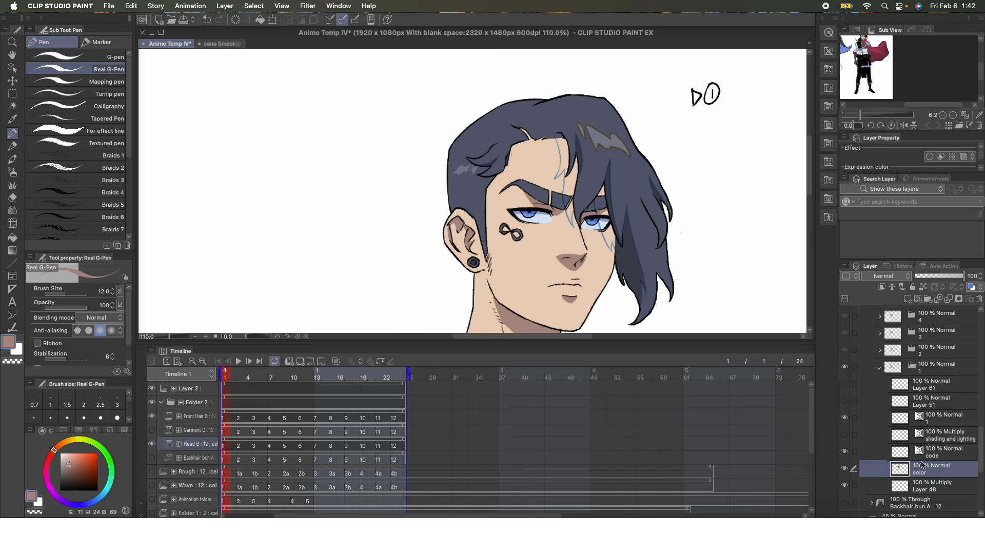
Step: Fill the front hair's cast shadows on the forehead and face with the reddish-brown skin shadow, referring to other layers
{"action": "scroll", "coordinate": [573, 161], "scroll_direction": "up", "scroll_amount": 5}
{"action": "key", "text": "g"}
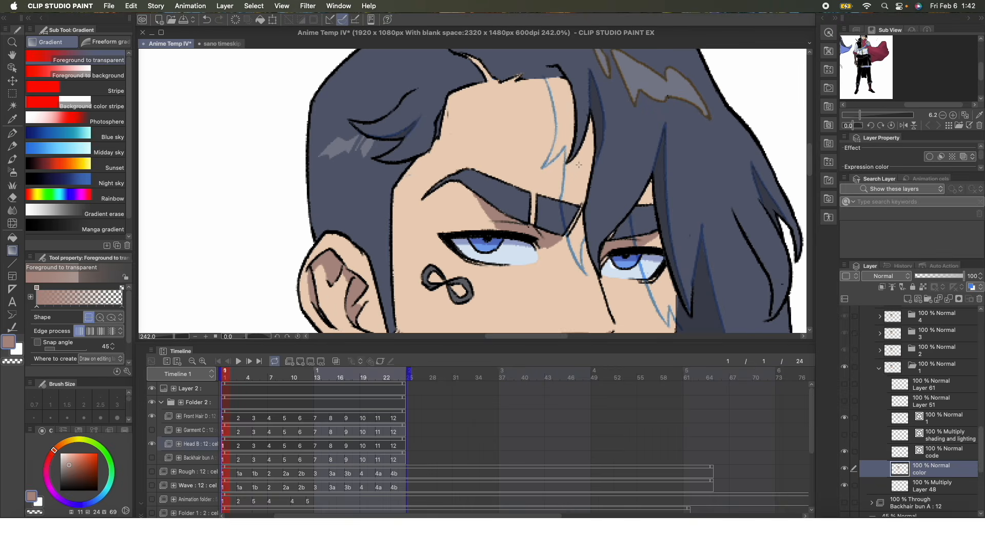
{"action": "key", "text": "g"}
{"action": "left_click", "coordinate": [577, 145]}
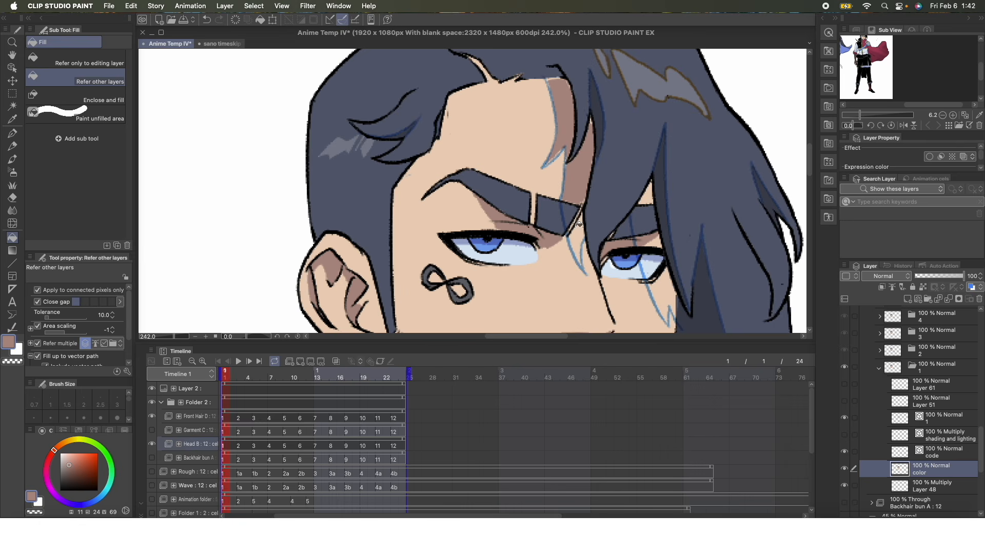
Step: Paint the cast shadow across the inner eyebrow in the dark hair shadow color, and hide the front hair's shading and lighting lines
{"action": "key", "text": "p"}
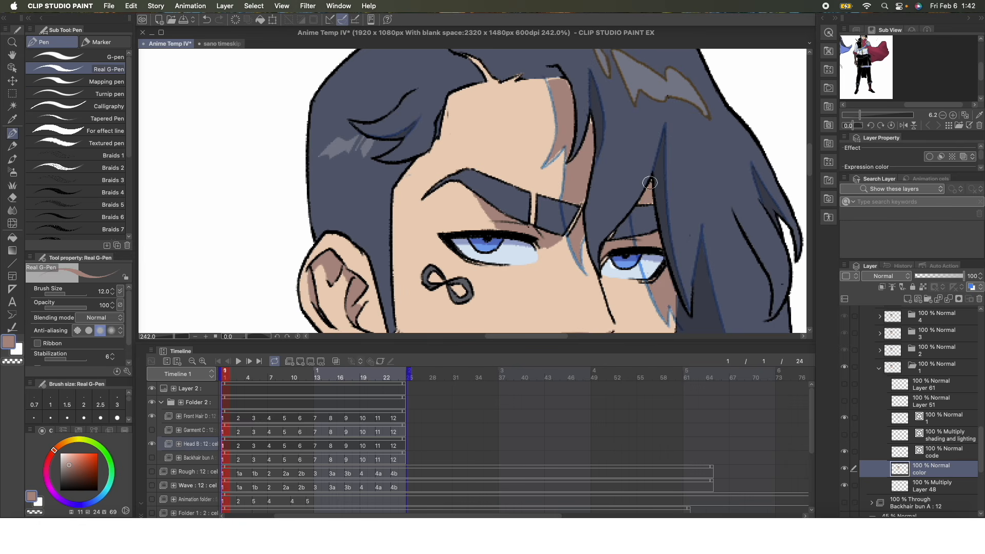
{"action": "left_click", "coordinate": [602, 107], "text": "alt"}
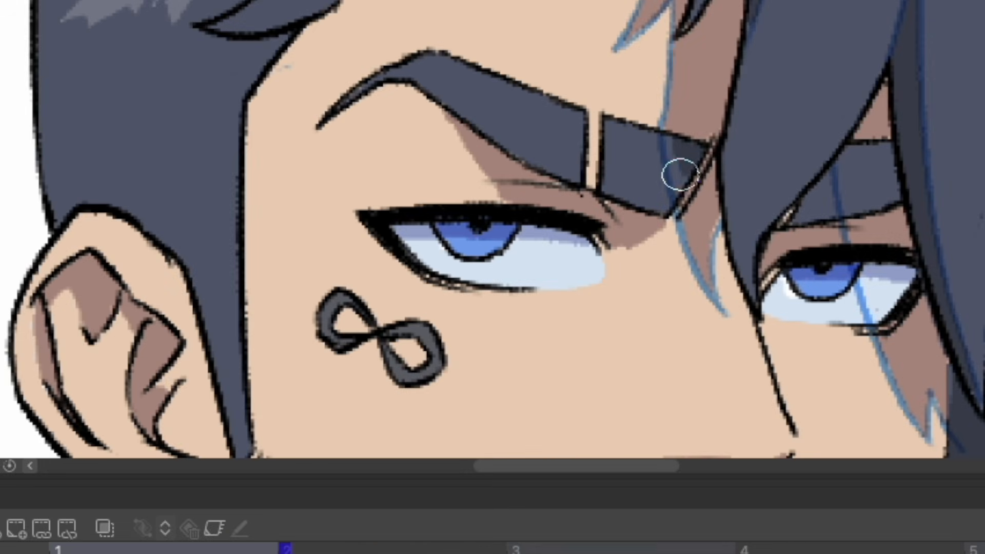
{"action": "left_click_drag", "start_coordinate": [671, 138], "coordinate": [675, 195]}
{"action": "left_click_drag", "start_coordinate": [980, 428], "coordinate": [978, 370]}
{"action": "left_click", "coordinate": [949, 445]}
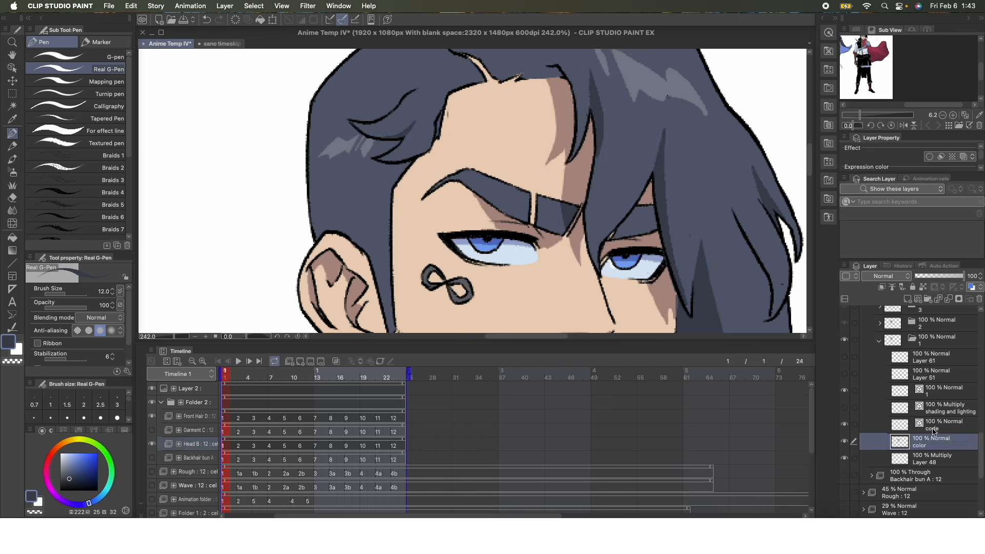
Step: Shade the far eye in blue-violet and its eyebrow in dark hair shadow where the front hair covers them
{"action": "left_click", "coordinate": [810, 189]}
{"action": "left_click", "coordinate": [657, 237], "text": "alt"}
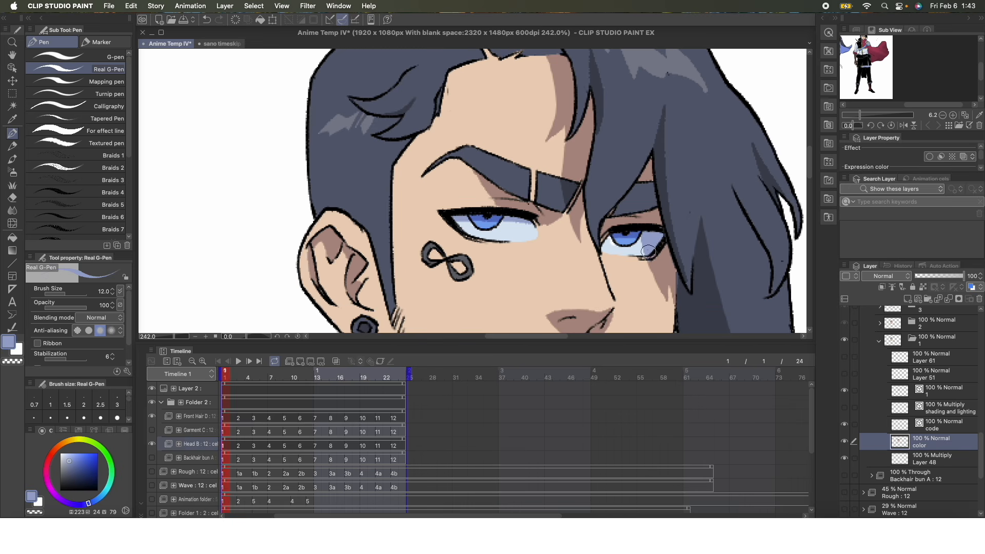
{"action": "left_click", "coordinate": [639, 198], "text": "alt"}
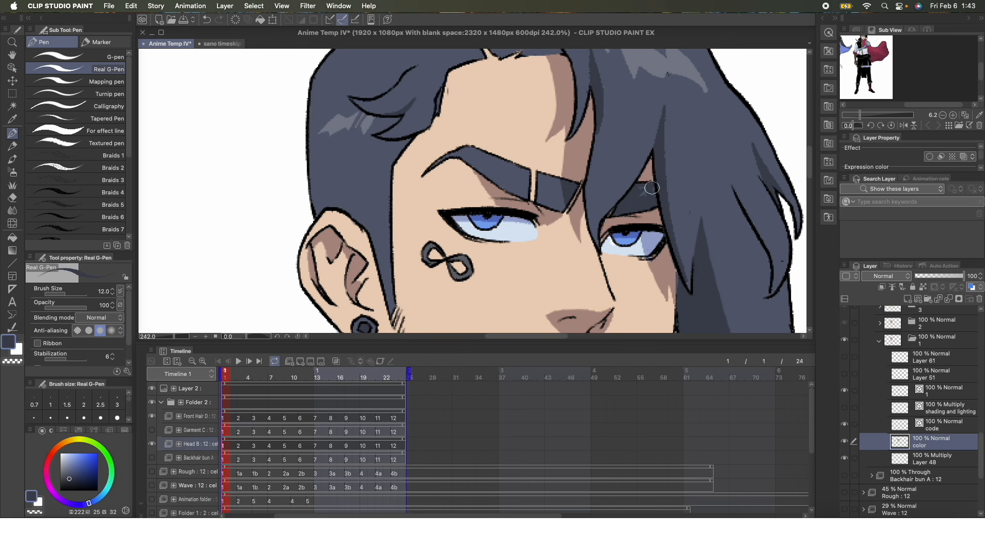
{"action": "scroll", "coordinate": [640, 197], "scroll_direction": "down", "scroll_amount": 5}
{"action": "left_click", "coordinate": [608, 214], "text": "alt"}
Step: Toggle the Front Hair D folder off and on to check the cast shadows on the head underneath
{"action": "scroll", "coordinate": [906, 347], "scroll_direction": "up", "scroll_amount": 10}
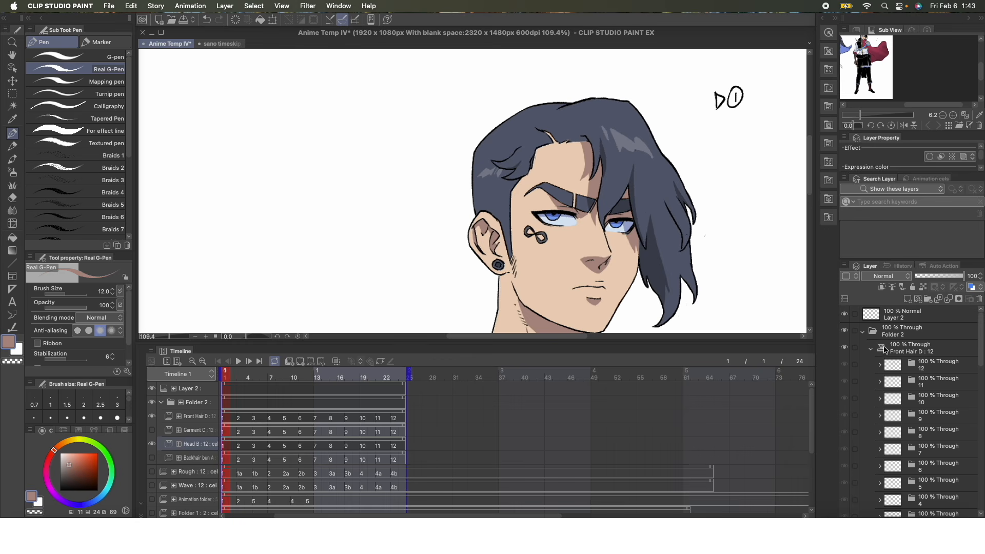
{"action": "left_click", "coordinate": [845, 349]}
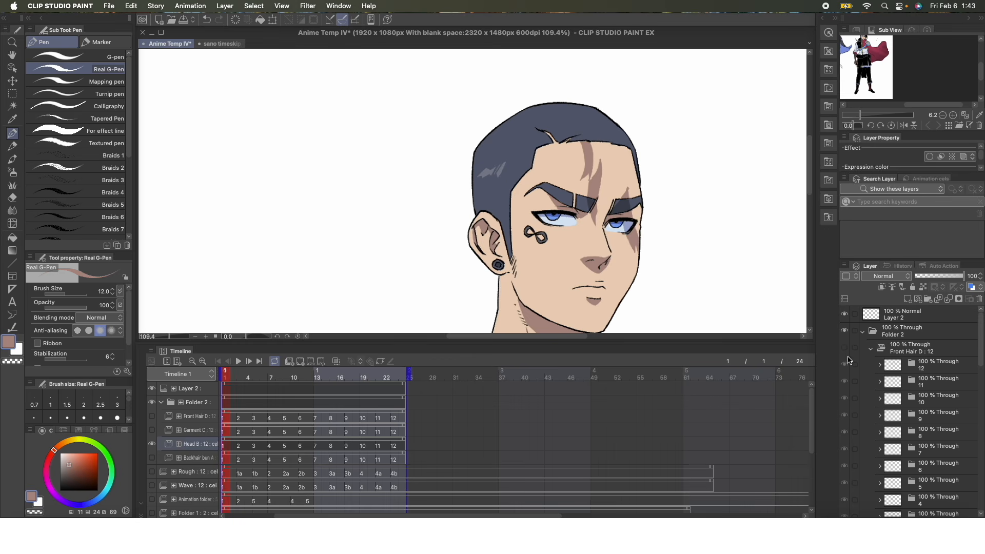
{"action": "left_click", "coordinate": [845, 349]}
{"action": "left_click_drag", "start_coordinate": [982, 354], "coordinate": [982, 365]}
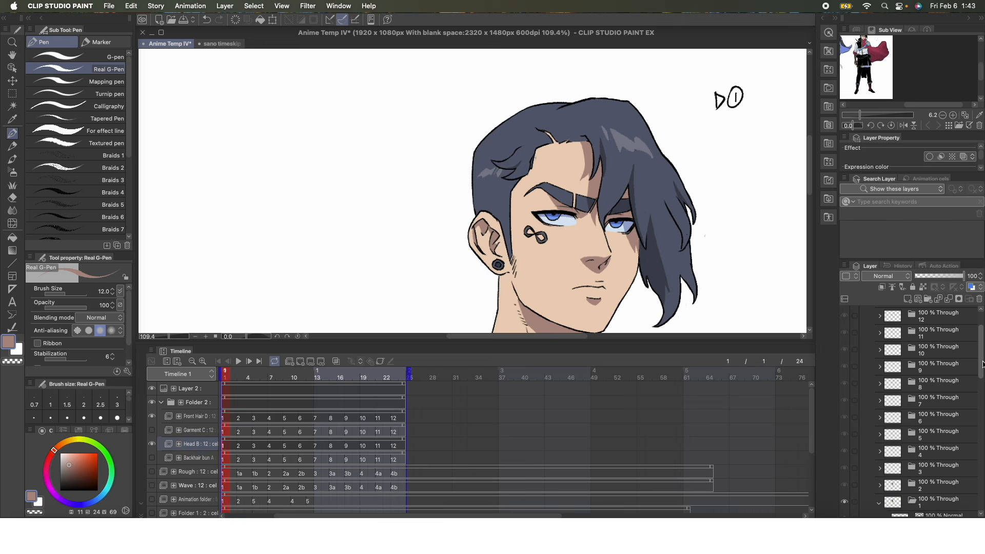
{"action": "scroll", "coordinate": [983, 366], "scroll_direction": "down", "scroll_amount": 3}
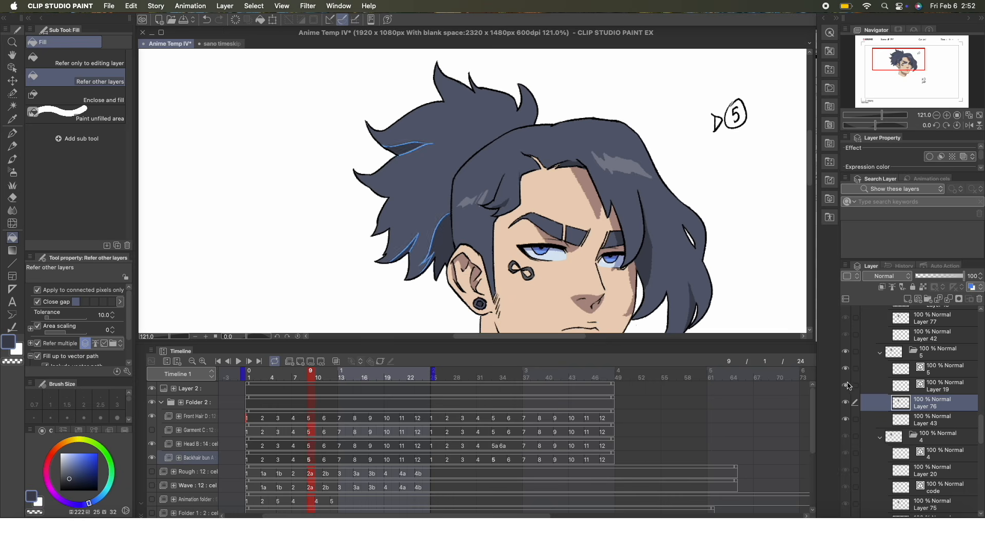
Step: Fill the ponytail shadows in Backhair bun cels 5, 4 and 3 with dark hair shadow, using the blue lines as boundaries
{"action": "key", "text": "p"}
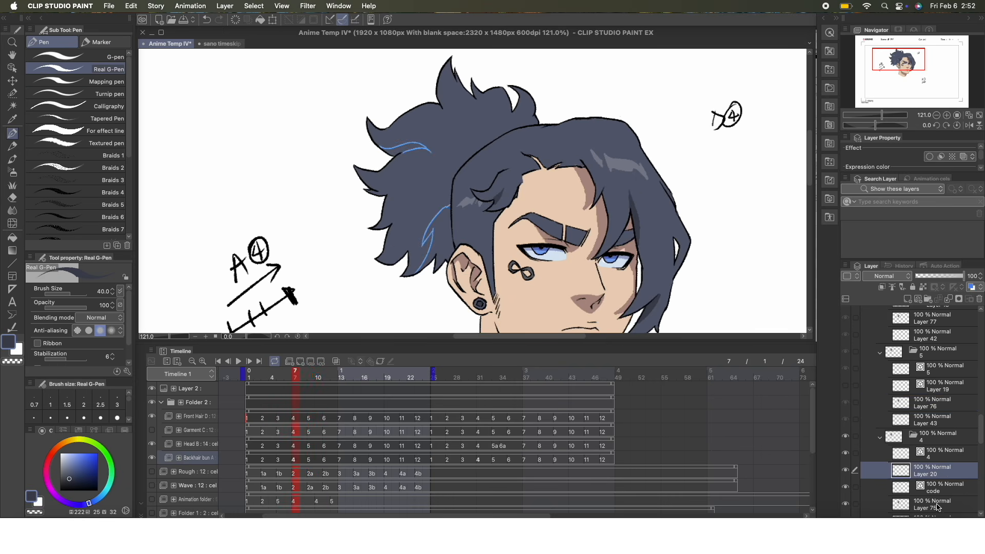
{"action": "key", "text": "g"}
{"action": "left_click", "coordinate": [846, 403]}
{"action": "key", "text": "comma"}
{"action": "left_click", "coordinate": [414, 153]}
{"action": "key", "text": "super+z"}
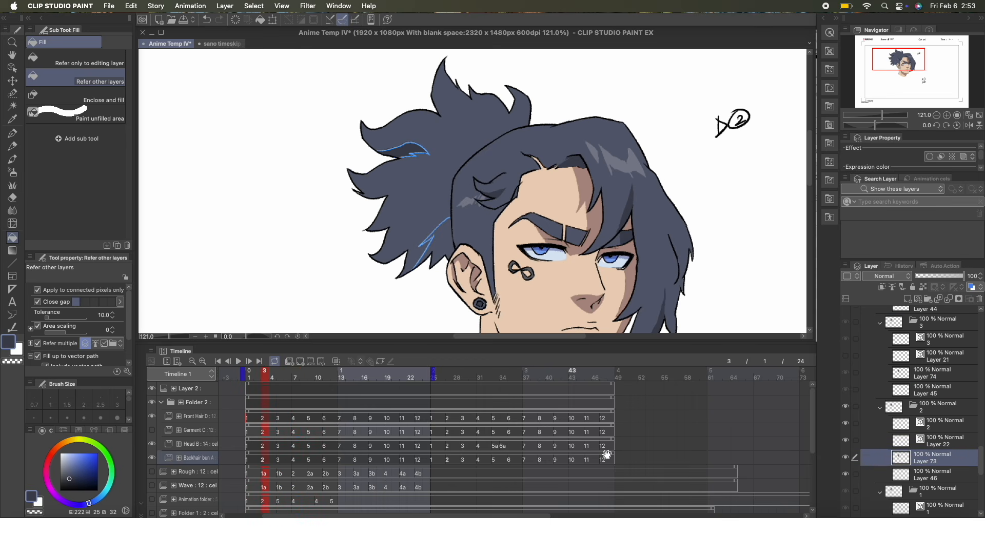
Step: Fill the ponytail shadows in Backhair bun cels 2 and 1 with dark hair shadow, and hide their blue shading lines
{"action": "key", "text": "p"}
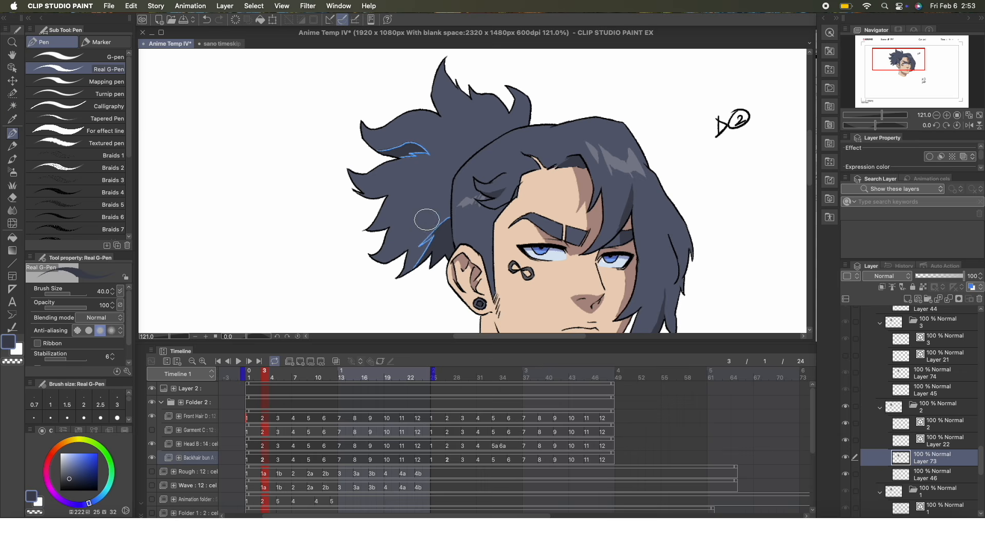
{"action": "left_click", "coordinate": [845, 440]}
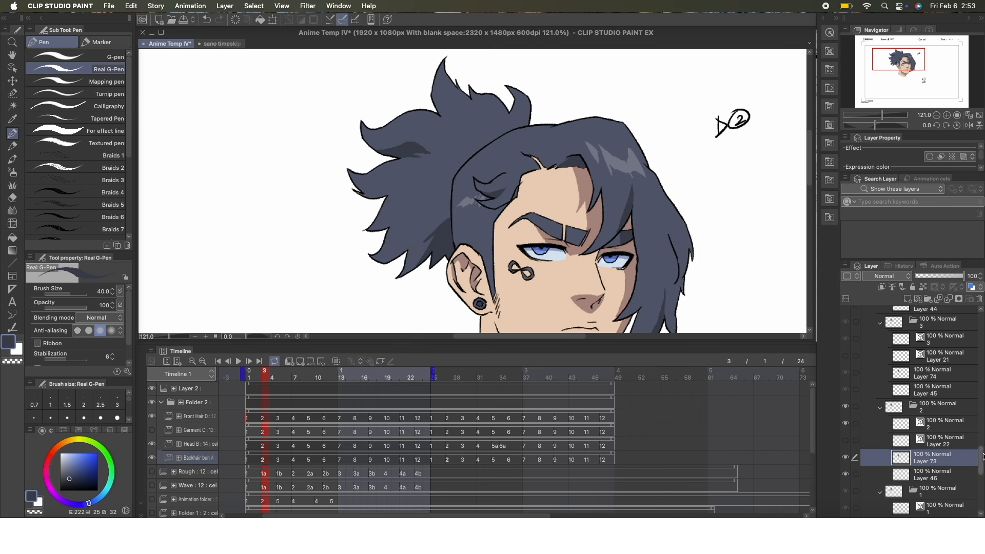
{"action": "key", "text": "comma"}
{"action": "key", "text": "comma"}
{"action": "key", "text": "g"}
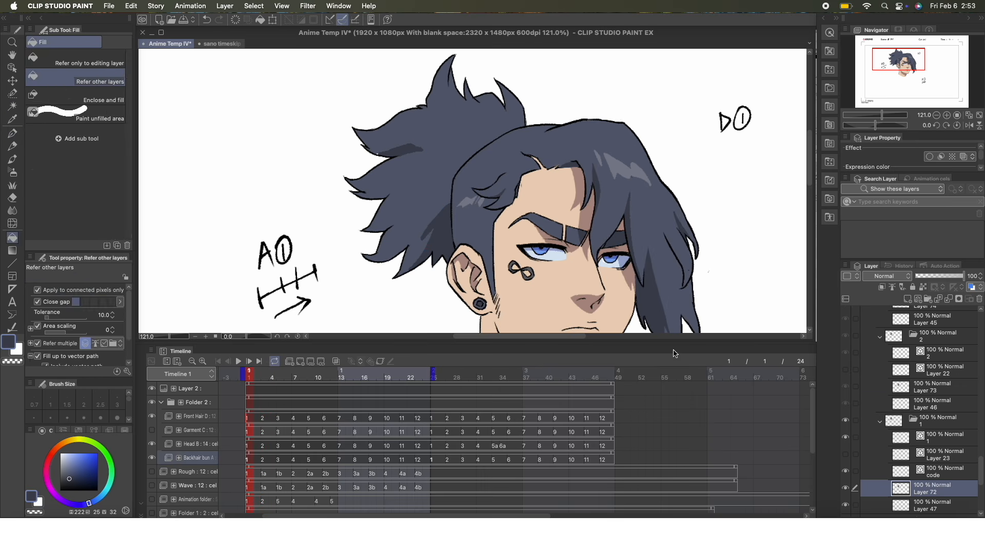
Step: Draw a rough-edged and a smooth pen test stroke in the dark hair shadow color on the empty canvas beside the ponytail
{"action": "key", "text": "p"}
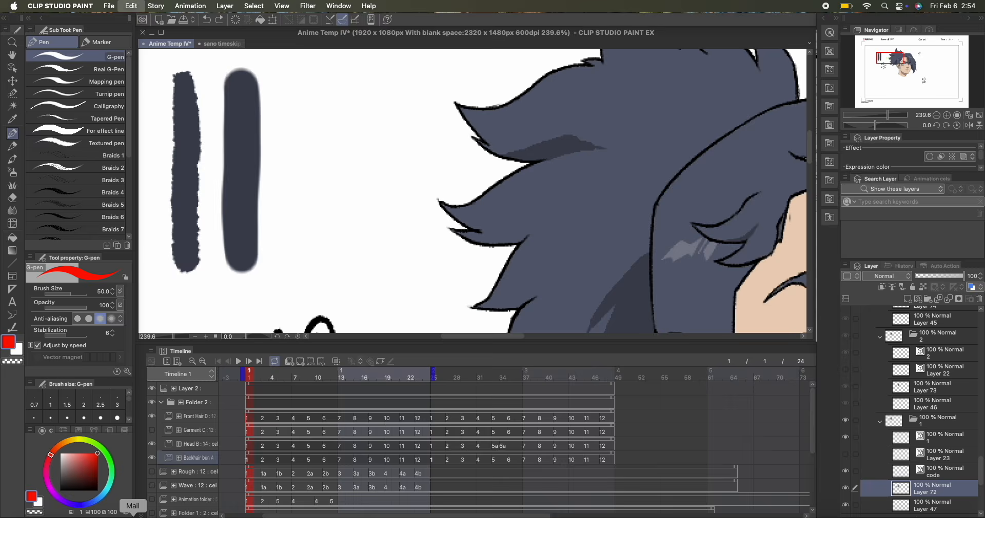
{"action": "scroll", "coordinate": [606, 267], "scroll_direction": "down", "scroll_amount": 5}
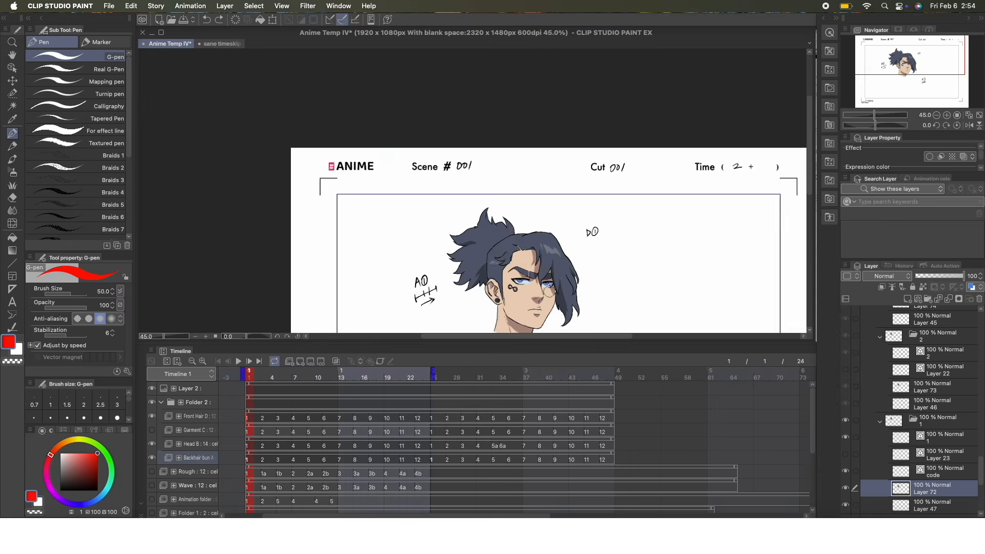
Step: Sample the base hair color from the ponytail in cel 1 and switch to the Real G-Pen
{"action": "scroll", "coordinate": [606, 267], "scroll_direction": "up", "scroll_amount": 3}
{"action": "scroll", "coordinate": [605, 267], "scroll_direction": "down", "scroll_amount": 2}
{"action": "scroll", "coordinate": [606, 264], "scroll_direction": "up", "scroll_amount": 1}
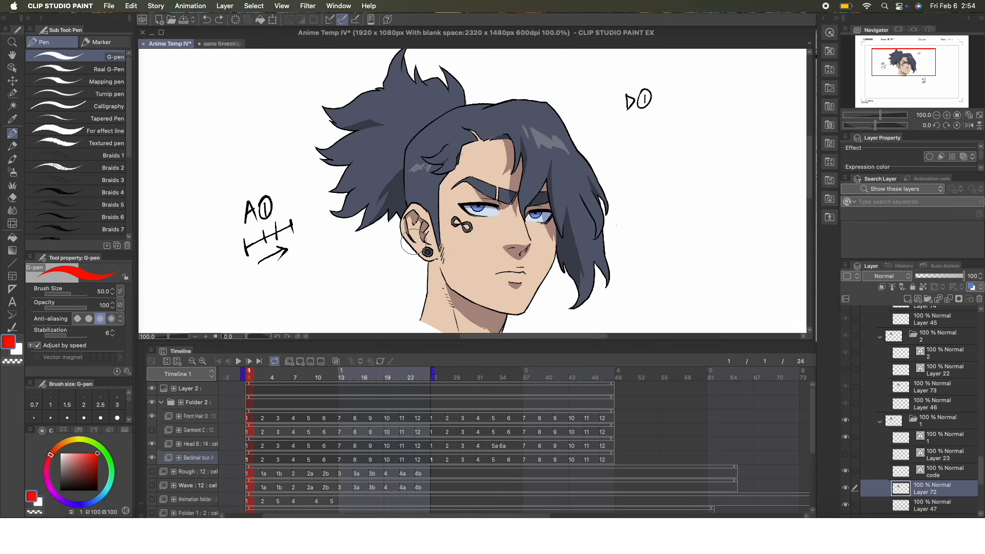
{"action": "scroll", "coordinate": [848, 487], "scroll_direction": "down", "scroll_amount": 1}
{"action": "left_click", "coordinate": [397, 187], "text": "alt"}
{"action": "scroll", "coordinate": [389, 188], "scroll_direction": "up", "scroll_amount": 4}
{"action": "left_click", "coordinate": [117, 69]}
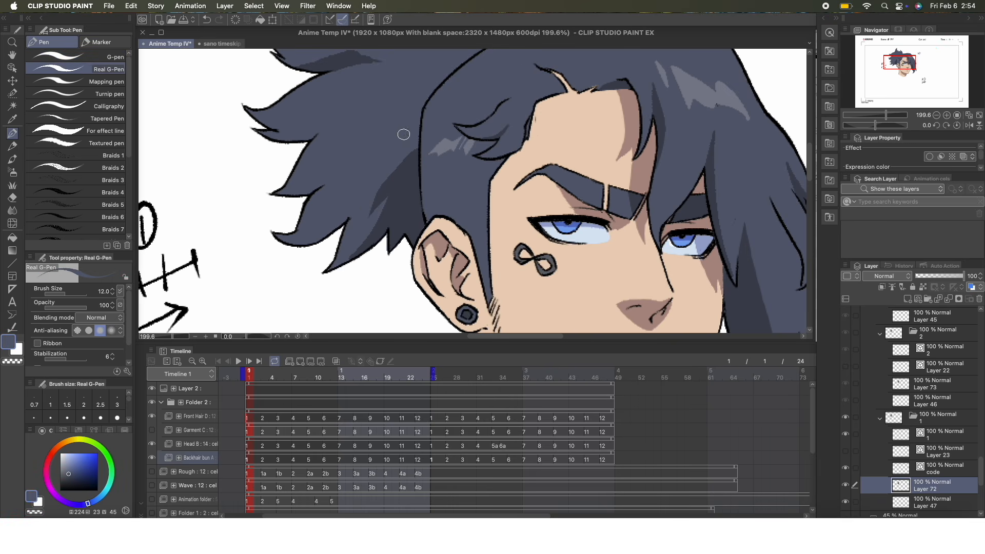
{"action": "scroll", "coordinate": [544, 192], "scroll_direction": "up", "scroll_amount": 2}
{"action": "scroll", "coordinate": [400, 187], "scroll_direction": "down", "scroll_amount": 5}
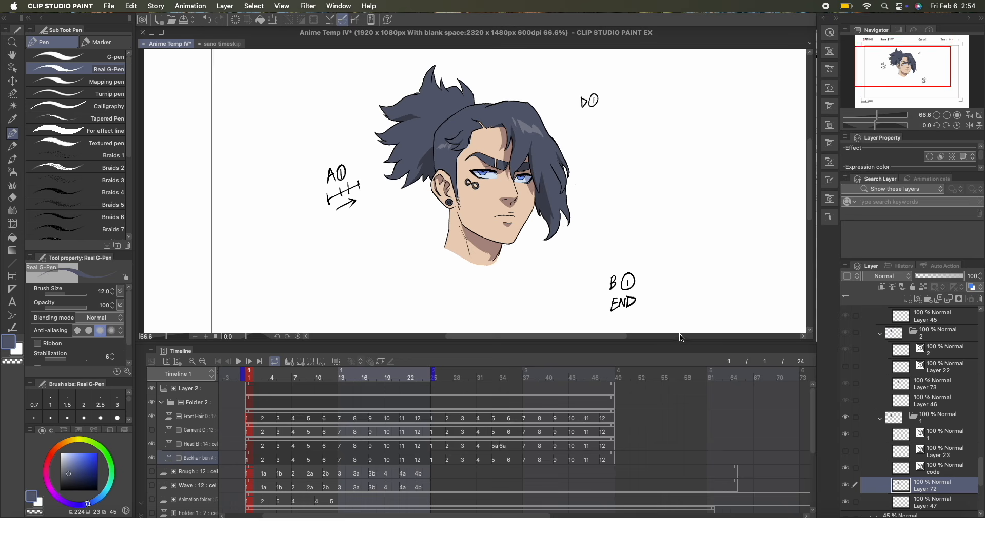
{"action": "scroll", "coordinate": [682, 328], "scroll_direction": "up", "scroll_amount": 2}
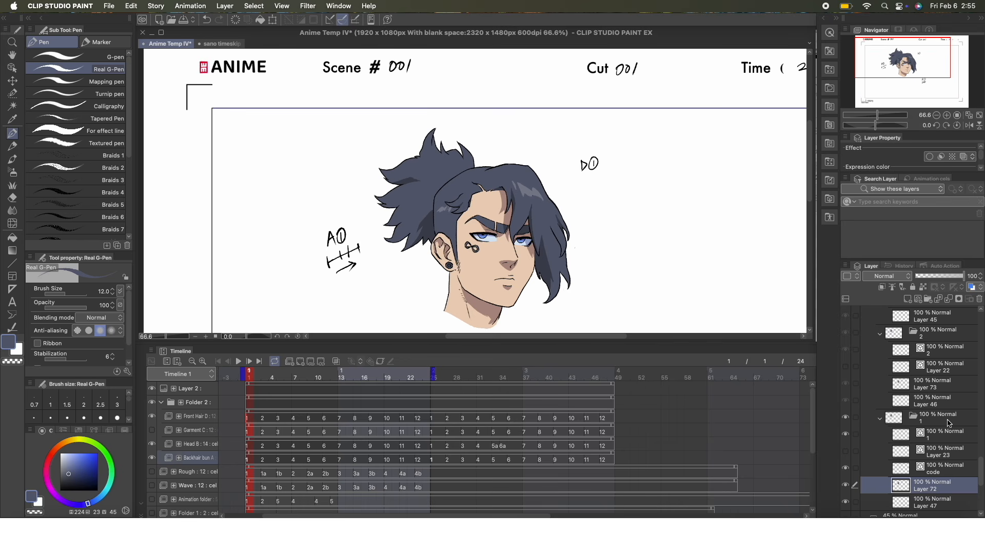
Step: In Backhair bun cel 9, hide blue shading lines Layer 15, show line art layer 9, and select color Layer 80
{"action": "left_click", "coordinate": [241, 363]}
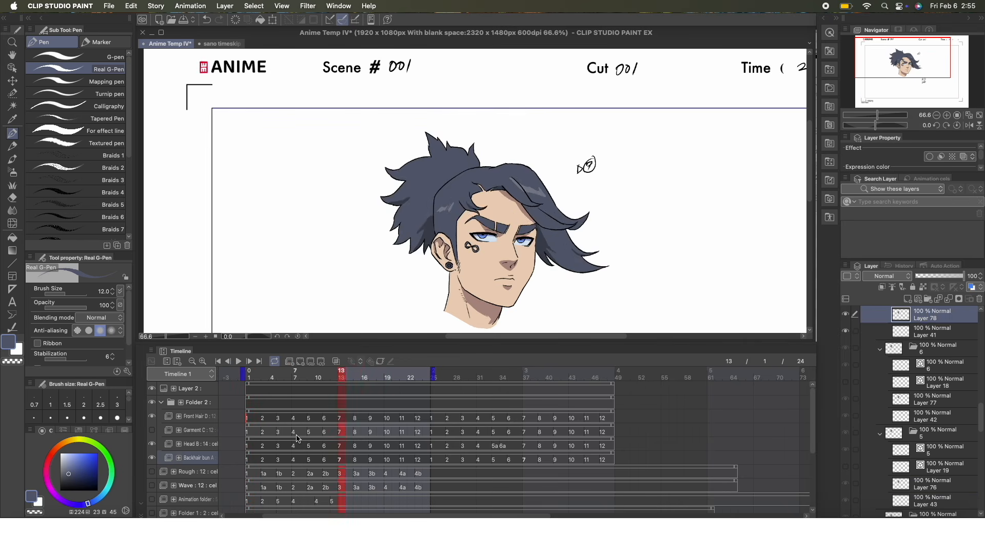
{"action": "left_click_drag", "start_coordinate": [982, 365], "coordinate": [980, 340]}
{"action": "scroll", "coordinate": [930, 410], "scroll_direction": "down", "scroll_amount": 5}
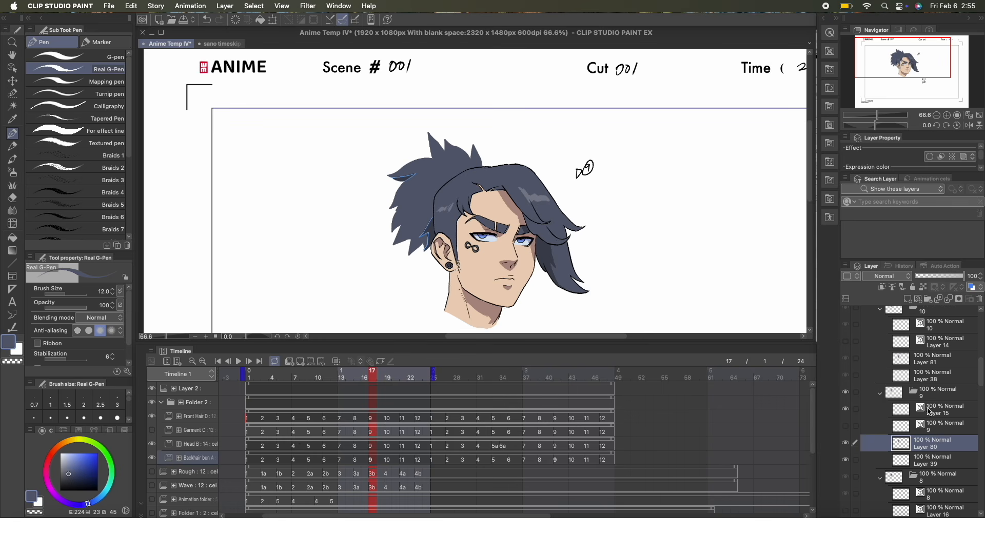
{"action": "left_click", "coordinate": [936, 428]}
{"action": "left_click", "coordinate": [846, 426]}
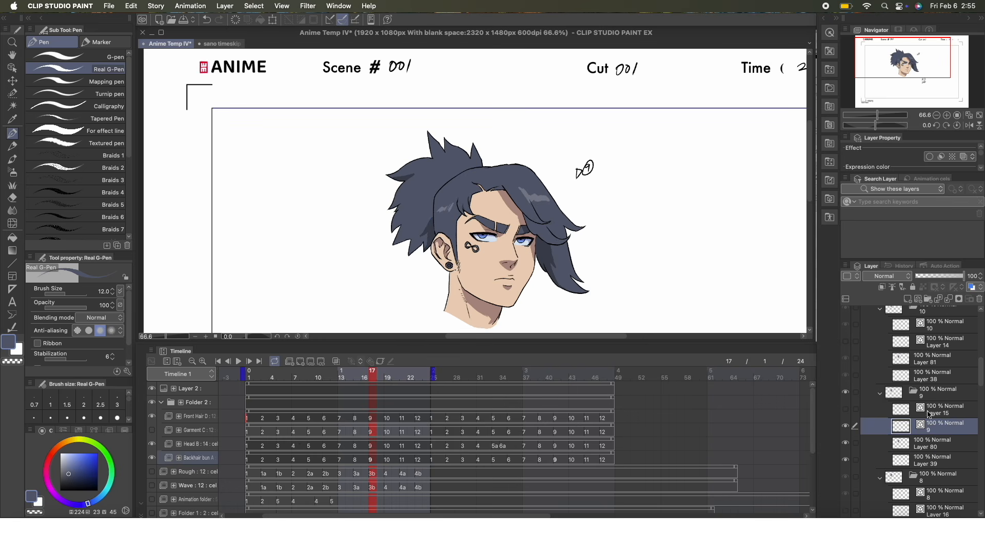
{"action": "left_click", "coordinate": [933, 444]}
{"action": "scroll", "coordinate": [414, 250], "scroll_direction": "up", "scroll_amount": 4}
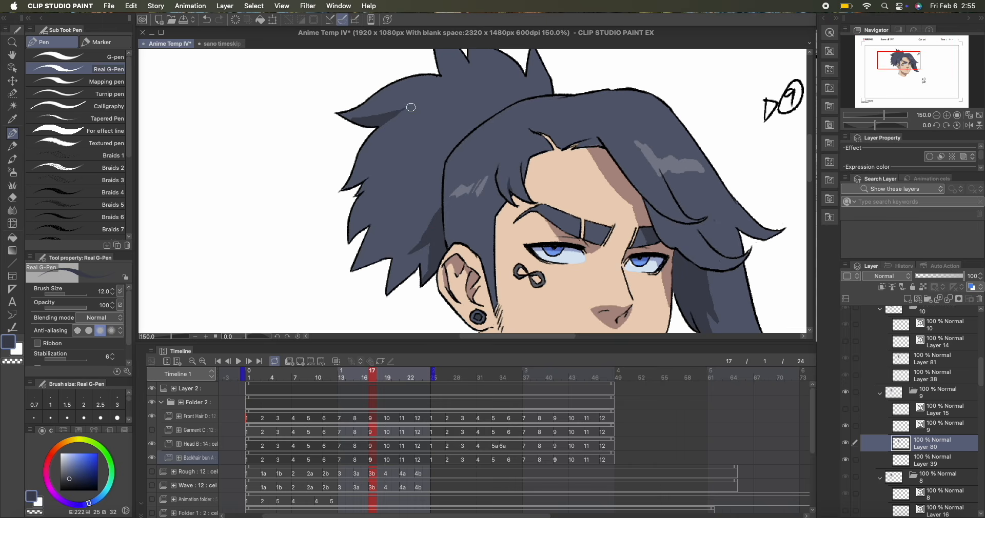
Step: Step through the ponytail cels along the timeline to examine the filled shadows frame by frame
{"action": "key", "text": "Right"}
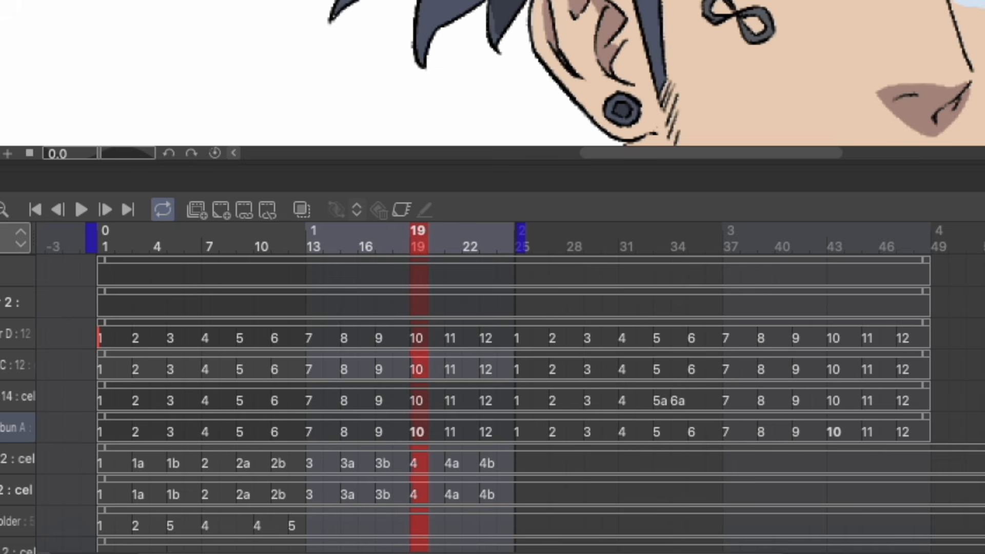
{"action": "key", "text": "Right"}
{"action": "key", "text": "Right"}
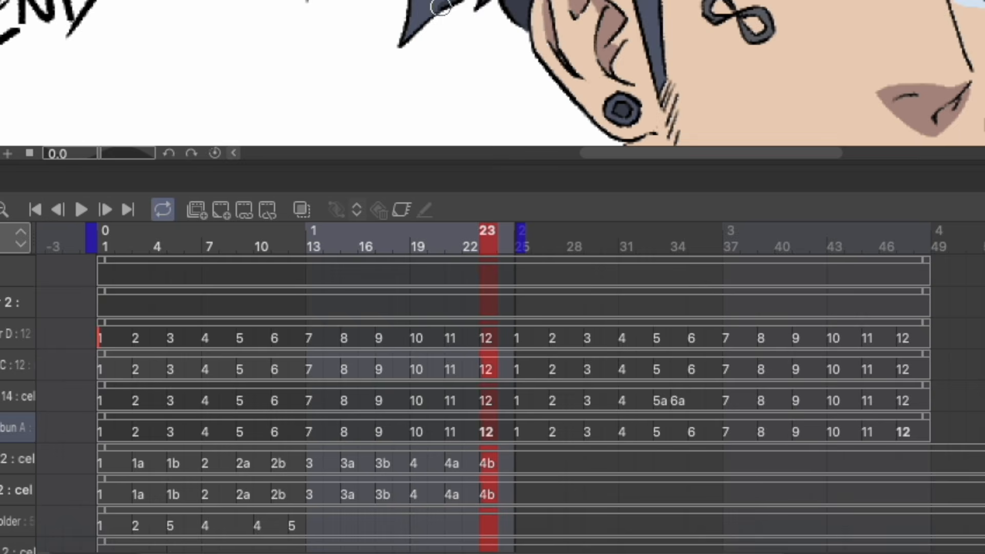
{"action": "key", "text": "Right"}
{"action": "key", "text": "Right"}
{"action": "key", "text": "Right"}
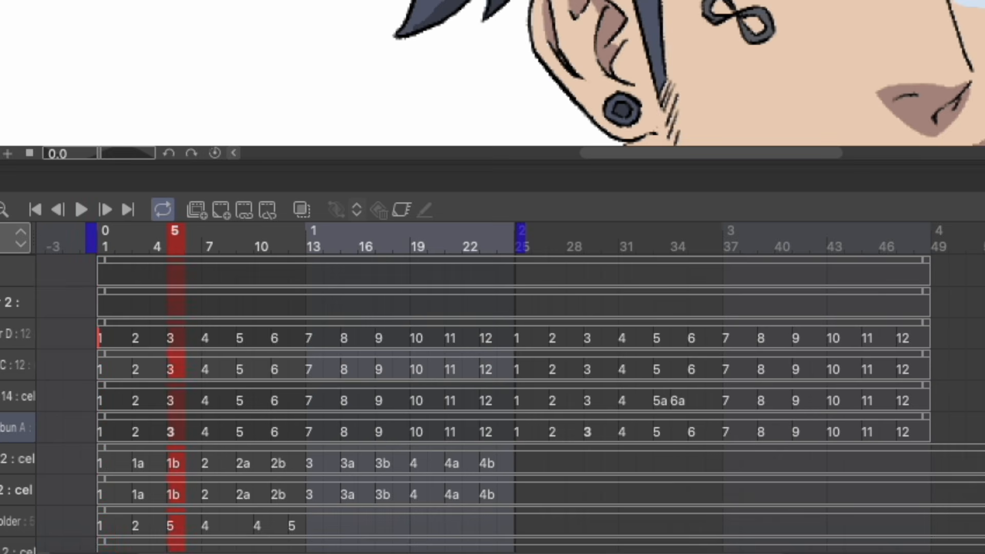
{"action": "key", "text": "Right"}
{"action": "key", "text": "Right"}
{"action": "key", "text": "Right"}
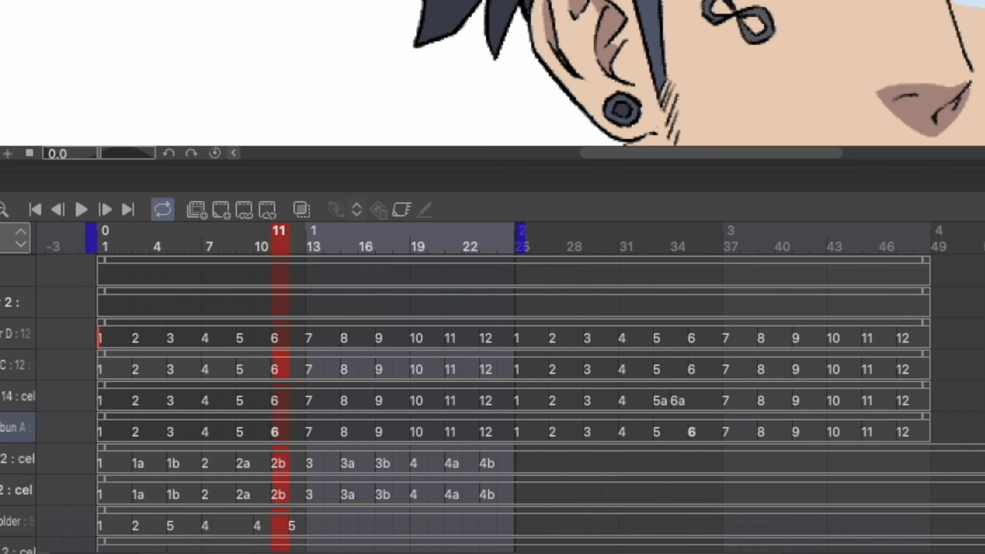
{"action": "key", "text": "Right"}
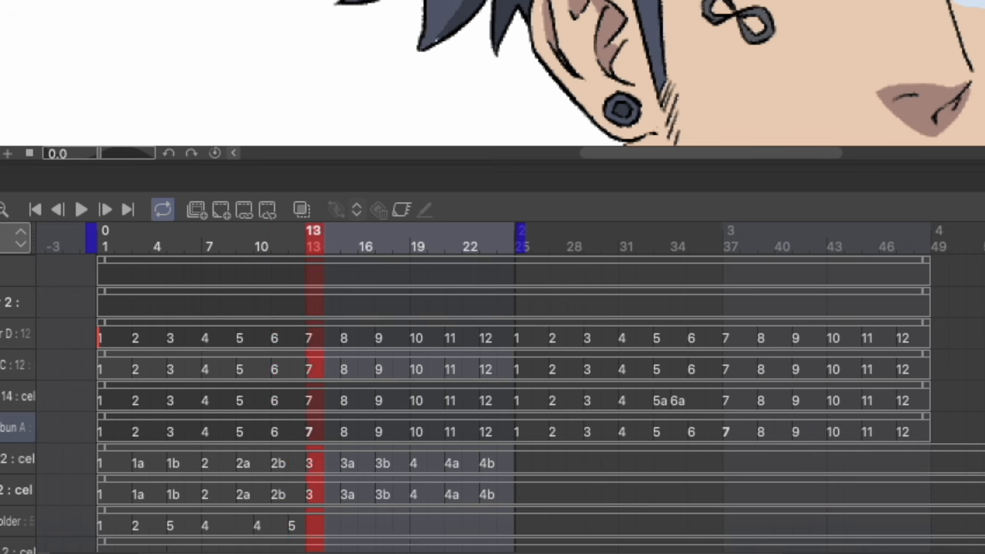
{"action": "key", "text": "Right"}
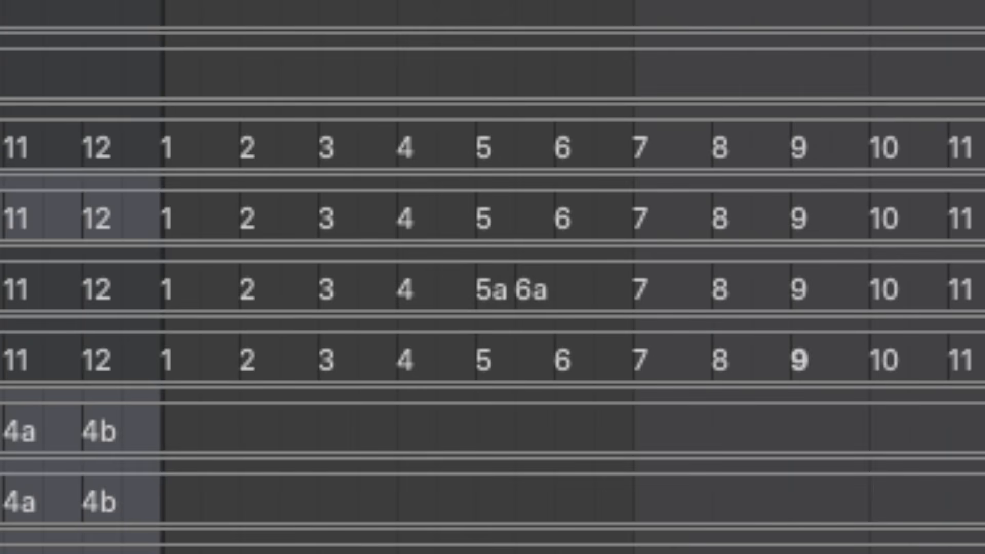
{"action": "key", "text": "Right"}
{"action": "key", "text": "Right"}
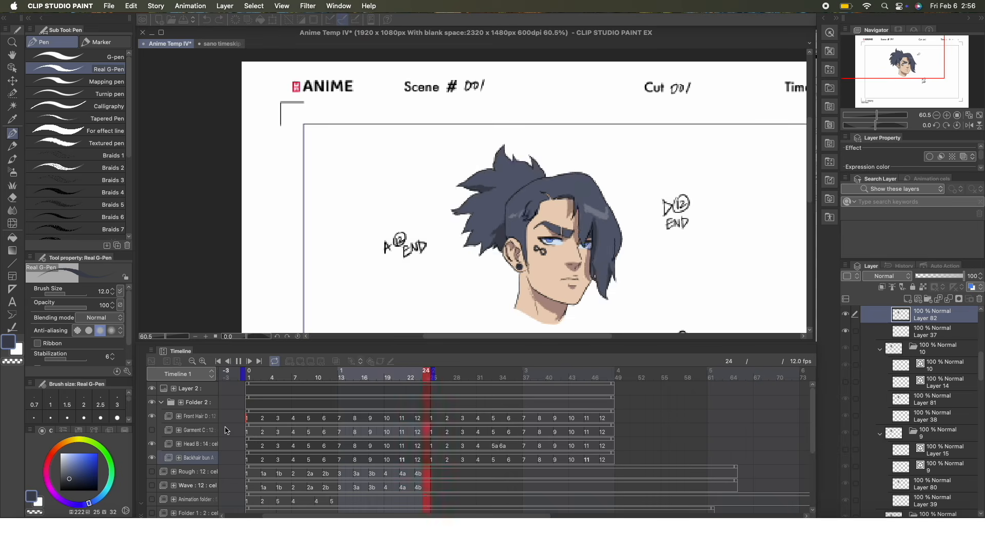
Step: Extend the playback range to frame 48 and play the full animation
{"action": "left_click", "coordinate": [239, 362]}
{"action": "mouse_move", "coordinate": [467, 378]}
{"action": "left_mouse_down"}
{"action": "mouse_move", "coordinate": [610, 388]}
{"action": "mouse_move", "coordinate": [617, 374]}
{"action": "left_mouse_up"}
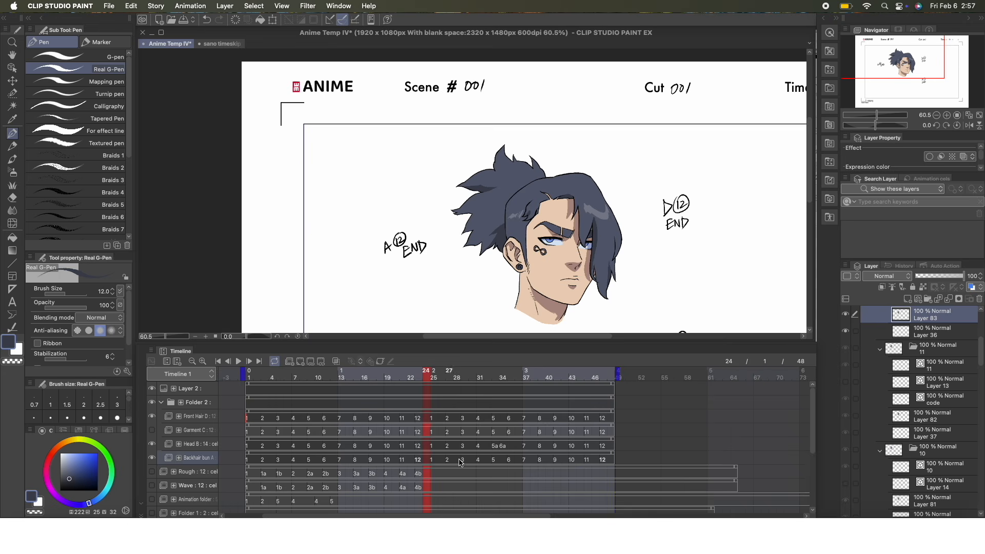
{"action": "left_click", "coordinate": [238, 361]}
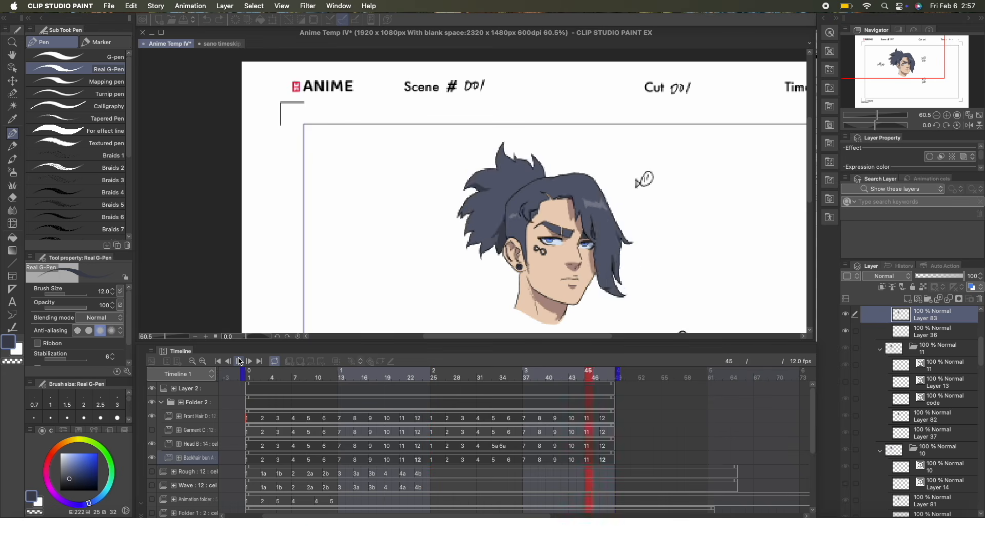
{"action": "left_click", "coordinate": [239, 361]}
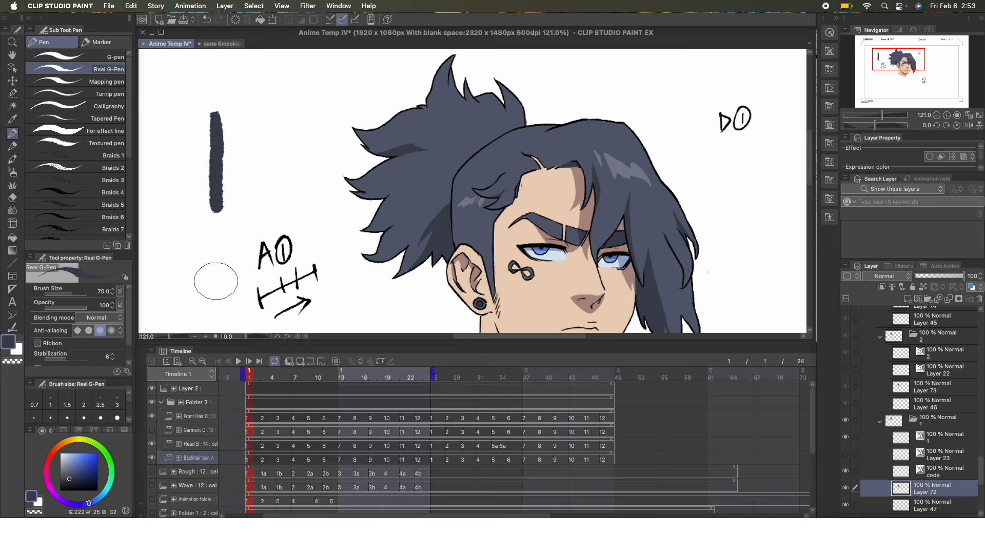
Step: Draw a vertical G-pen test stroke at brush size 50 with the strongest anti-aliasing beside the rough-edged stroke
{"action": "left_click", "coordinate": [77, 56]}
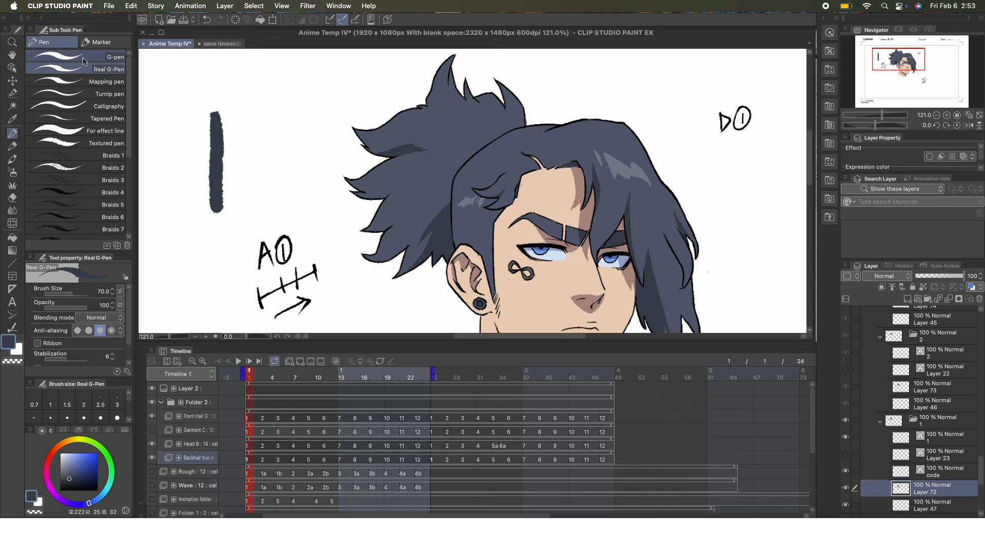
{"action": "key", "text": "bracketleft"}
{"action": "key", "text": "bracketleft"}
{"action": "key", "text": "bracketleft"}
{"action": "key", "text": "bracketleft"}
{"action": "key", "text": "bracketleft"}
{"action": "key", "text": "bracketleft"}
{"action": "key", "text": "bracketleft"}
{"action": "key", "text": "bracketleft"}
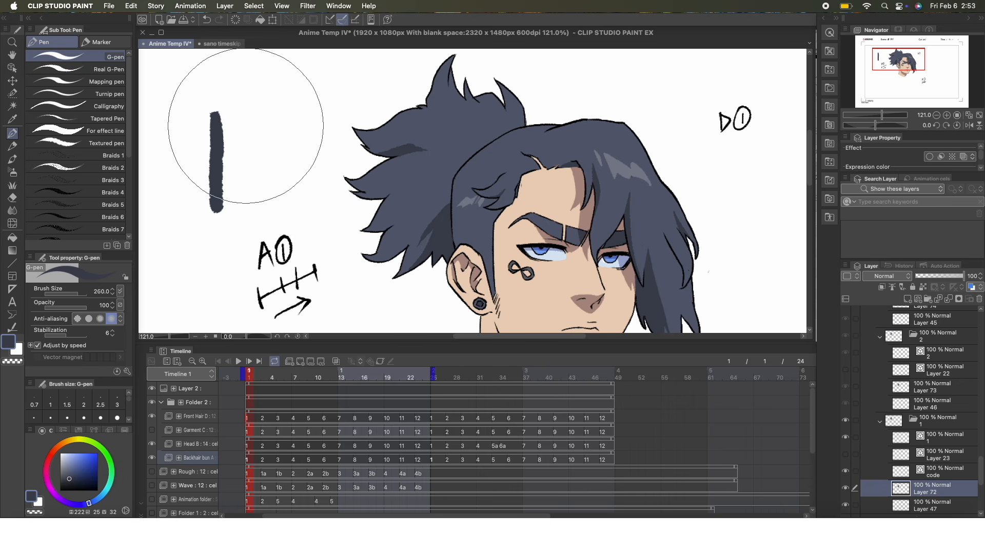
{"action": "key", "text": "bracketleft"}
{"action": "key", "text": "bracketleft"}
{"action": "left_click_drag", "start_coordinate": [241, 114], "coordinate": [239, 220]}
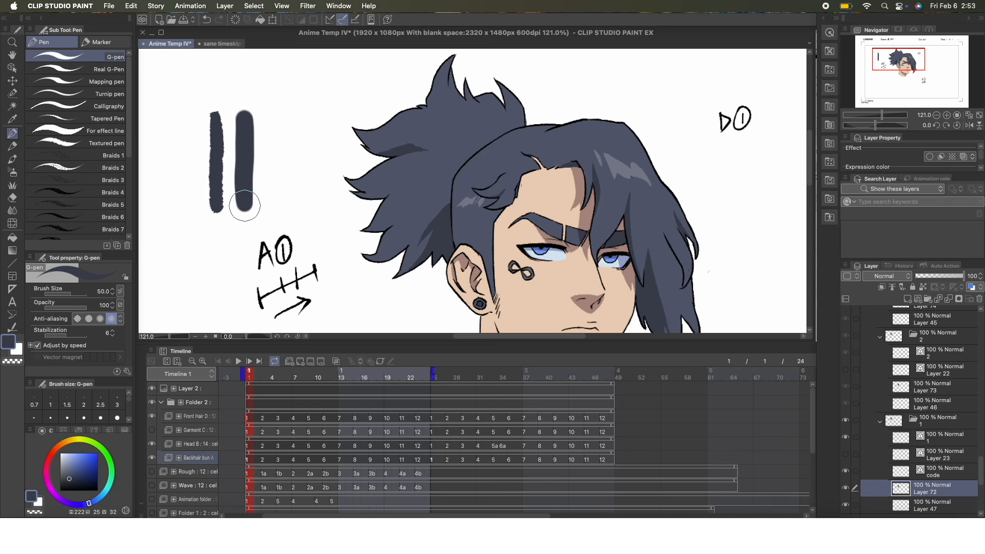
Step: Turn off anti-aliasing for the G-pen and draw a third vertical test stroke beside the first two
{"action": "scroll", "coordinate": [247, 156], "scroll_direction": "up", "scroll_amount": 2}
{"action": "scroll", "coordinate": [246, 155], "scroll_direction": "up", "scroll_amount": 2}
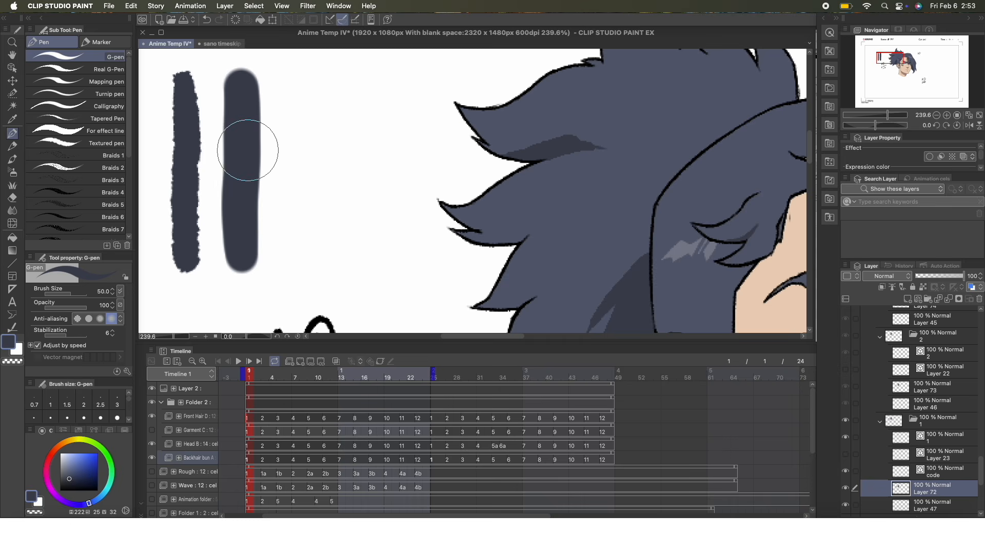
{"action": "left_click", "coordinate": [76, 319]}
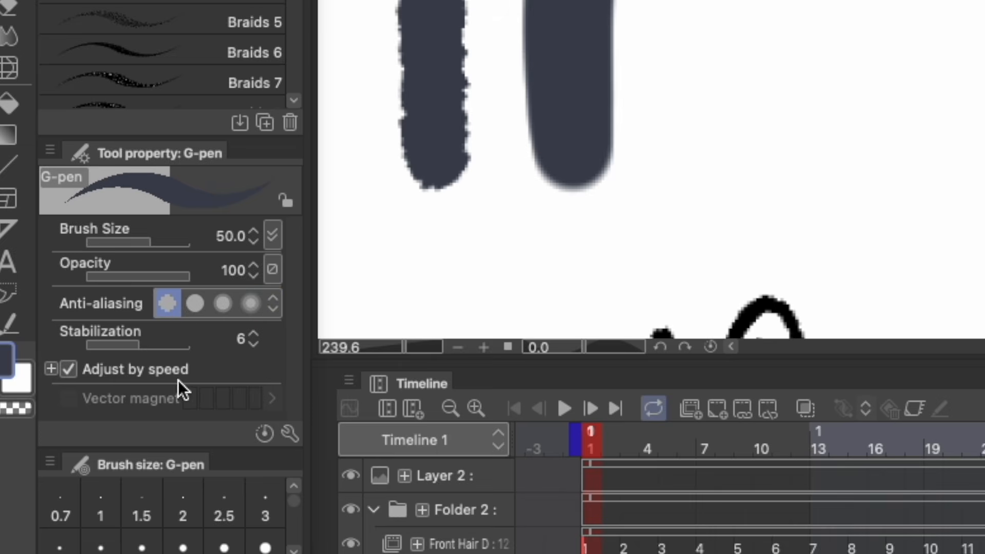
{"action": "left_click_drag", "start_coordinate": [517, 68], "coordinate": [511, 466]}
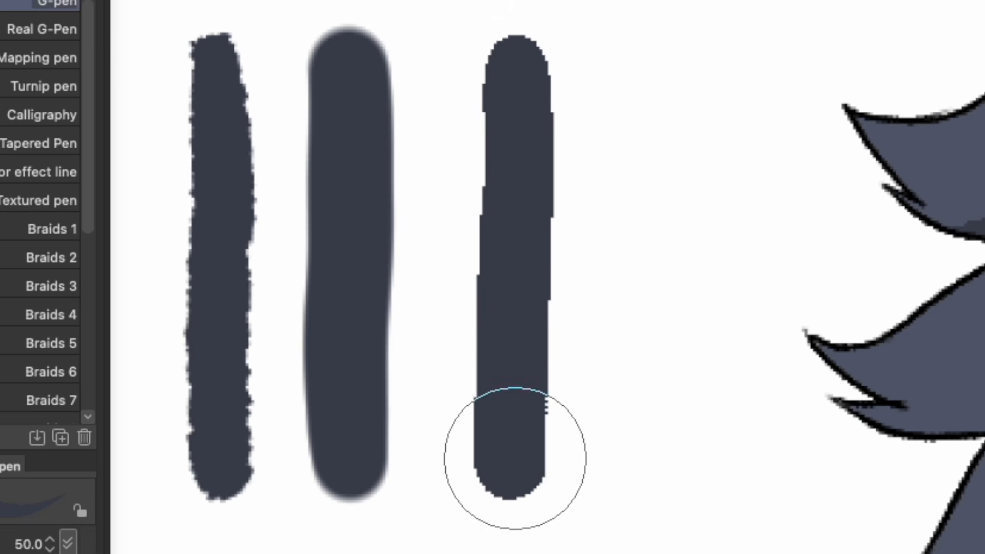
Step: Mark the third, non-anti-aliased stroke with a green check mark and the other two strokes with red crosses
{"action": "left_click_drag", "start_coordinate": [340, 239], "coordinate": [405, 202]}
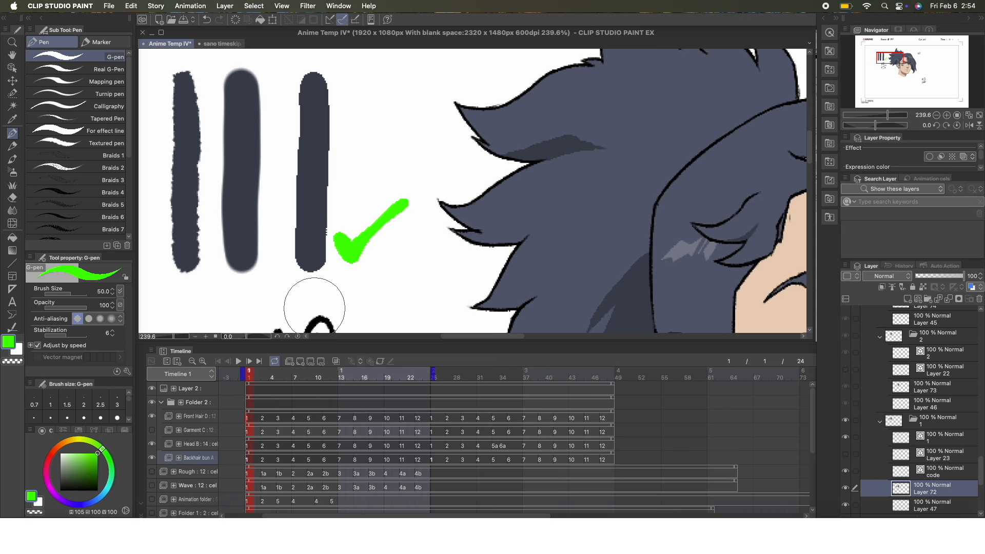
{"action": "left_click", "coordinate": [50, 454]}
{"action": "mouse_move", "coordinate": [190, 283]}
{"action": "left_mouse_down"}
{"action": "mouse_move", "coordinate": [176, 308]}
{"action": "mouse_move", "coordinate": [193, 306]}
{"action": "left_mouse_up"}
{"action": "key", "text": "super+z"}
{"action": "left_click_drag", "start_coordinate": [190, 280], "coordinate": [162, 310]}
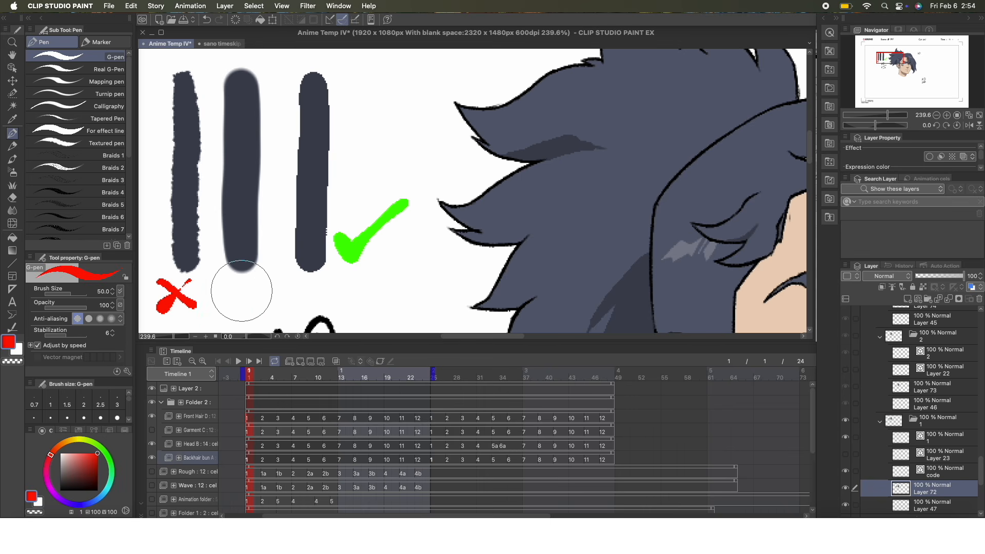
{"action": "left_click_drag", "start_coordinate": [222, 282], "coordinate": [260, 301]}
{"action": "left_click_drag", "start_coordinate": [254, 279], "coordinate": [224, 313]}
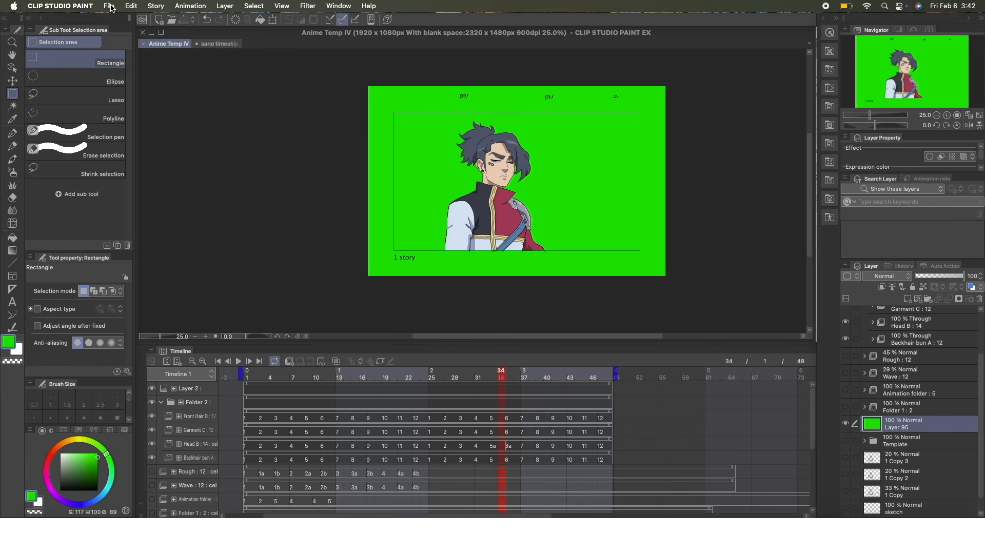
Step: Start exporting the completed character animation with its solid green background
{"action": "left_click", "coordinate": [109, 6]}
{"action": "mouse_move", "coordinate": [205, 152]}
{"action": "left_click", "coordinate": [272, 202]}
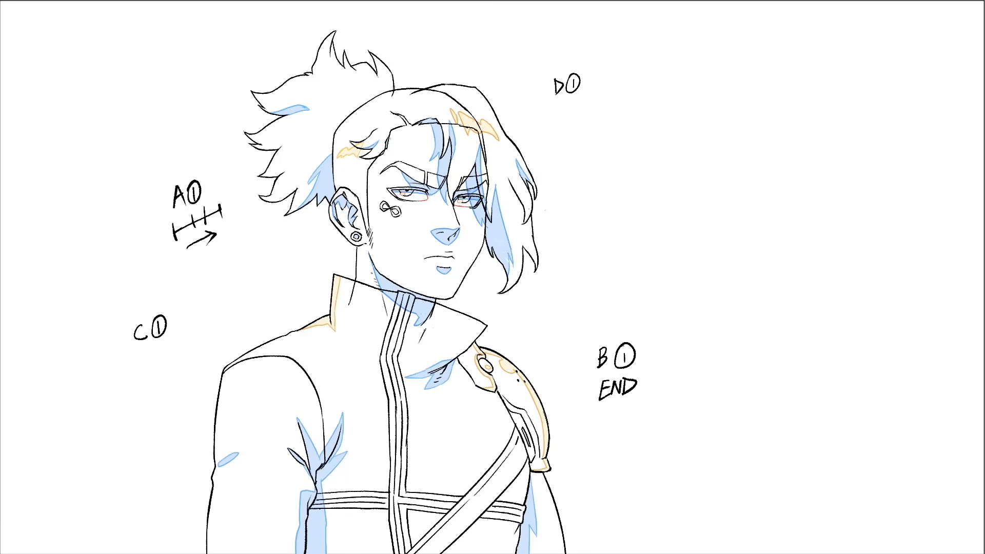